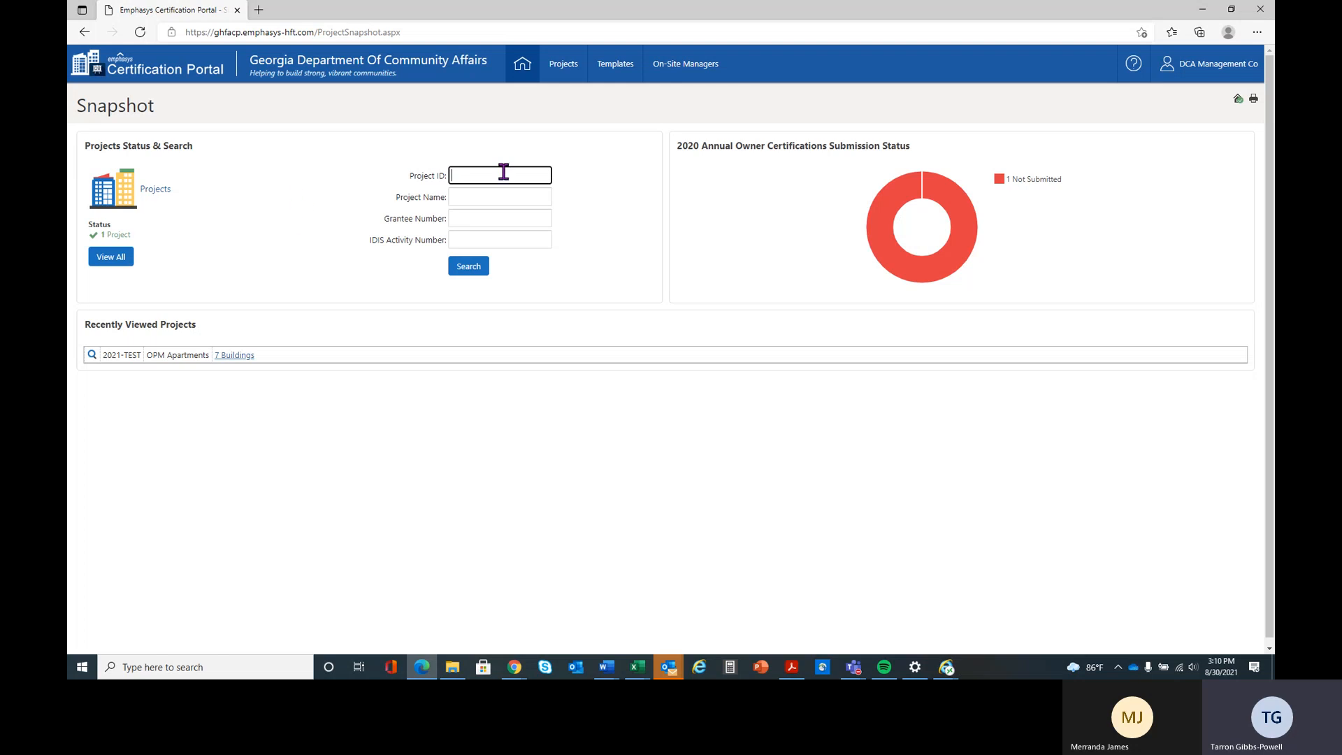
- Search the projects for Project ID 2021-test
type("2021-test")
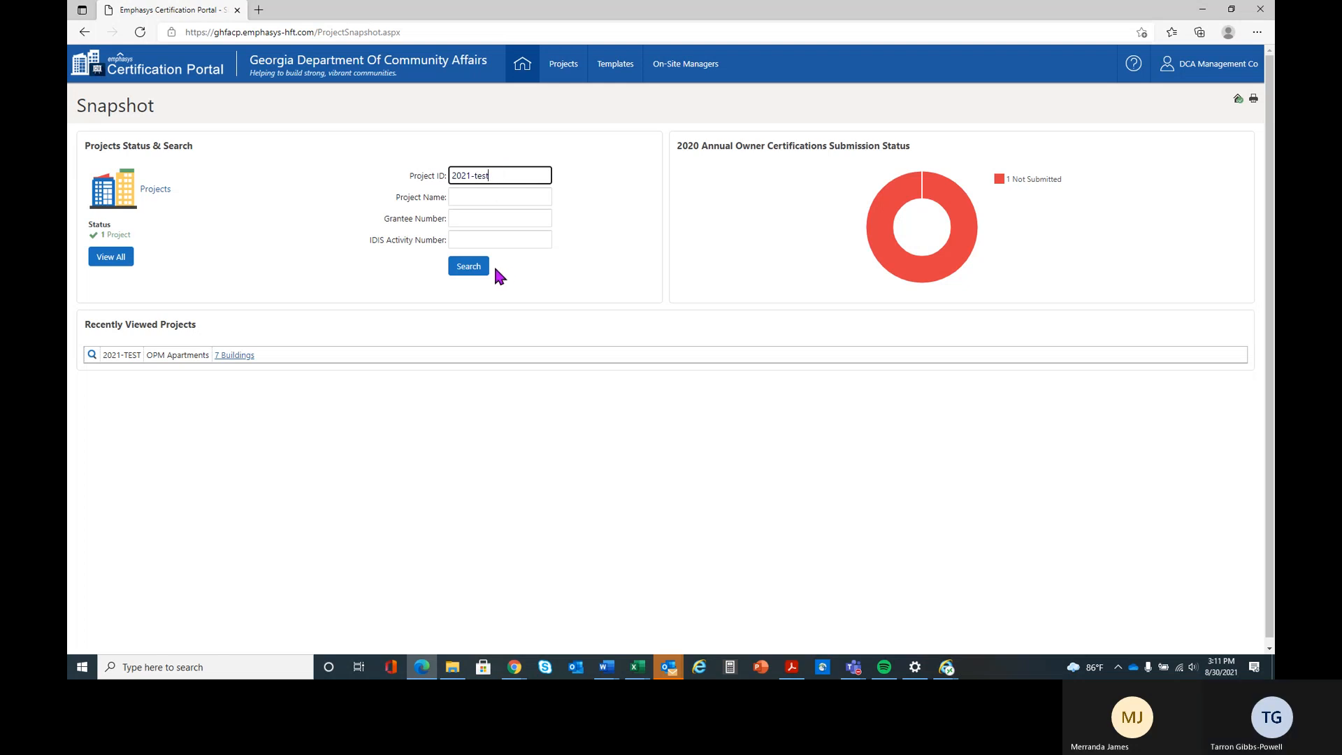
left_click(471, 266)
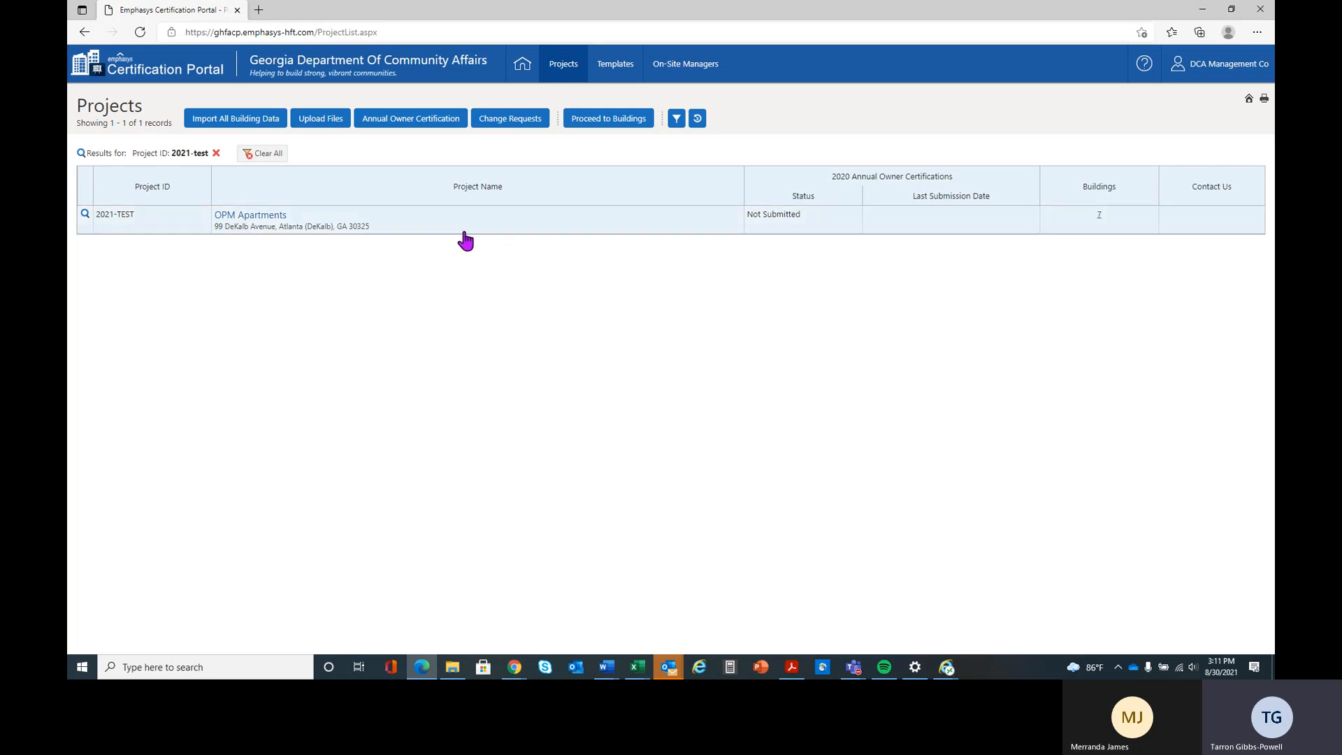
- Select the OPM Apartments project and proceed to its buildings list
left_click(588, 124)
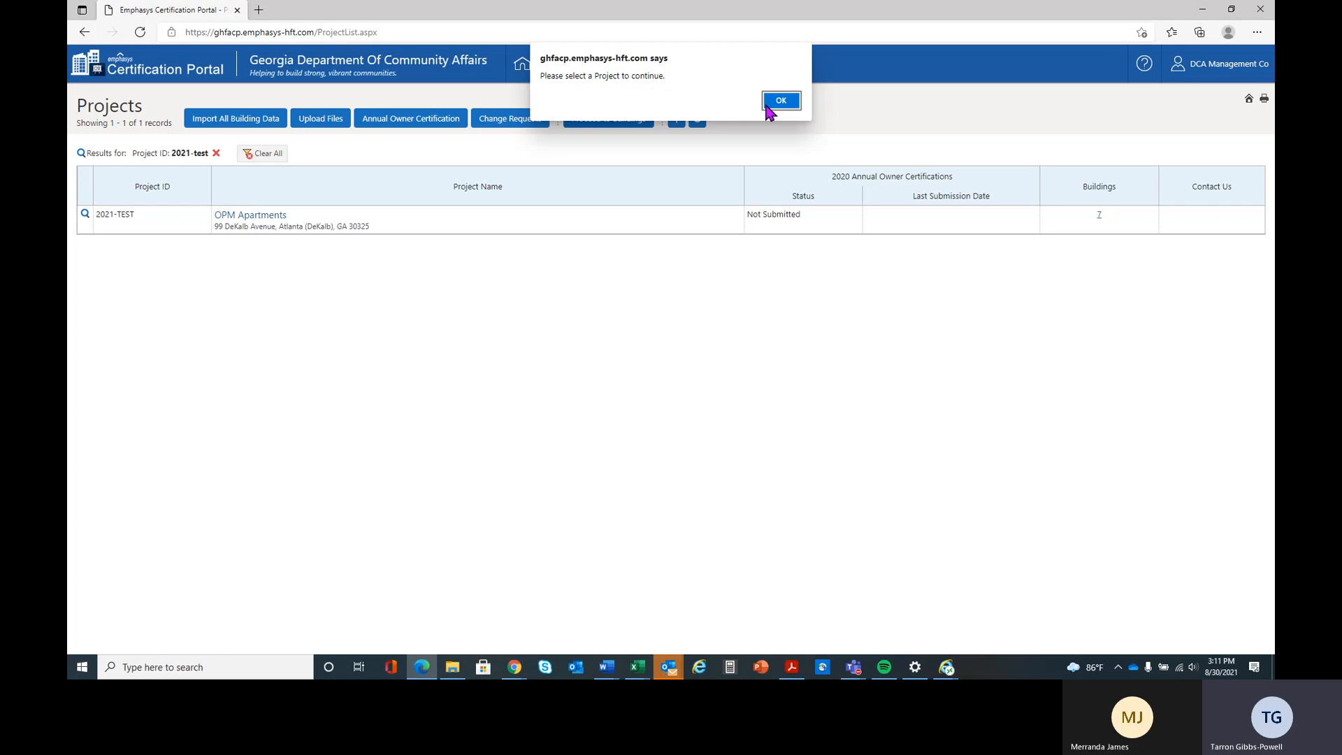
left_click(787, 105)
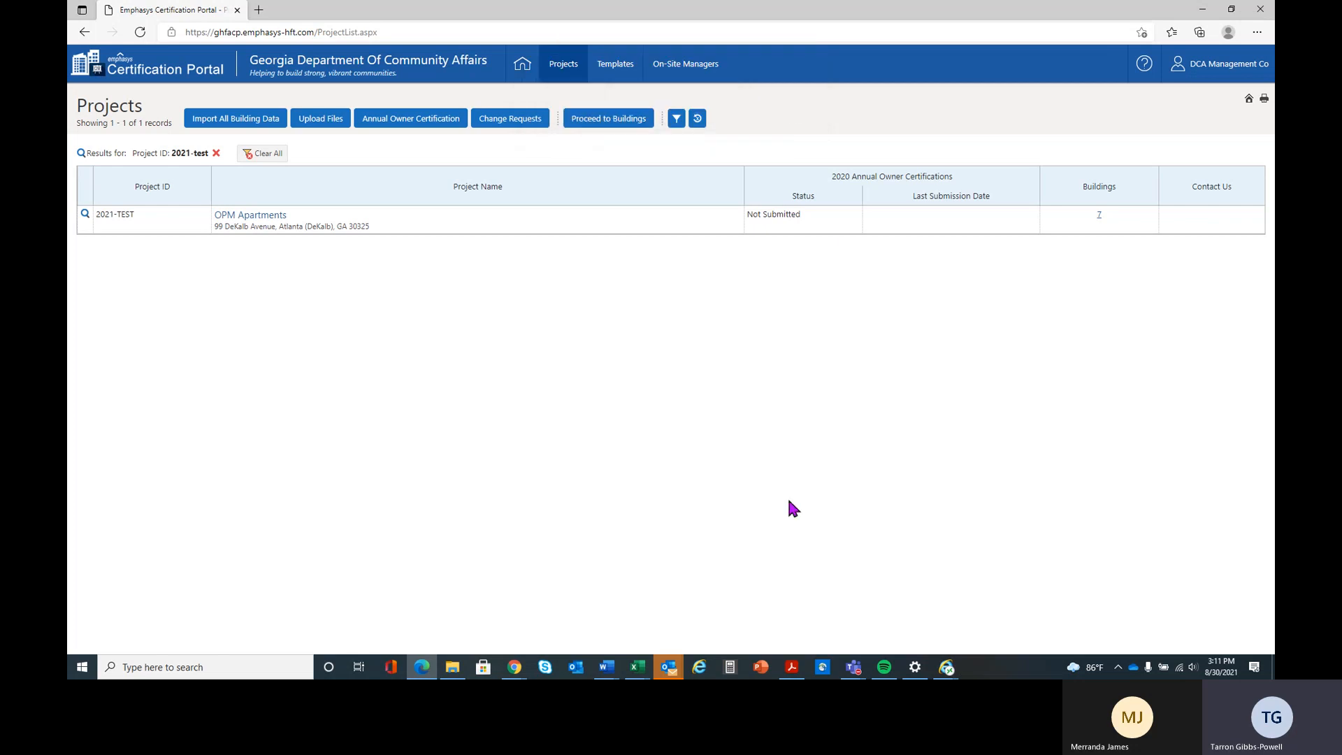
left_click(448, 231)
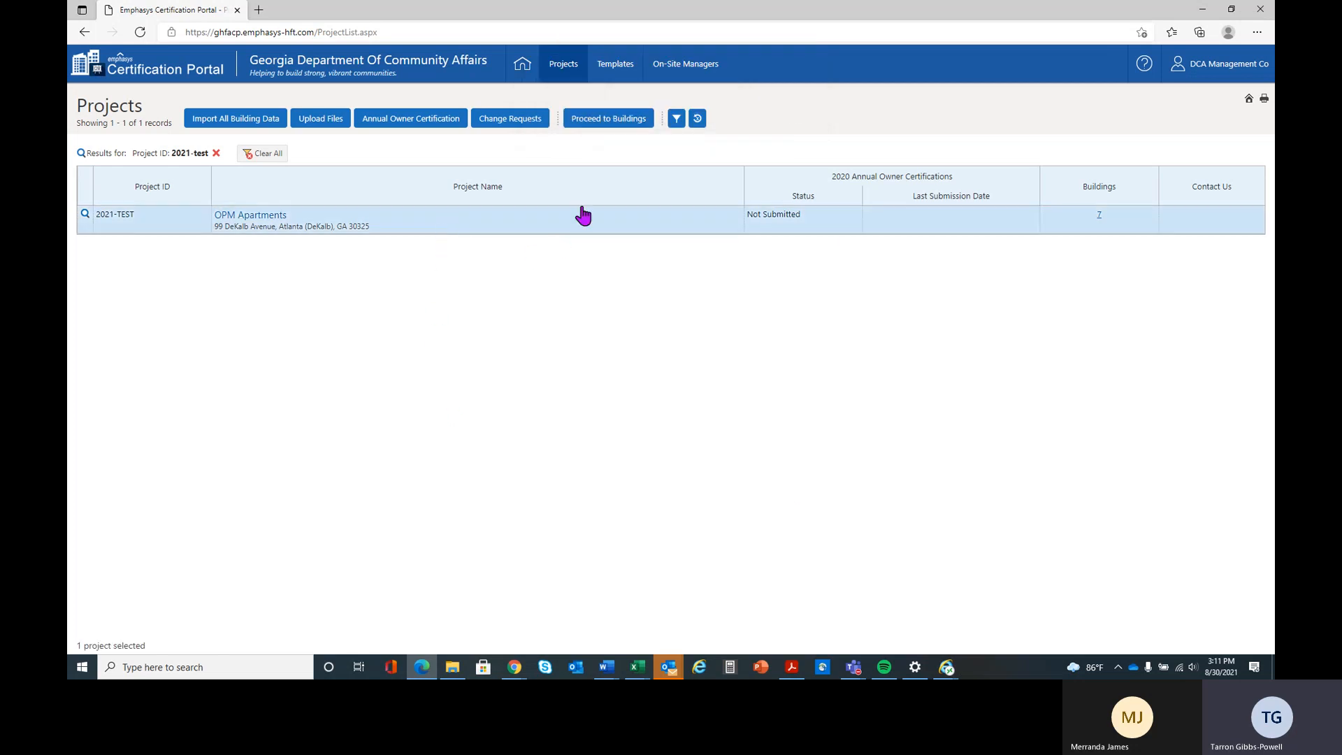
left_click(603, 123)
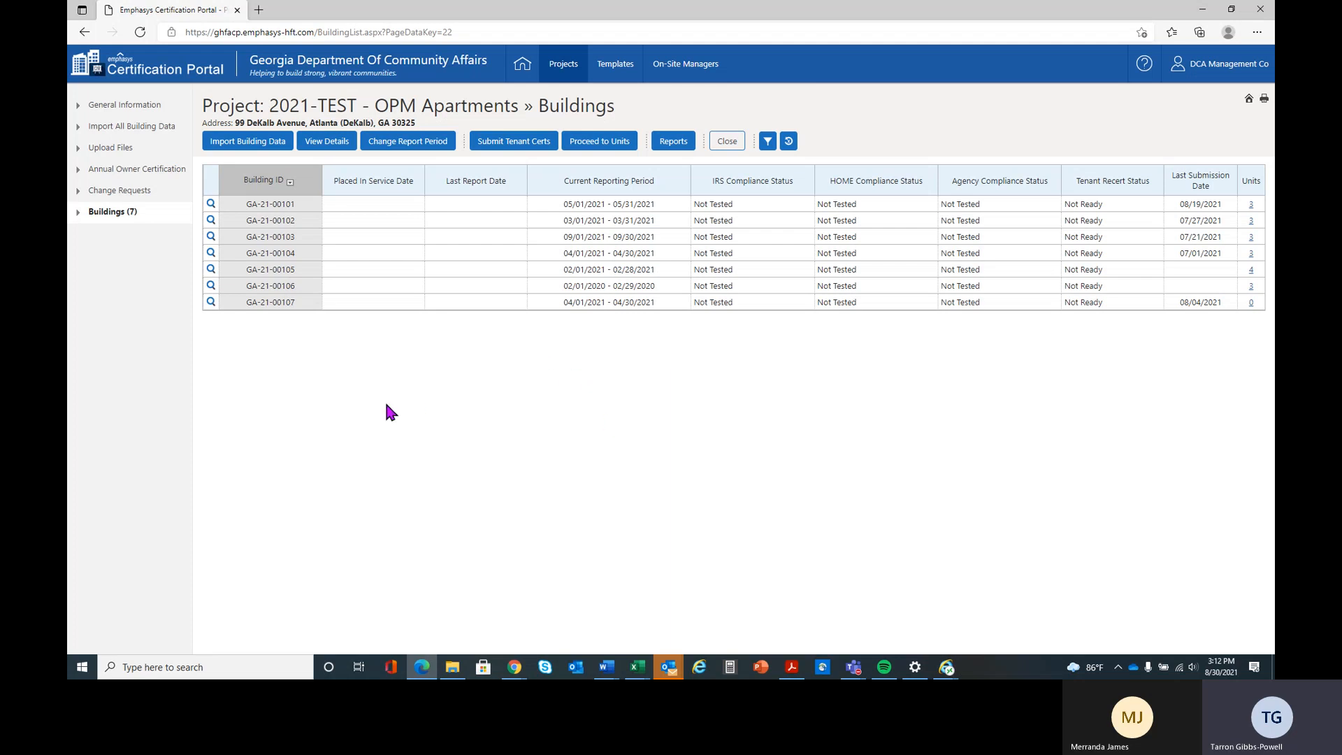
- Review the general information of the unit 602 tenant certification in building GA-21-00106 and return to the buildings list, keeping the session connected
left_click(357, 293)
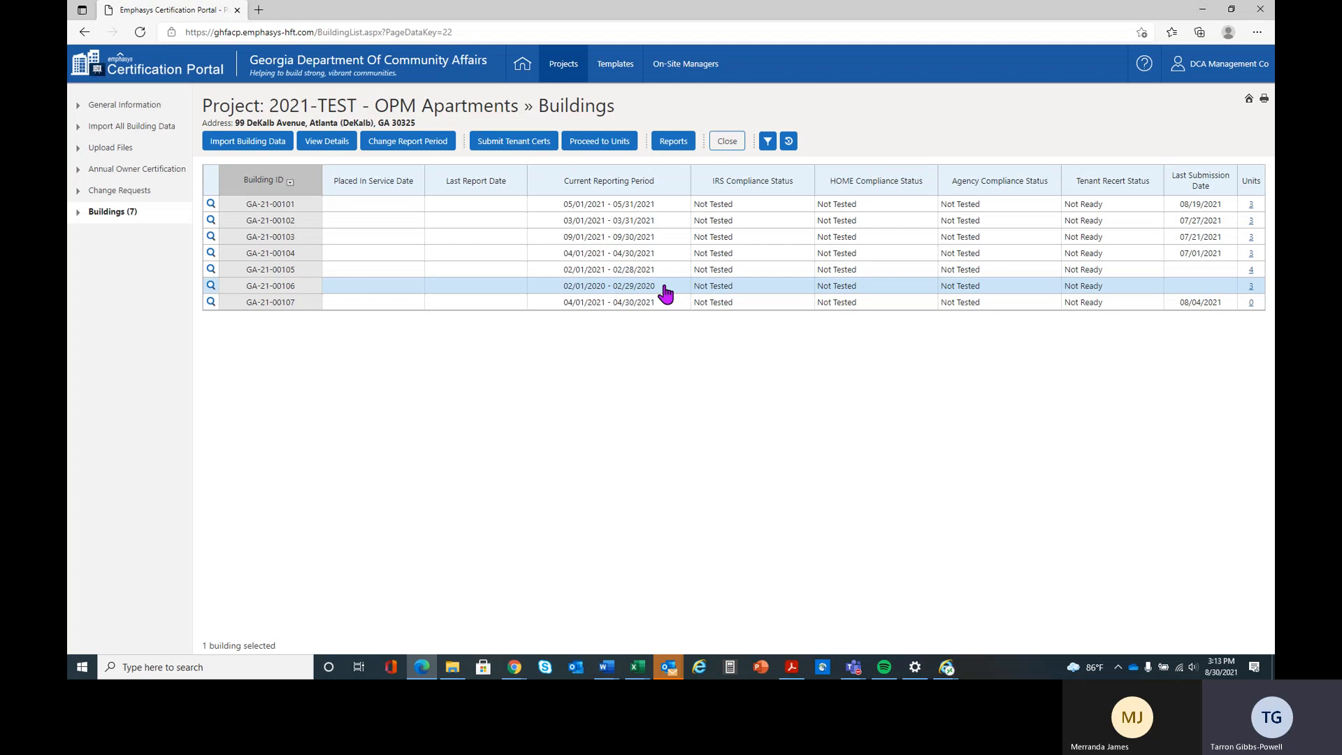
left_click(620, 148)
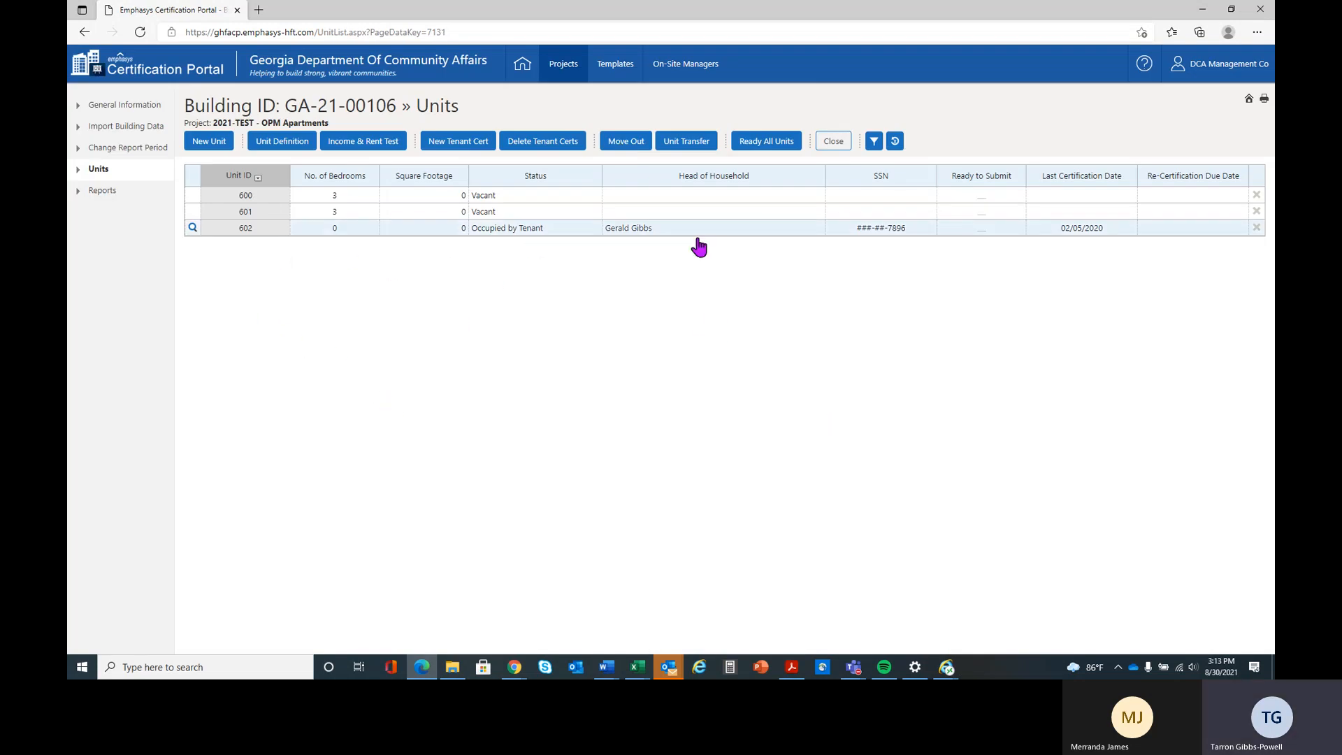
left_click(193, 229)
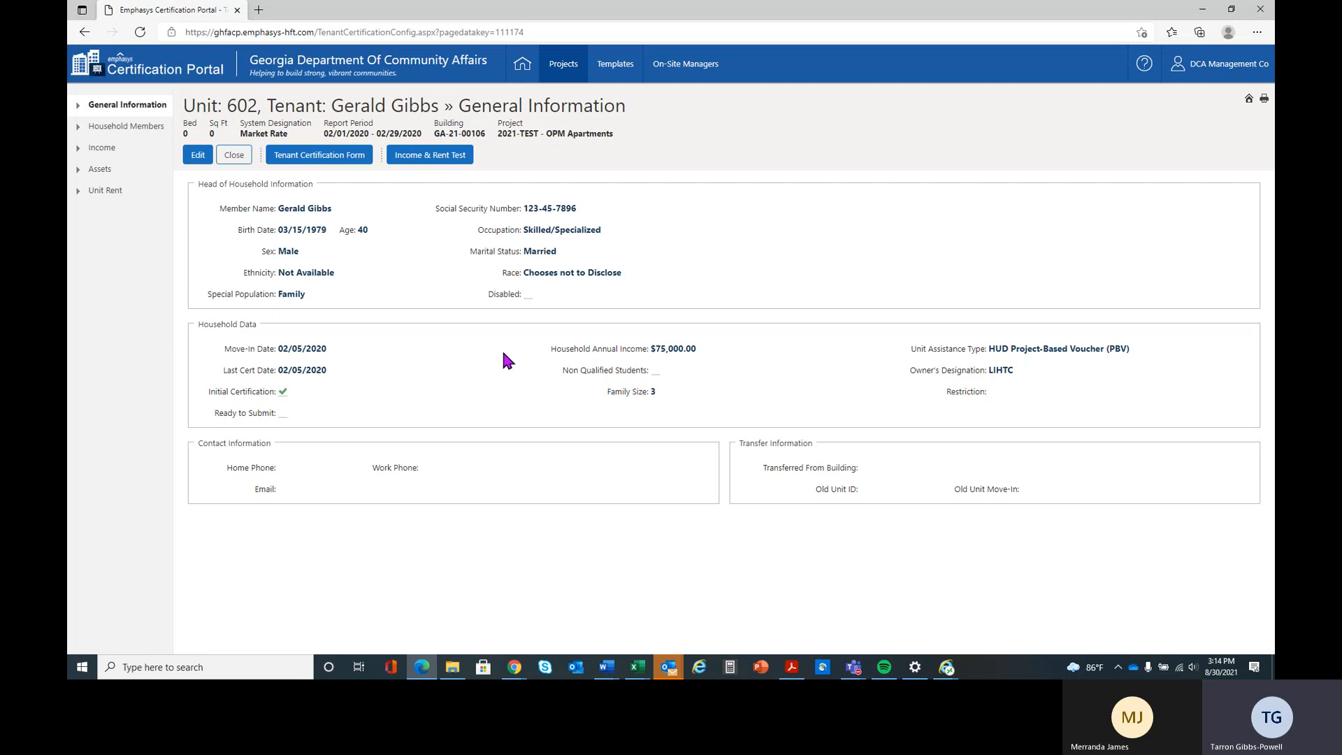
left_click(234, 154)
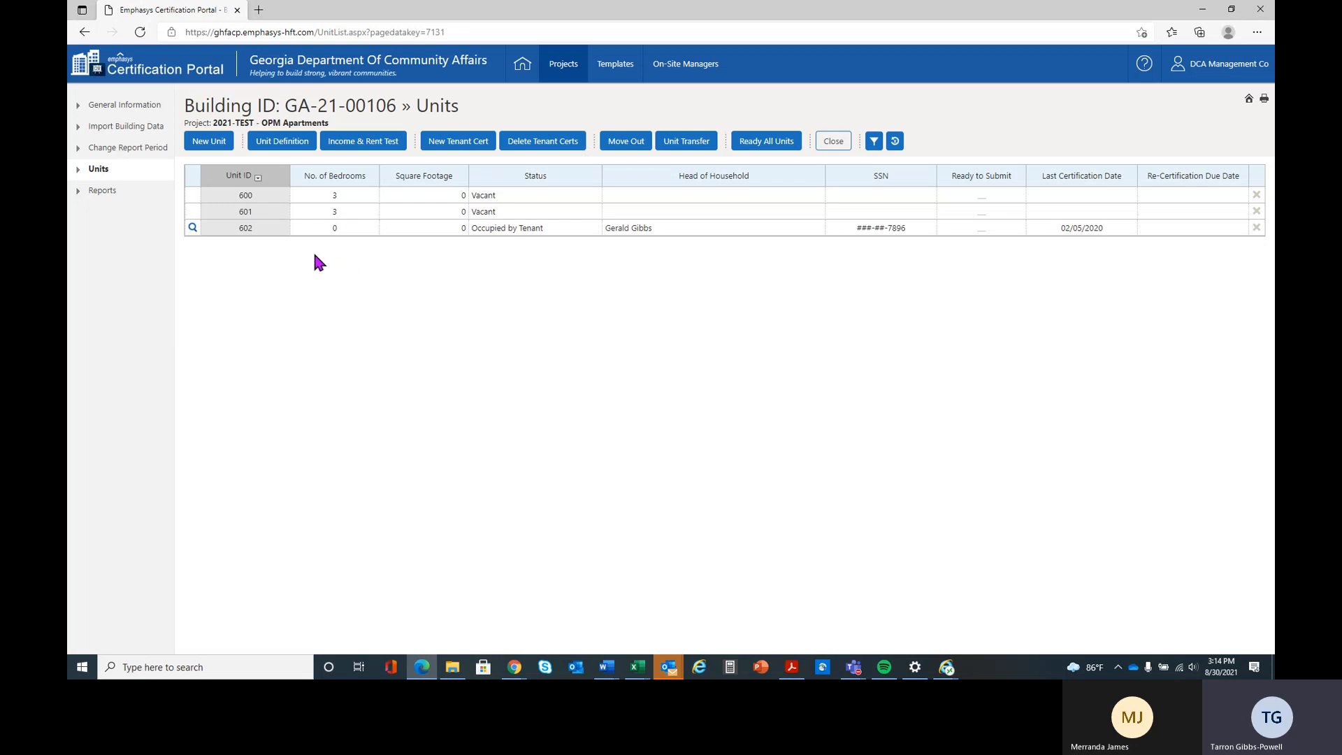
left_click(831, 146)
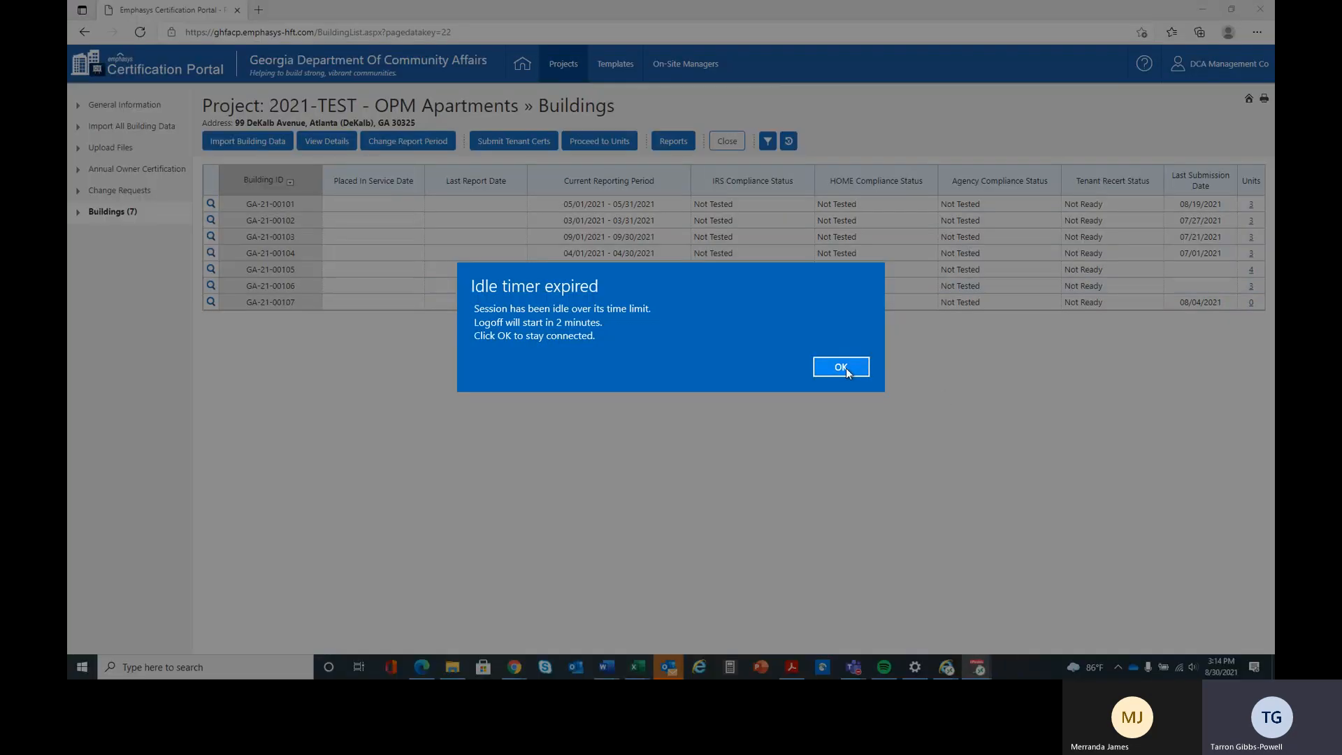
left_click(842, 368)
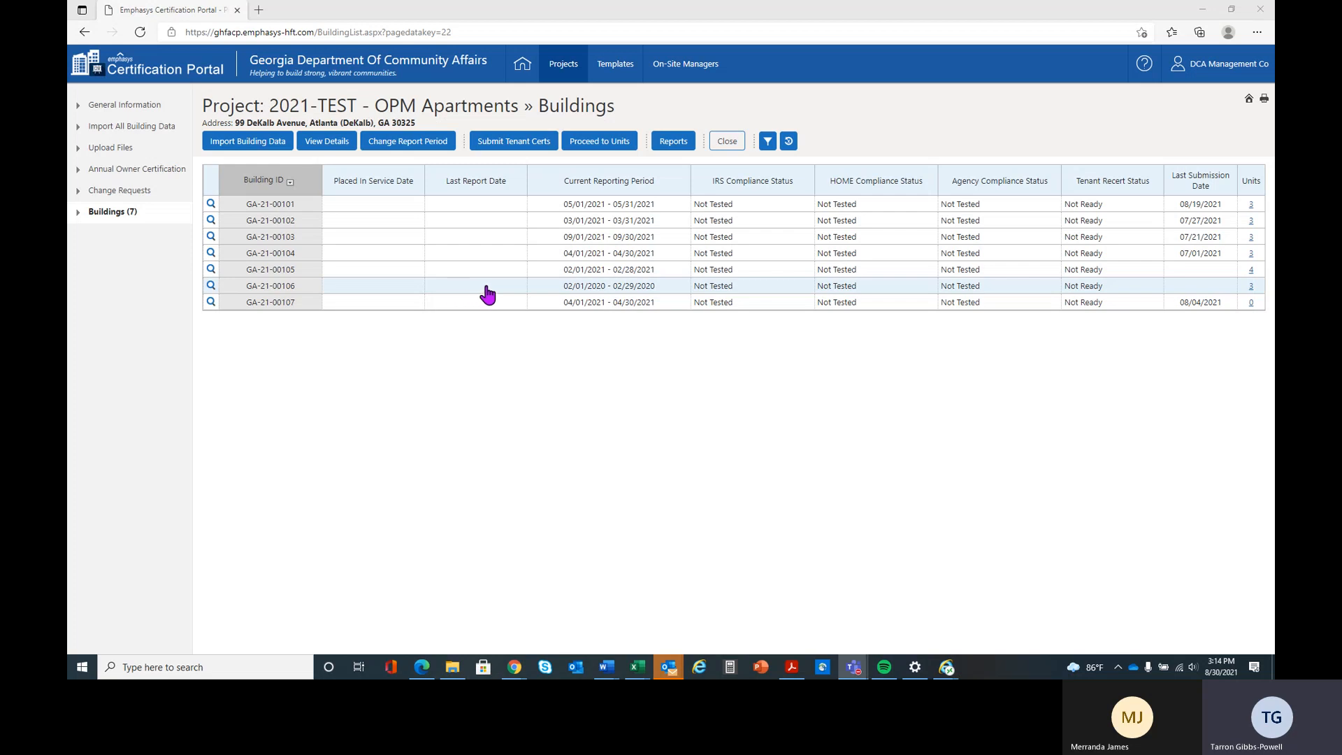
- Open the report period change for building GA-21-00106 and set the new period's start date to 02/01/2021
left_click(378, 293)
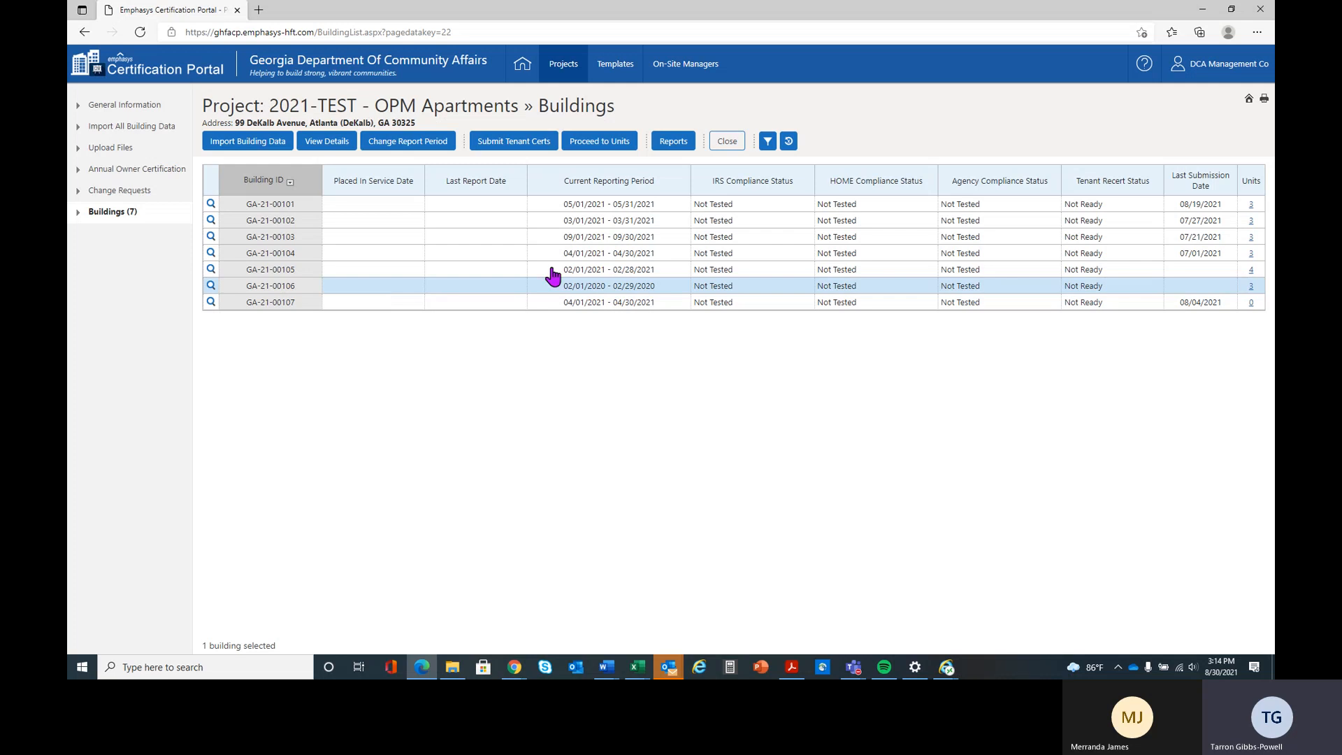
left_click(402, 142)
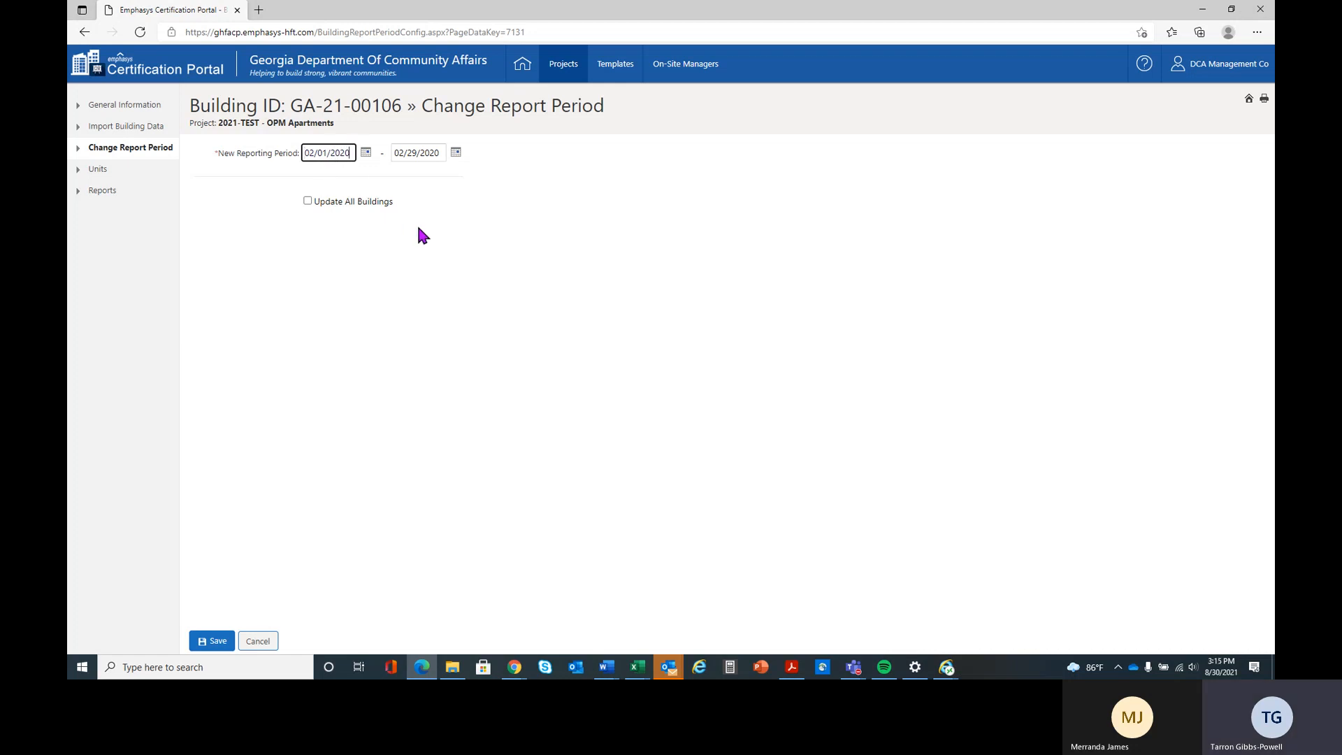
key("BackSpace")
type("1")
left_click(442, 153)
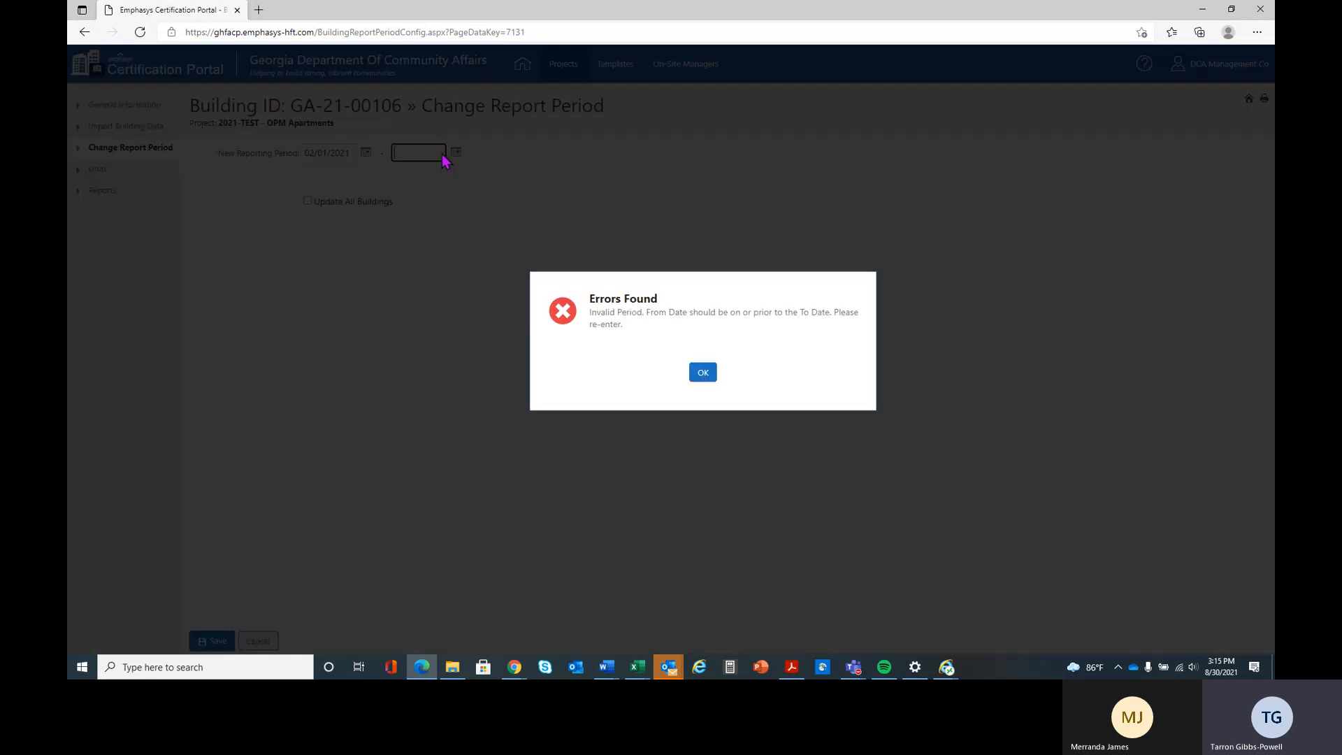
left_click(713, 379)
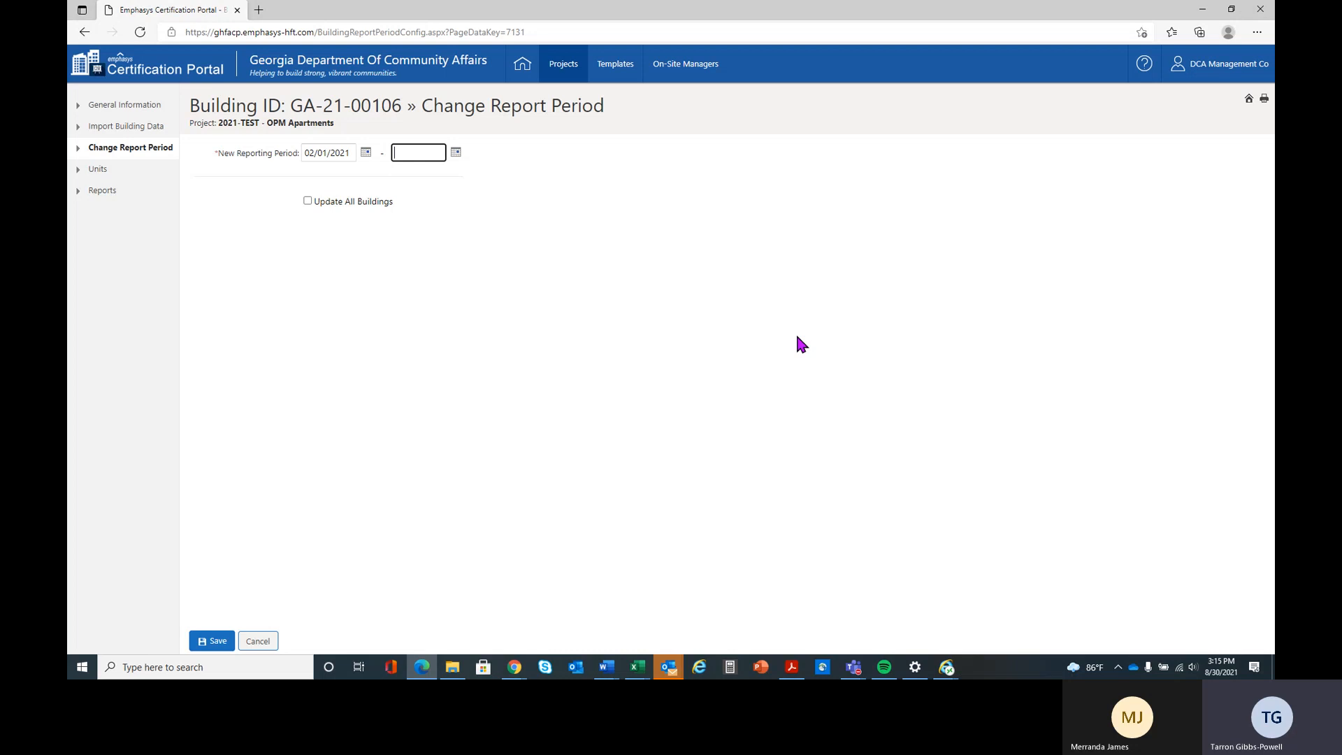
- Try to save the new reporting period with 02/29/2021 as its end date
type("02/")
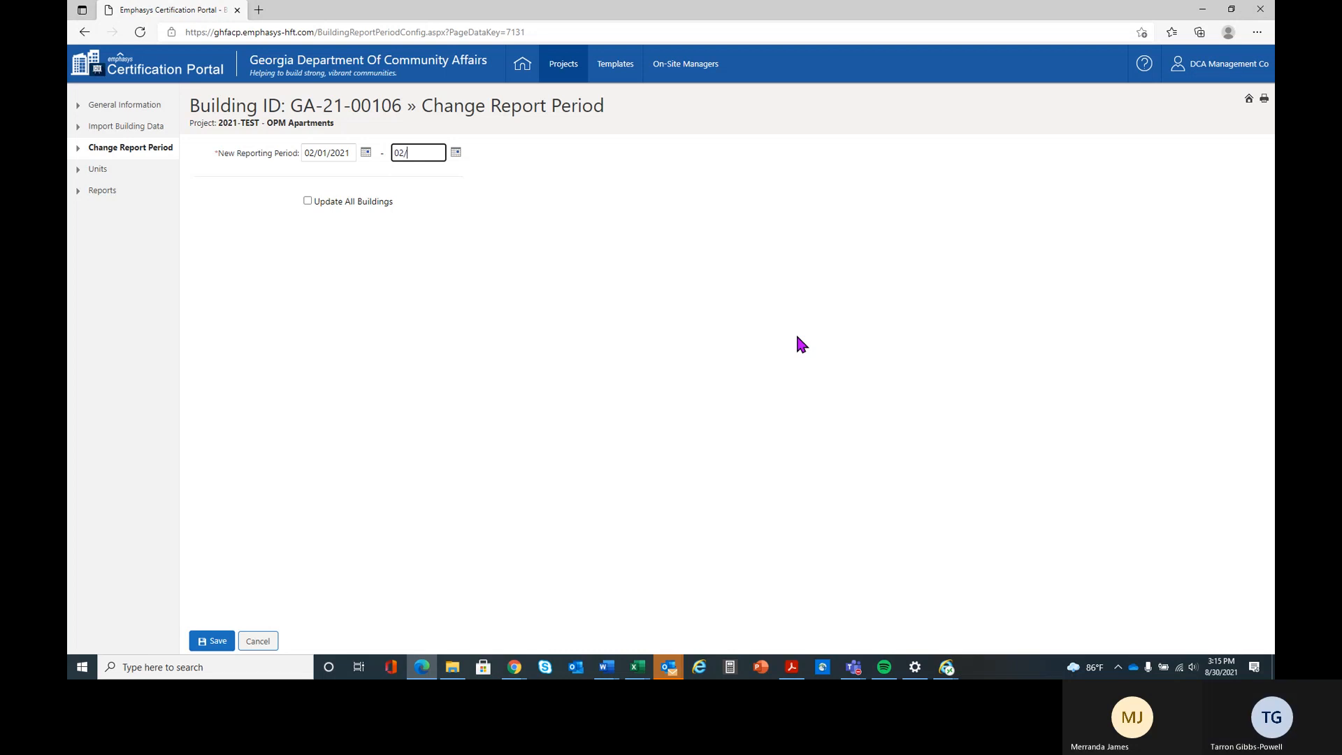
type("29/2021")
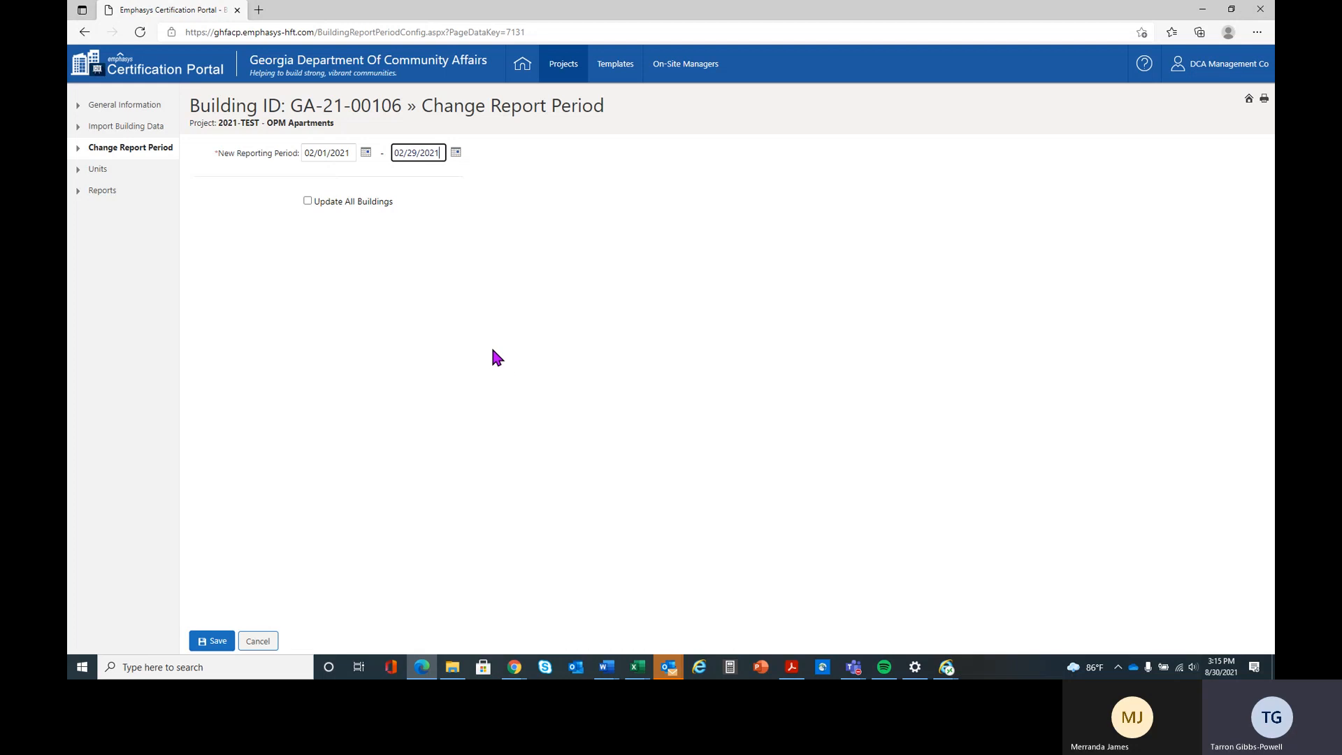
left_click(216, 643)
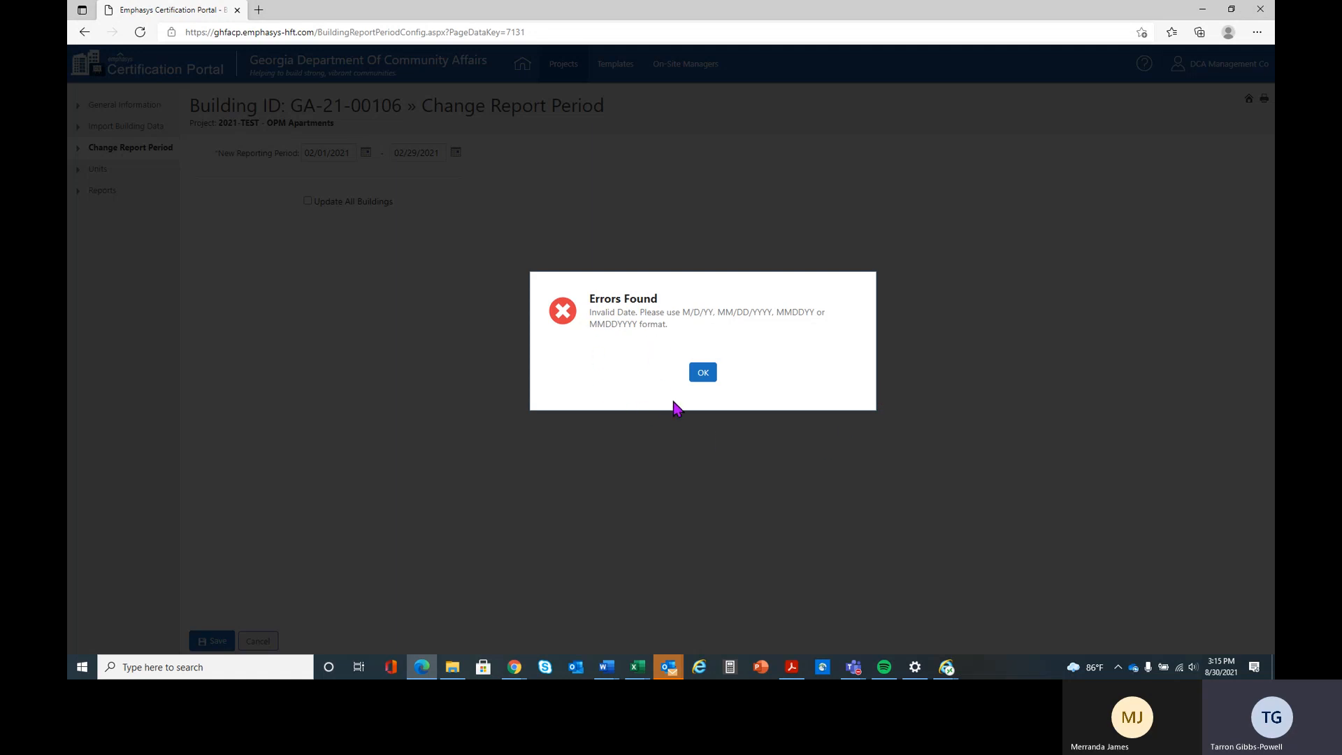
left_click(703, 373)
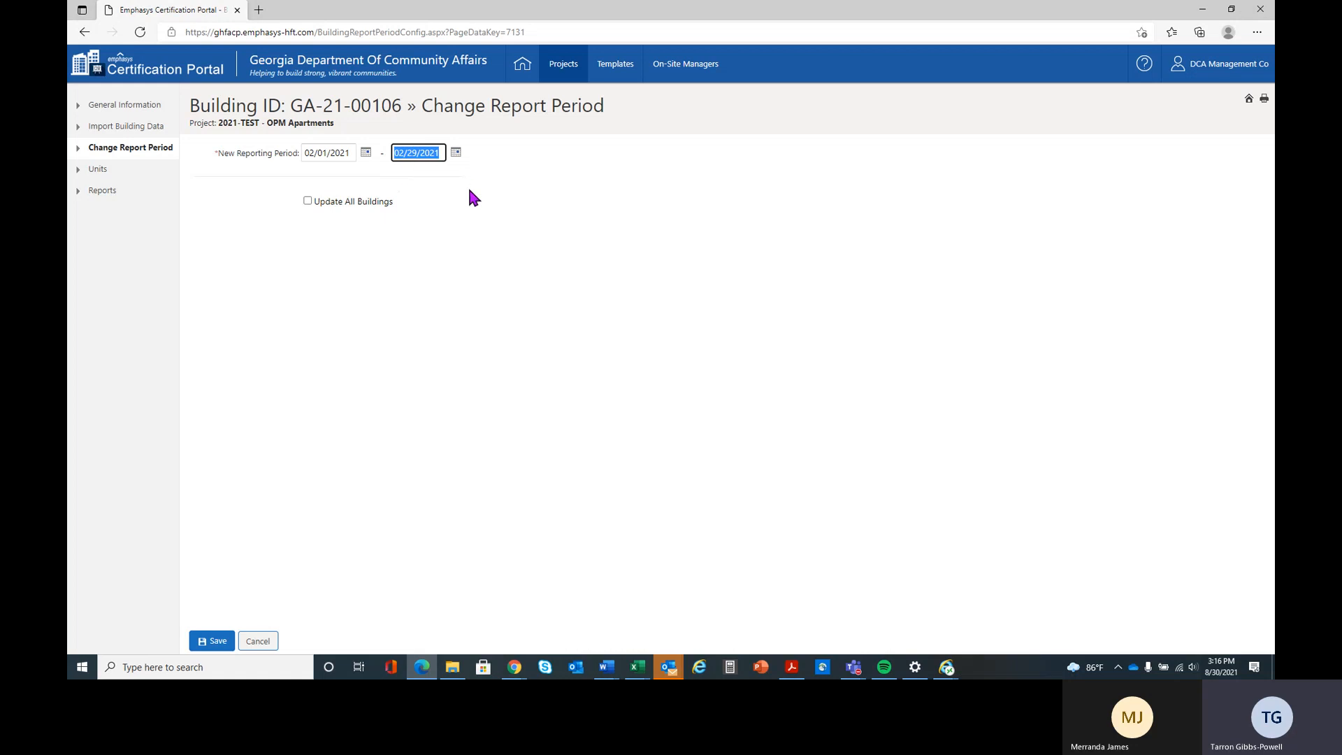
- Clear the reporting period's end date, re-enter it as 2/29/2021 and try to save again
left_click(455, 152)
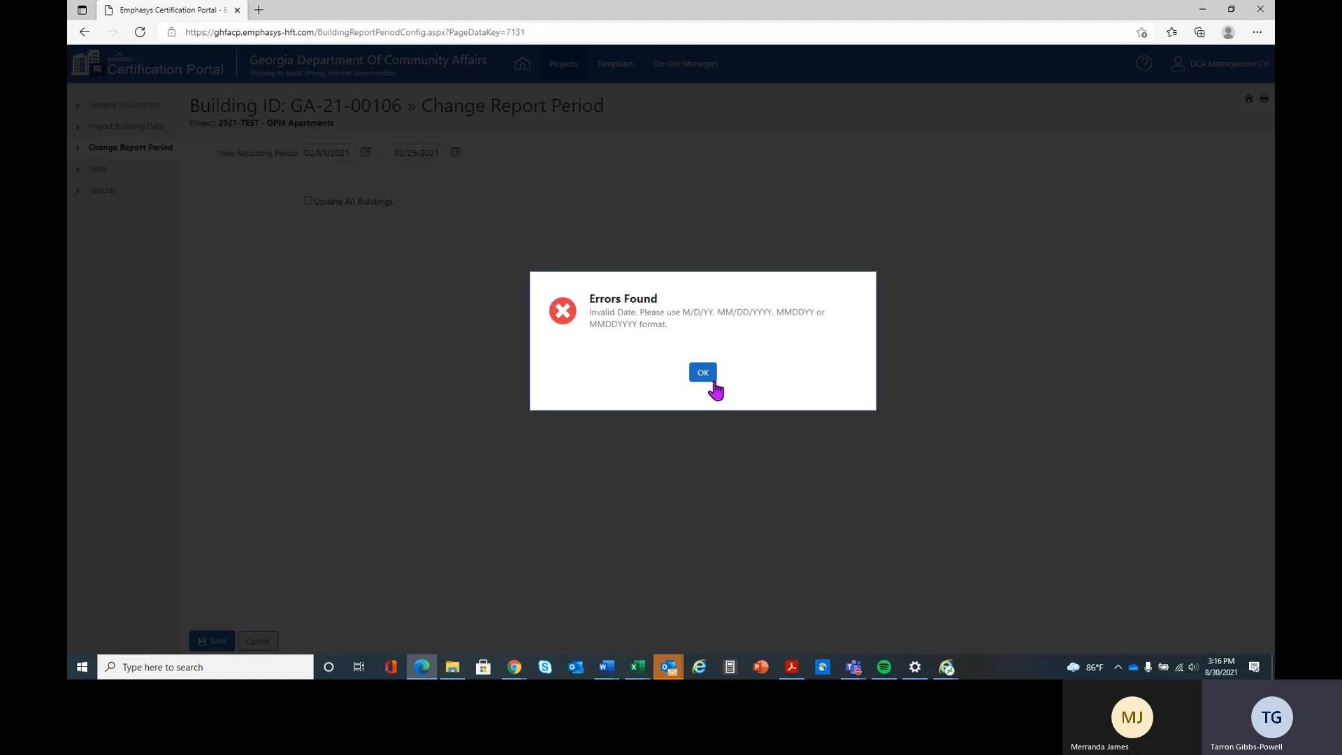
left_click(702, 372)
key("BackSpace")
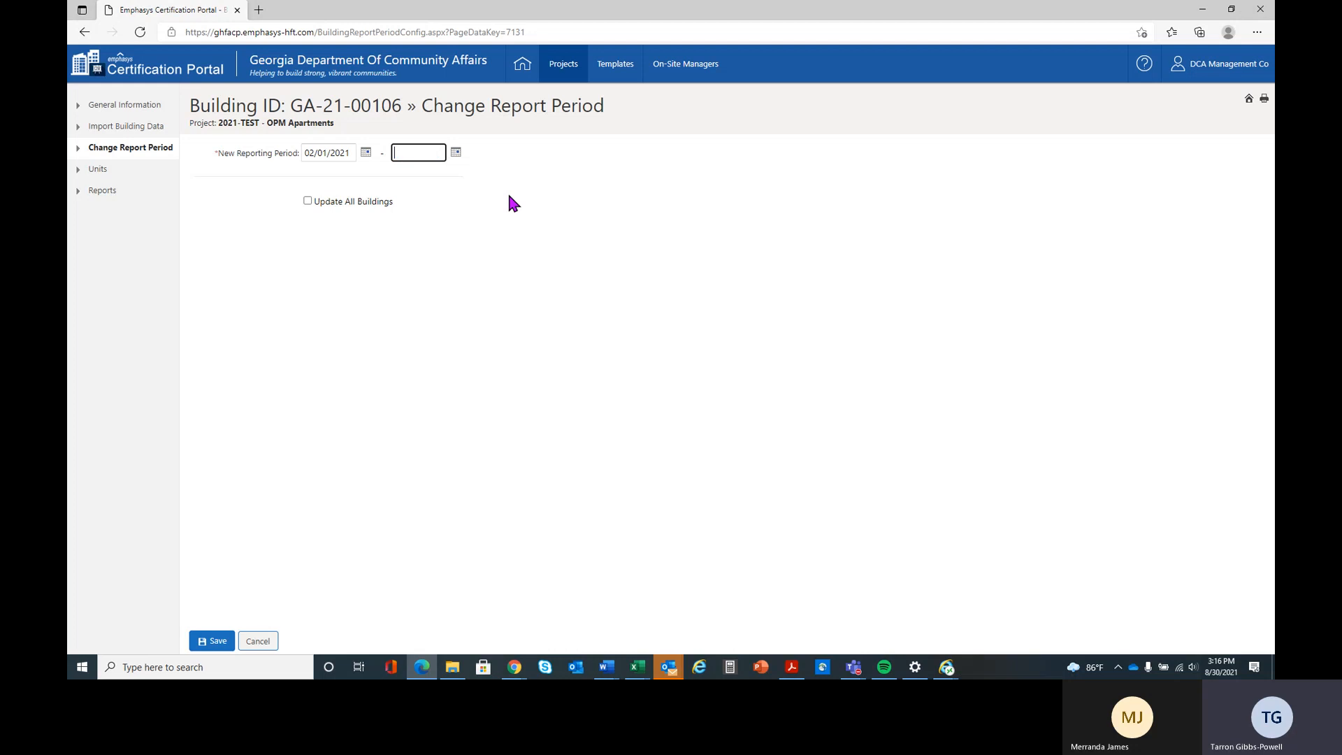
left_click(455, 153)
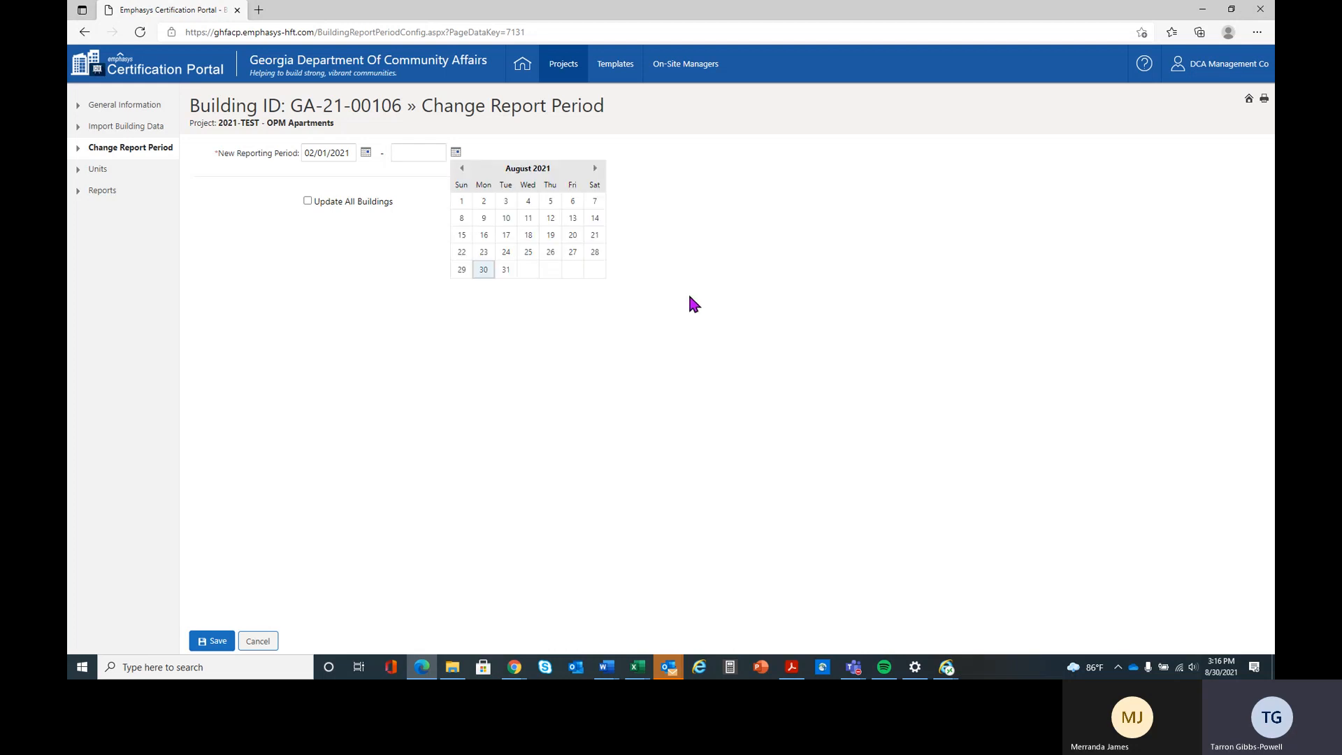
left_click(463, 170)
left_click(462, 170)
left_click(462, 169)
left_click(463, 170)
left_click(463, 170)
left_click(463, 170)
left_click(484, 269)
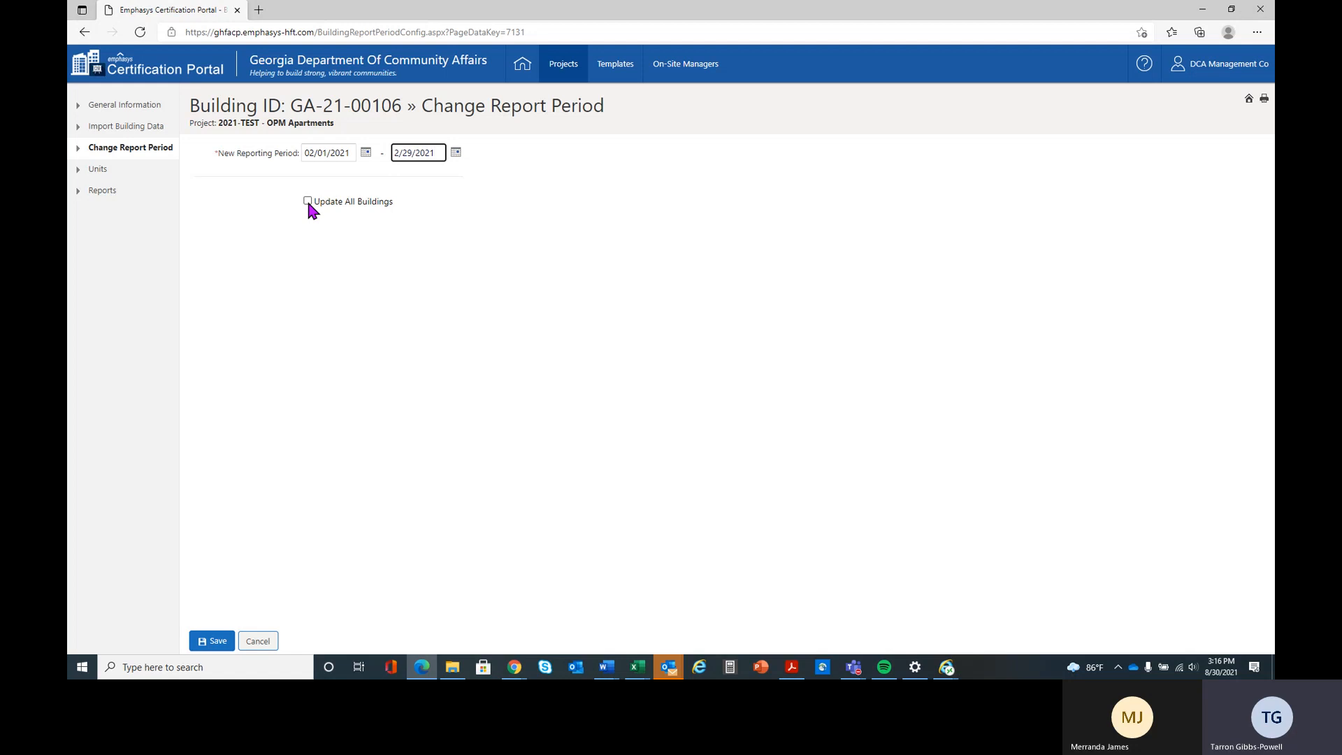
left_click(218, 641)
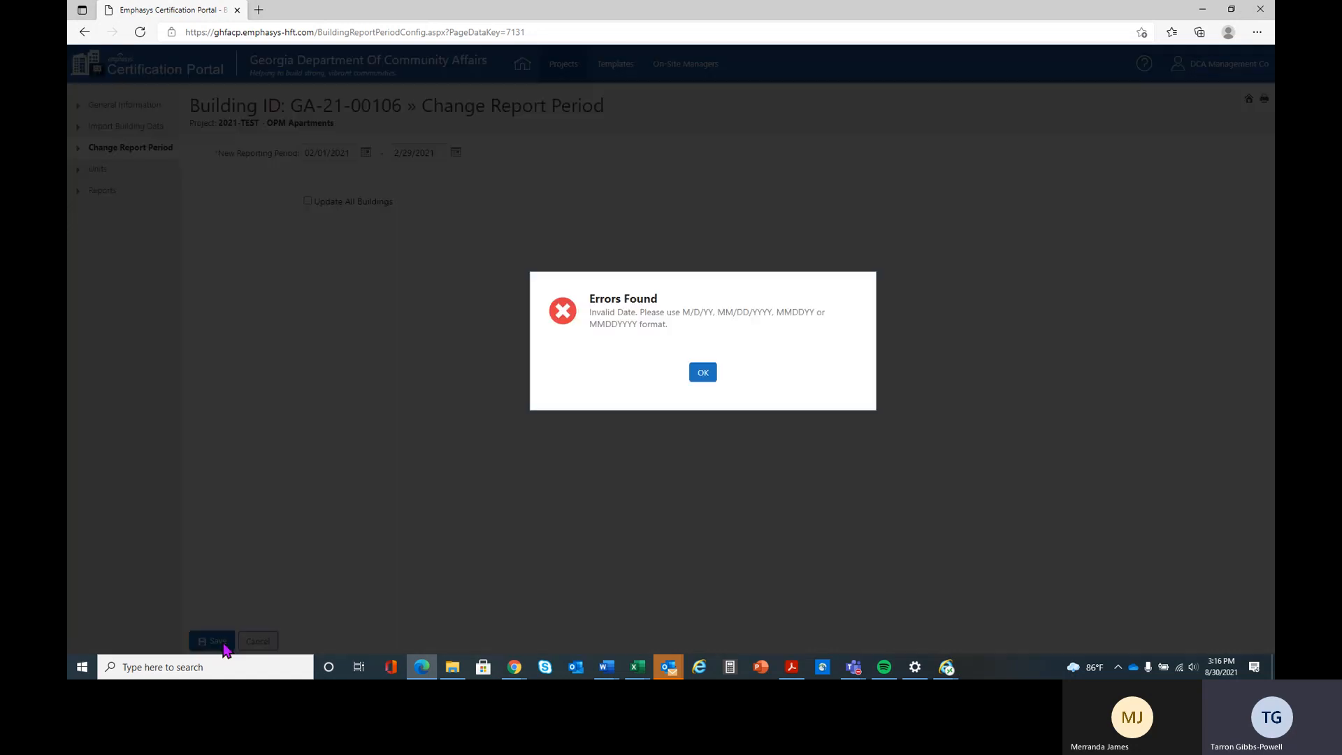
left_click(705, 374)
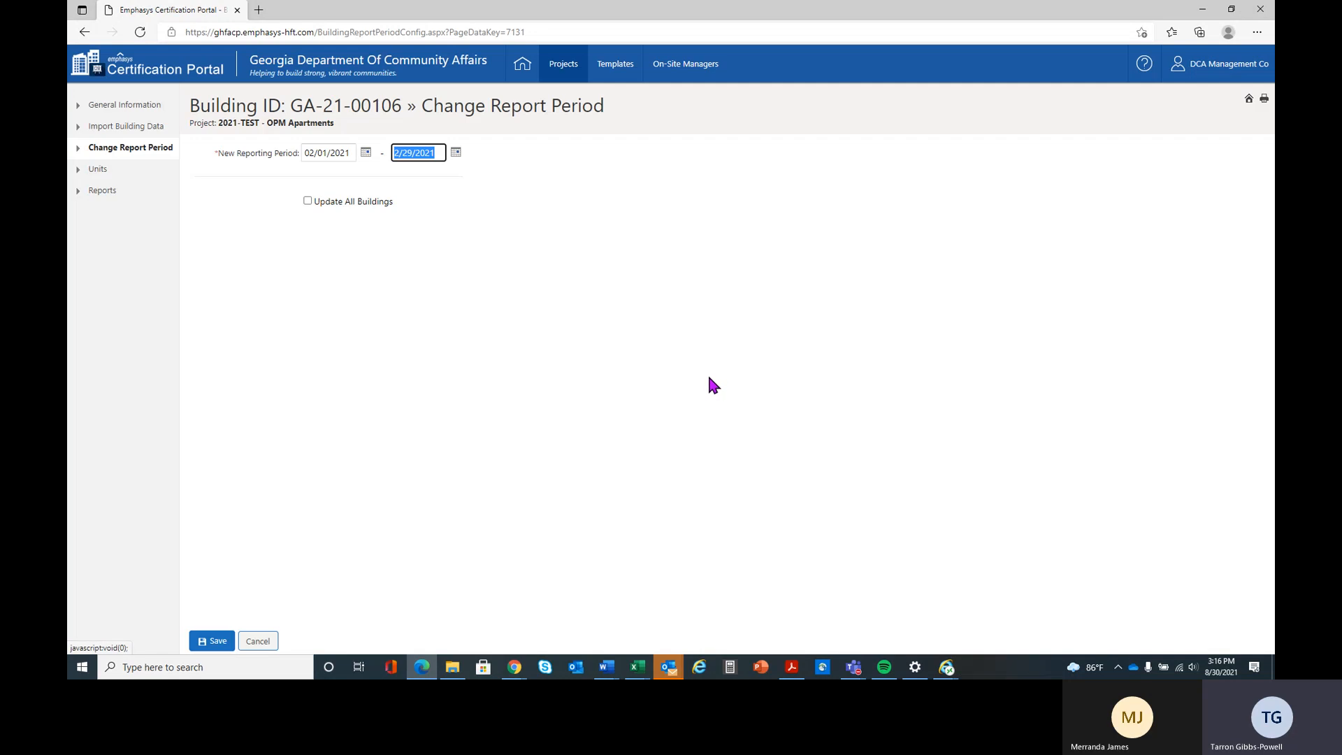
- Add a leading zero so the end date reads 02/29/2021 and retry saving the reporting period
left_click(399, 152)
type("0")
left_click(215, 641)
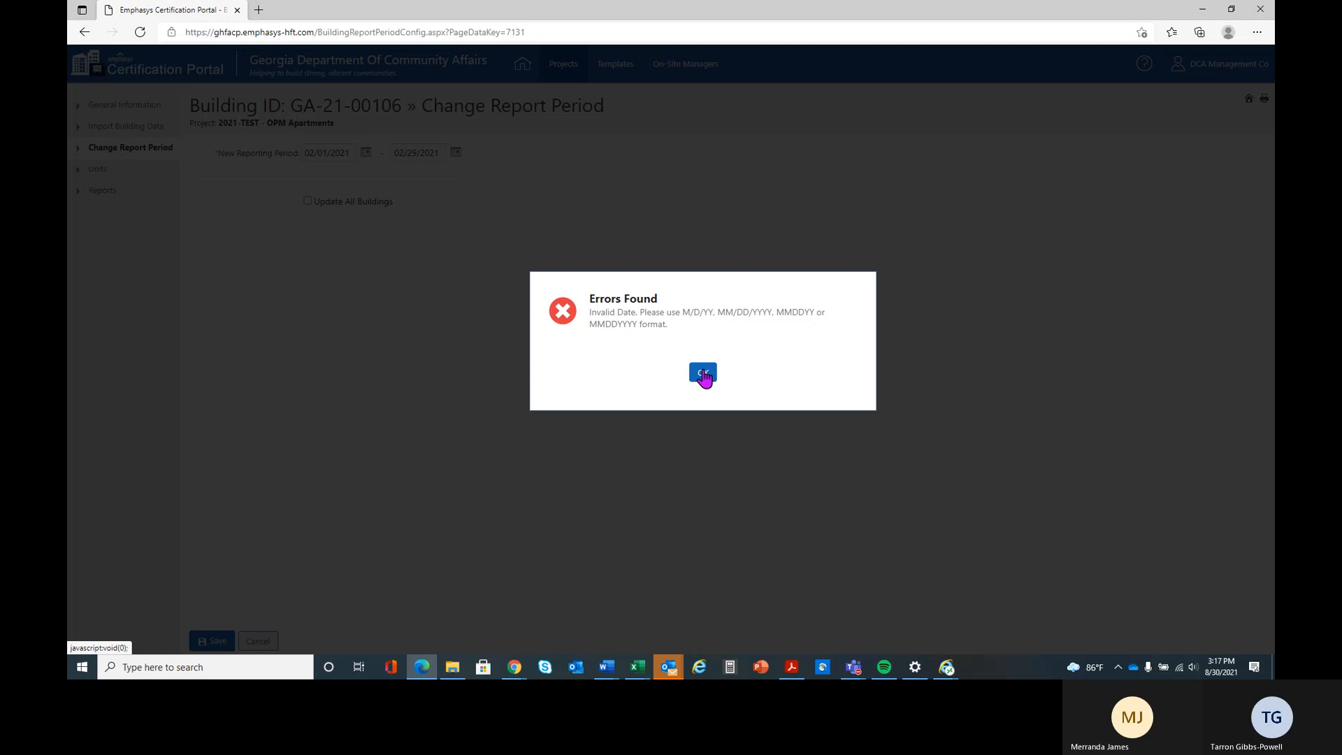
left_click(702, 373)
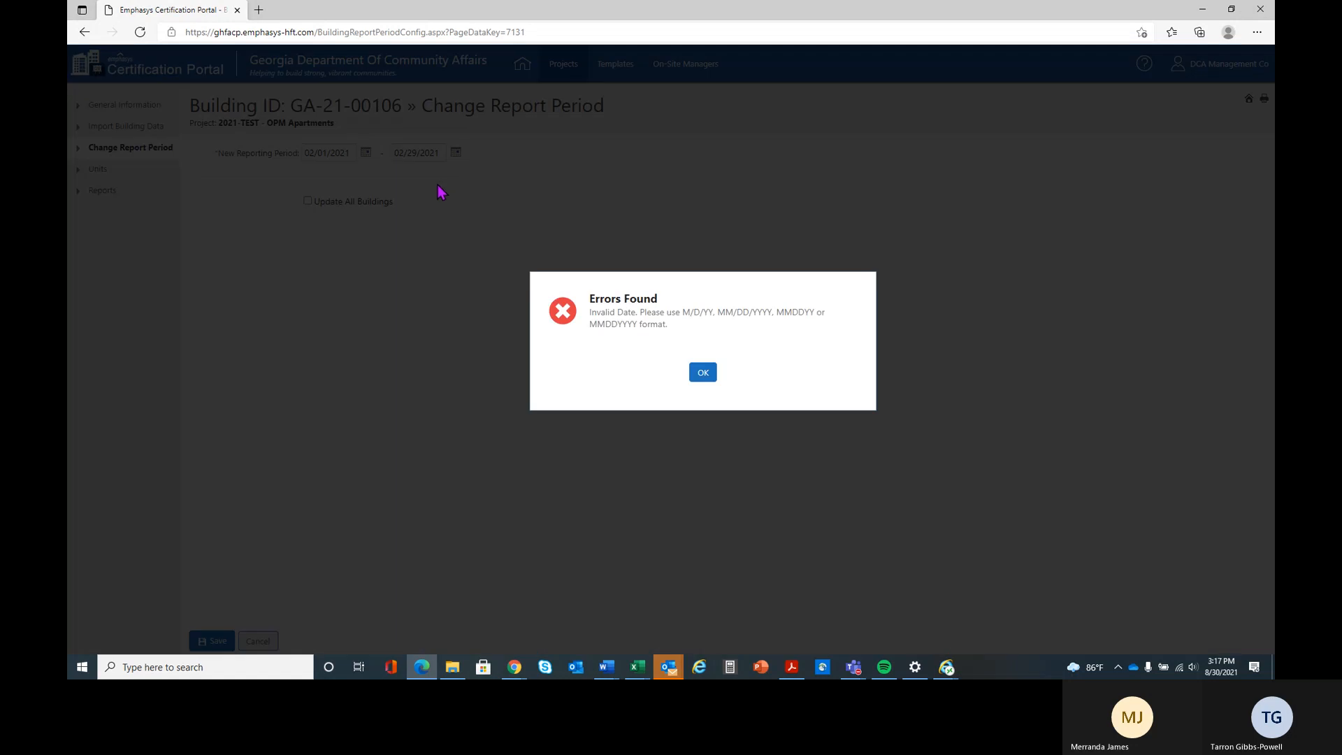
left_click(703, 374)
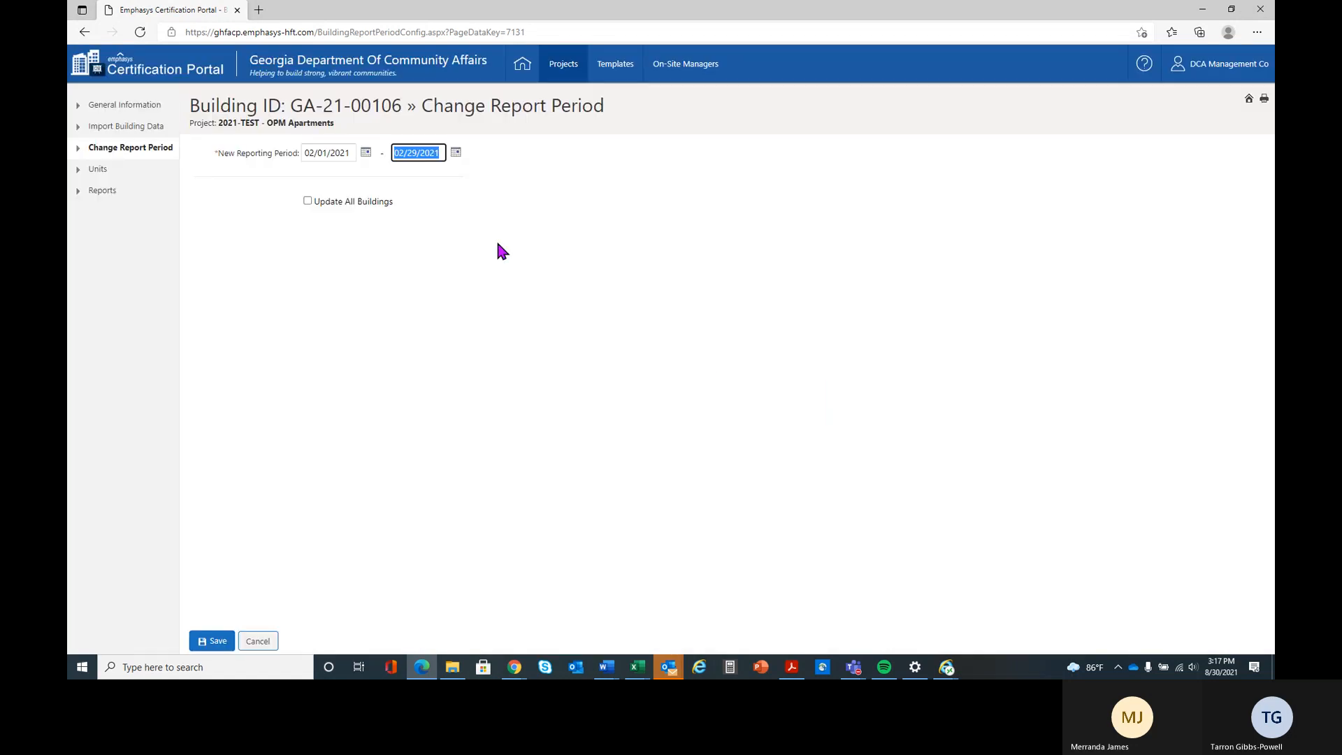
- Set the reporting period's end date to 02/28/2021, save it and return to the buildings list
left_click(417, 152)
key("BackSpace")
type("8")
left_click(212, 643)
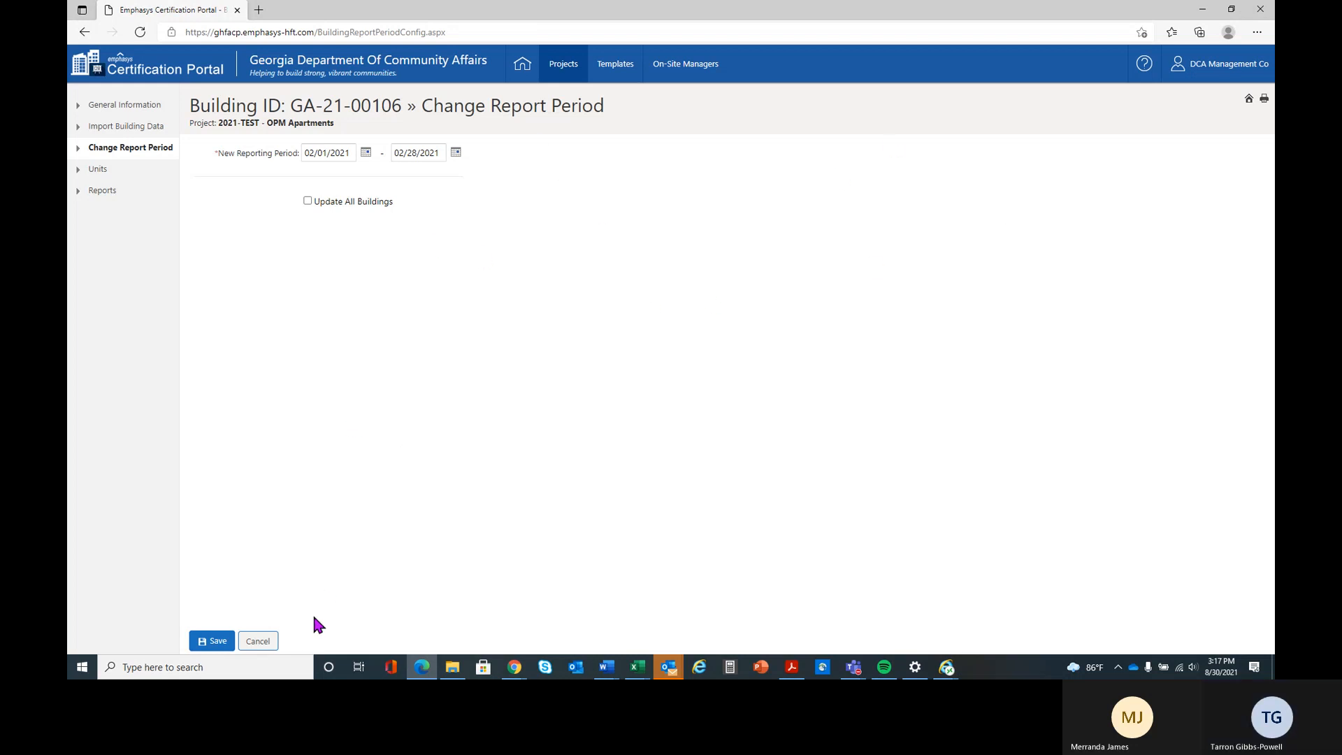
left_click(258, 640)
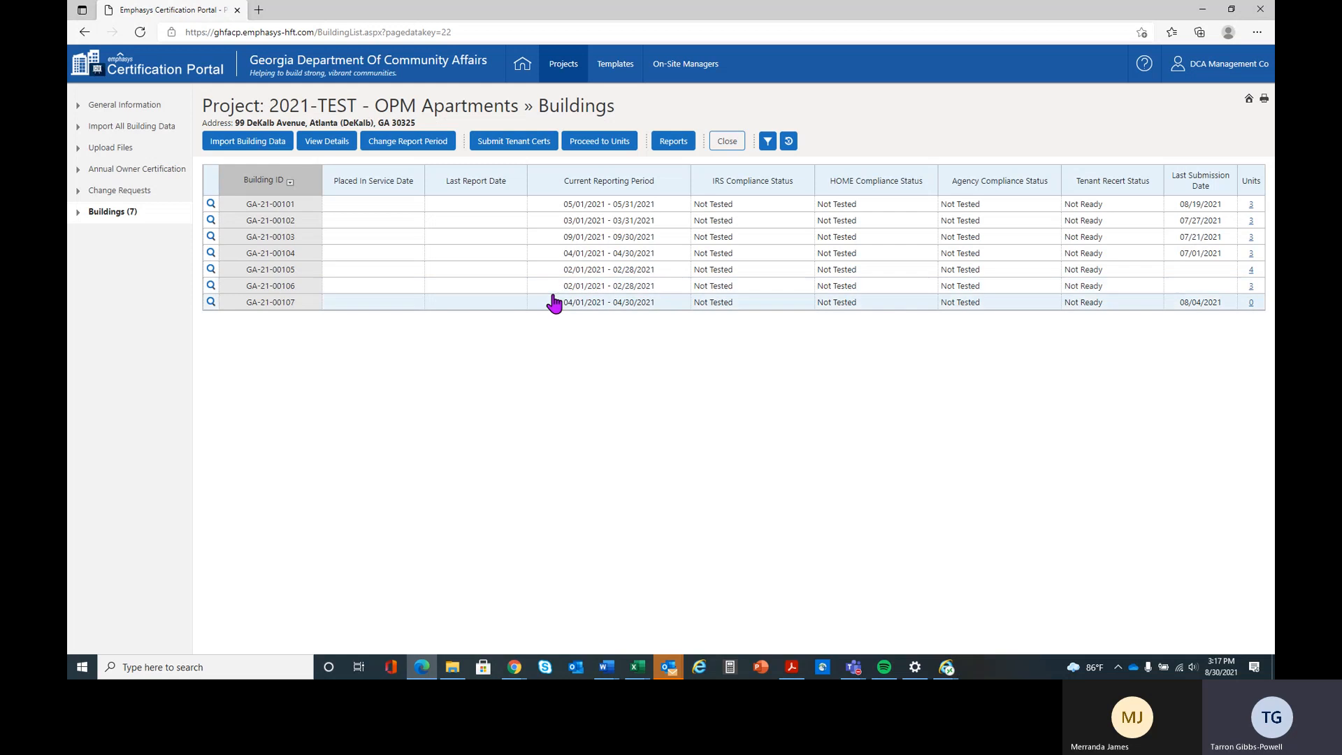
- Open the units list of building GA-21-00106 and select the tenant-occupied unit 602
left_click(668, 294)
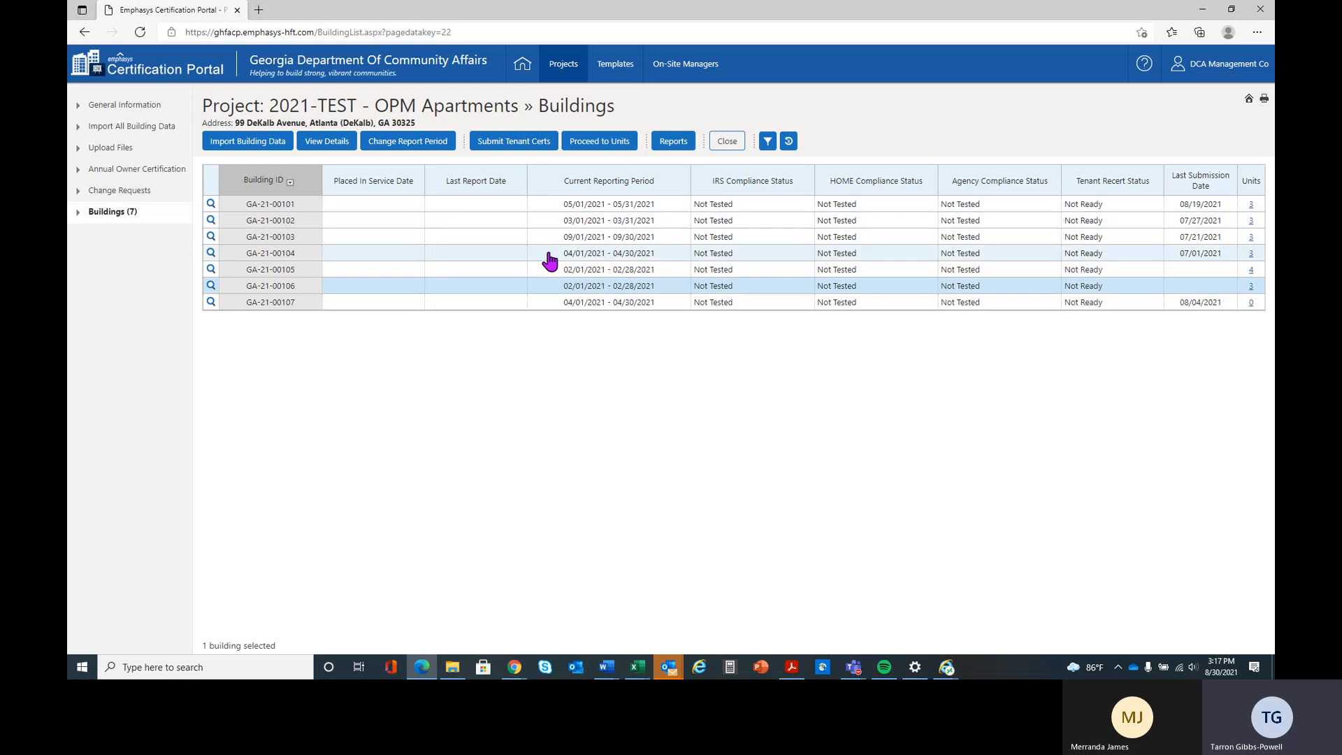
left_click(602, 144)
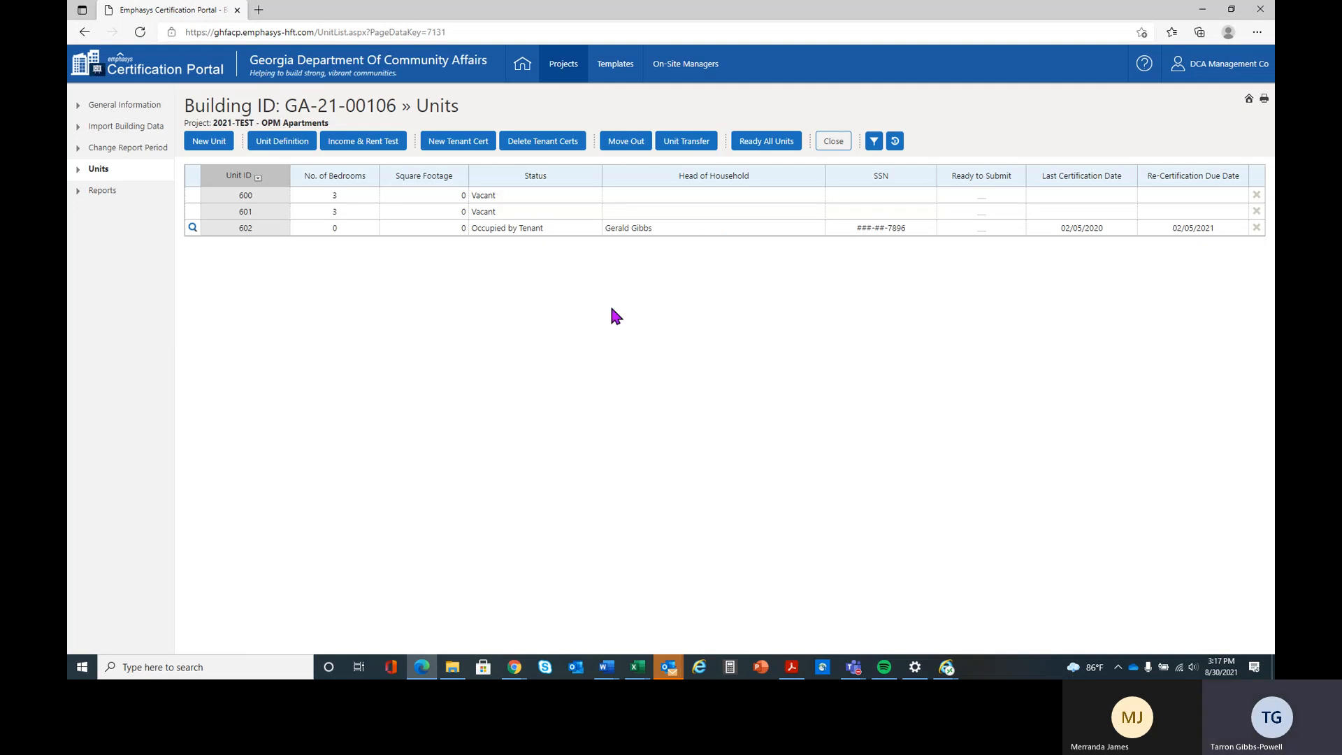
left_click(578, 233)
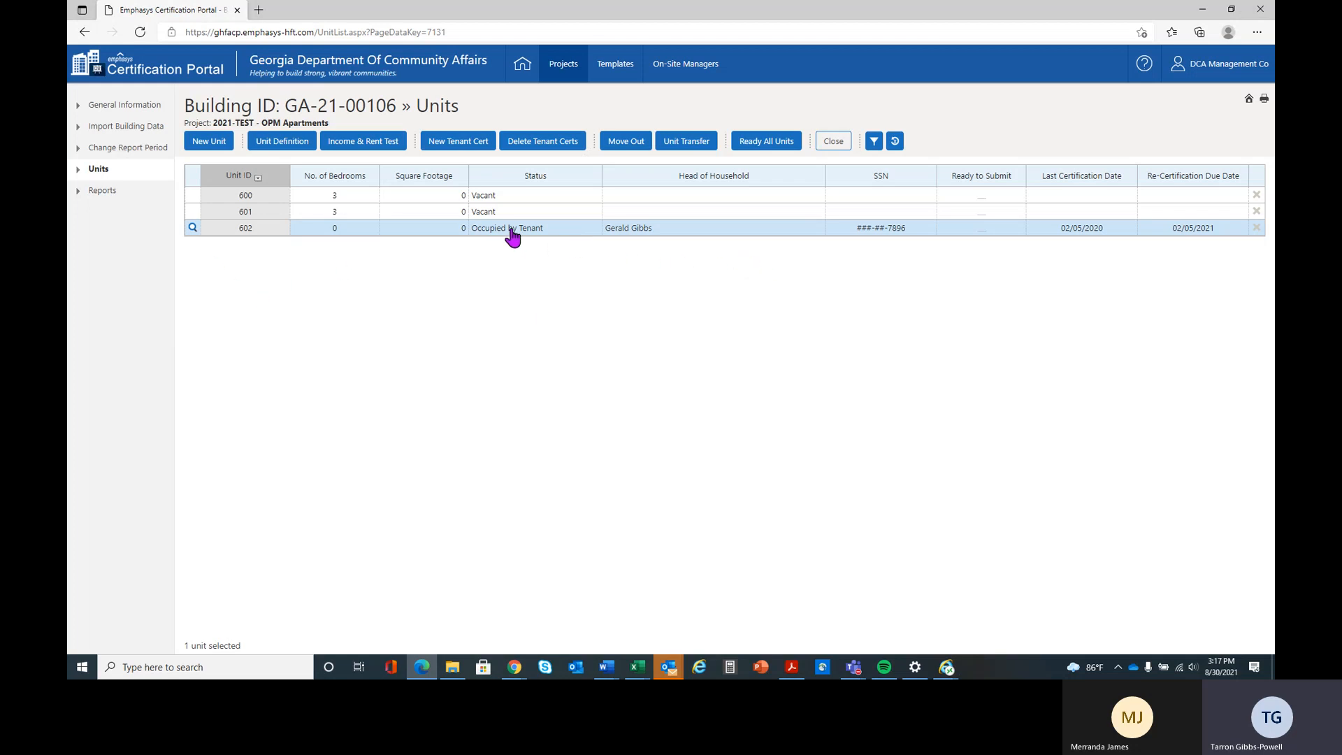
left_click(458, 143)
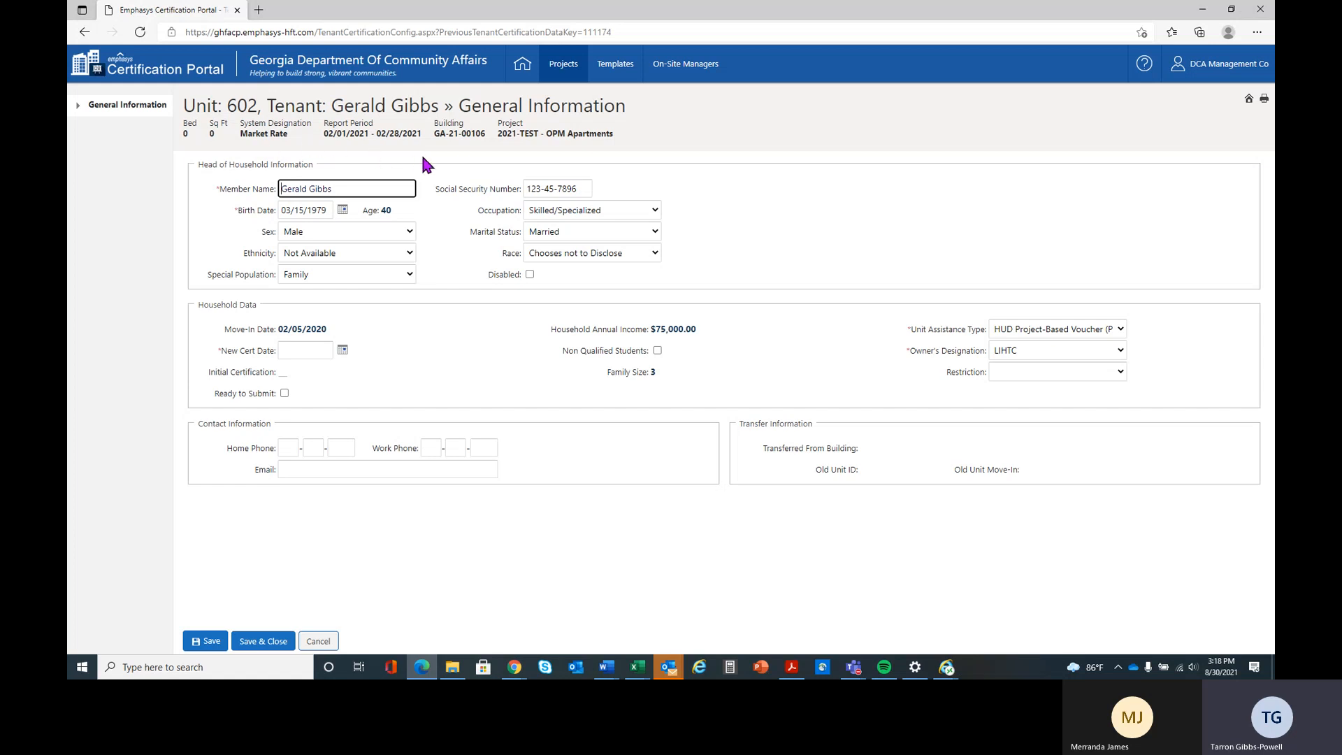
left_click(319, 643)
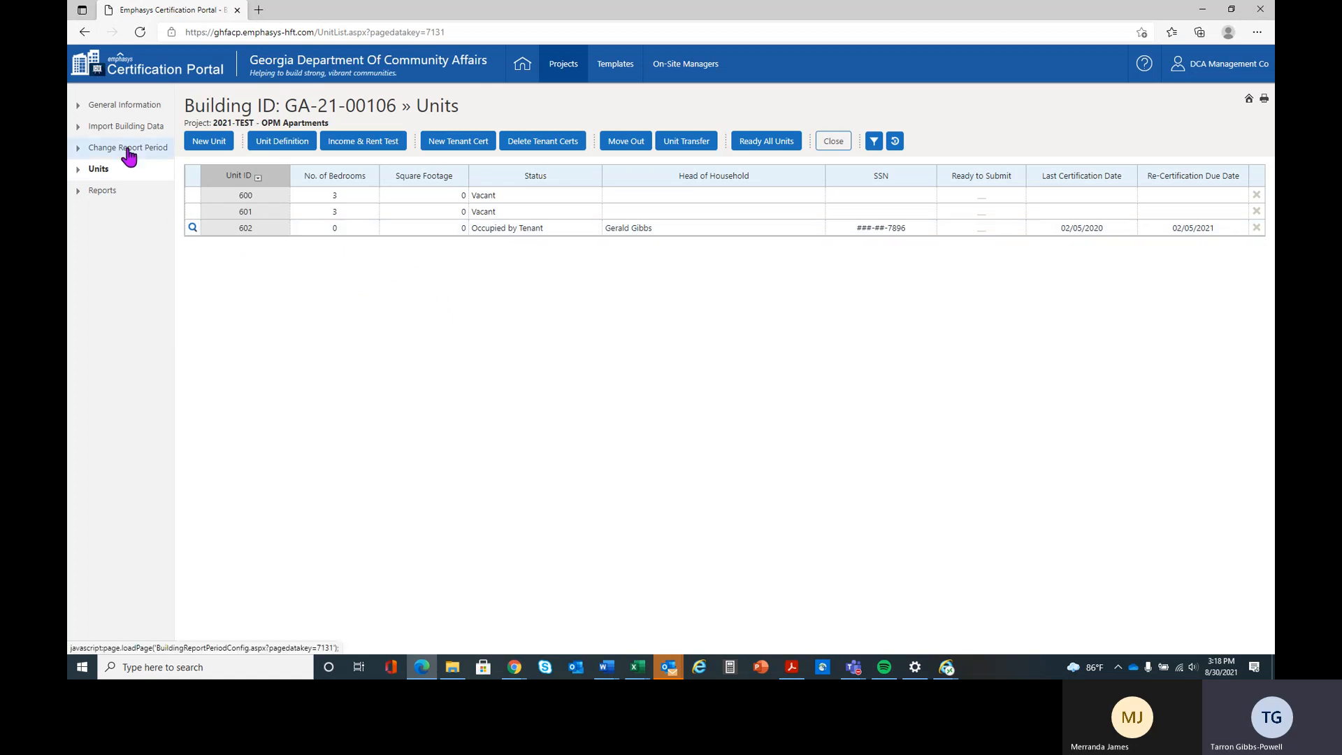
left_click(439, 234)
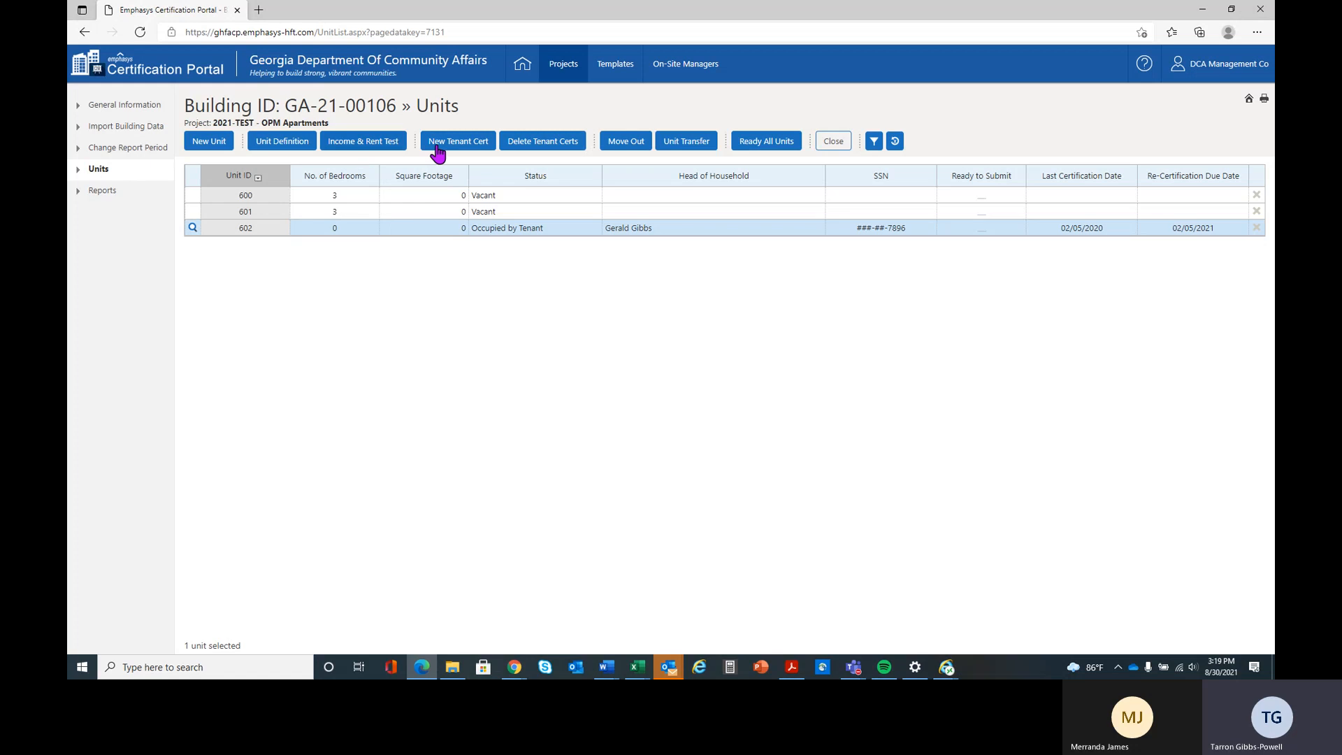
- Start a new tenant certification for unit 602 and set the head of household's marital status to Divorced
left_click(463, 144)
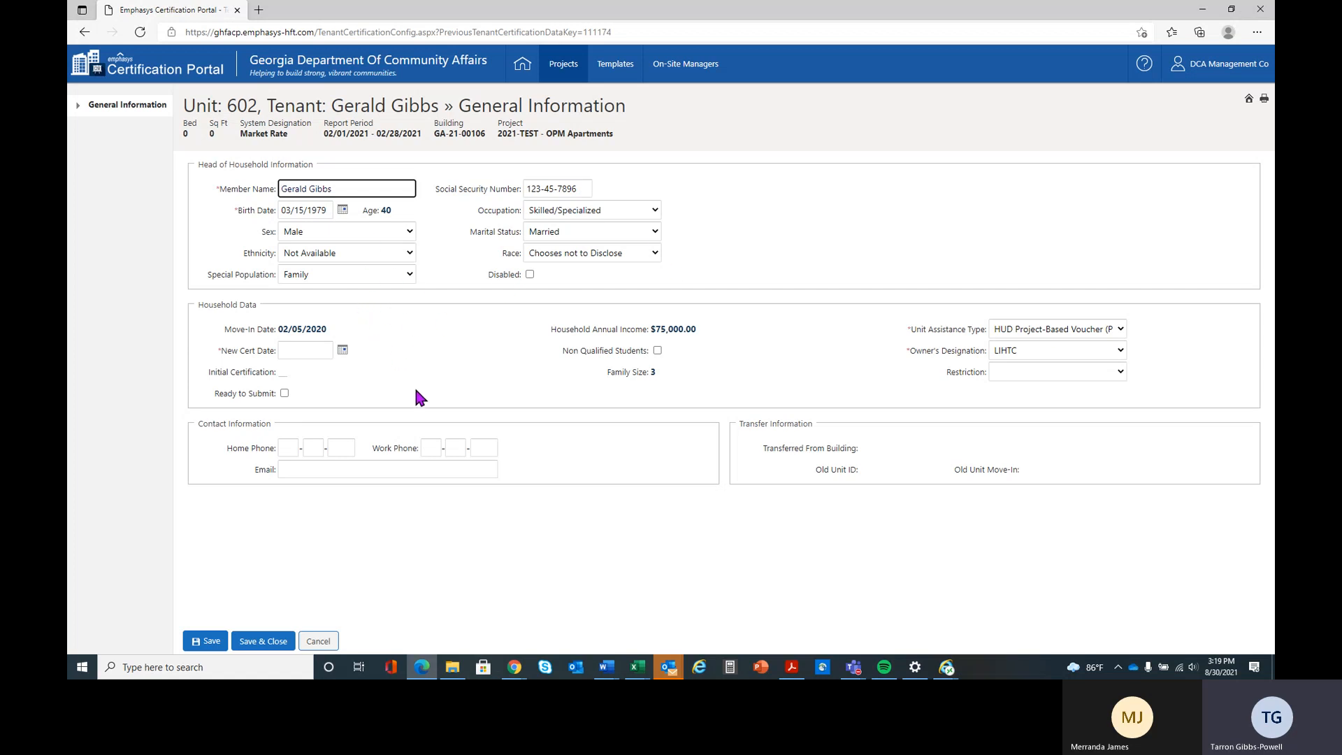
left_click(563, 237)
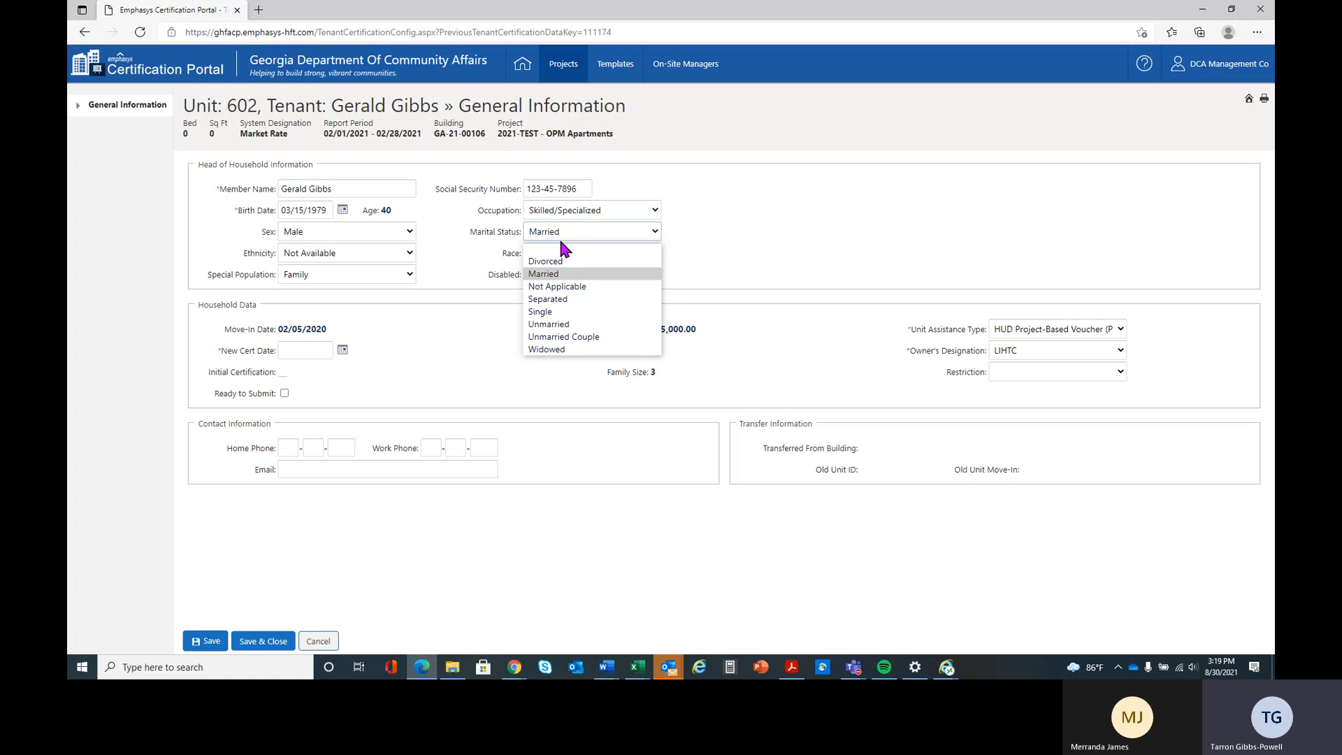
left_click(552, 261)
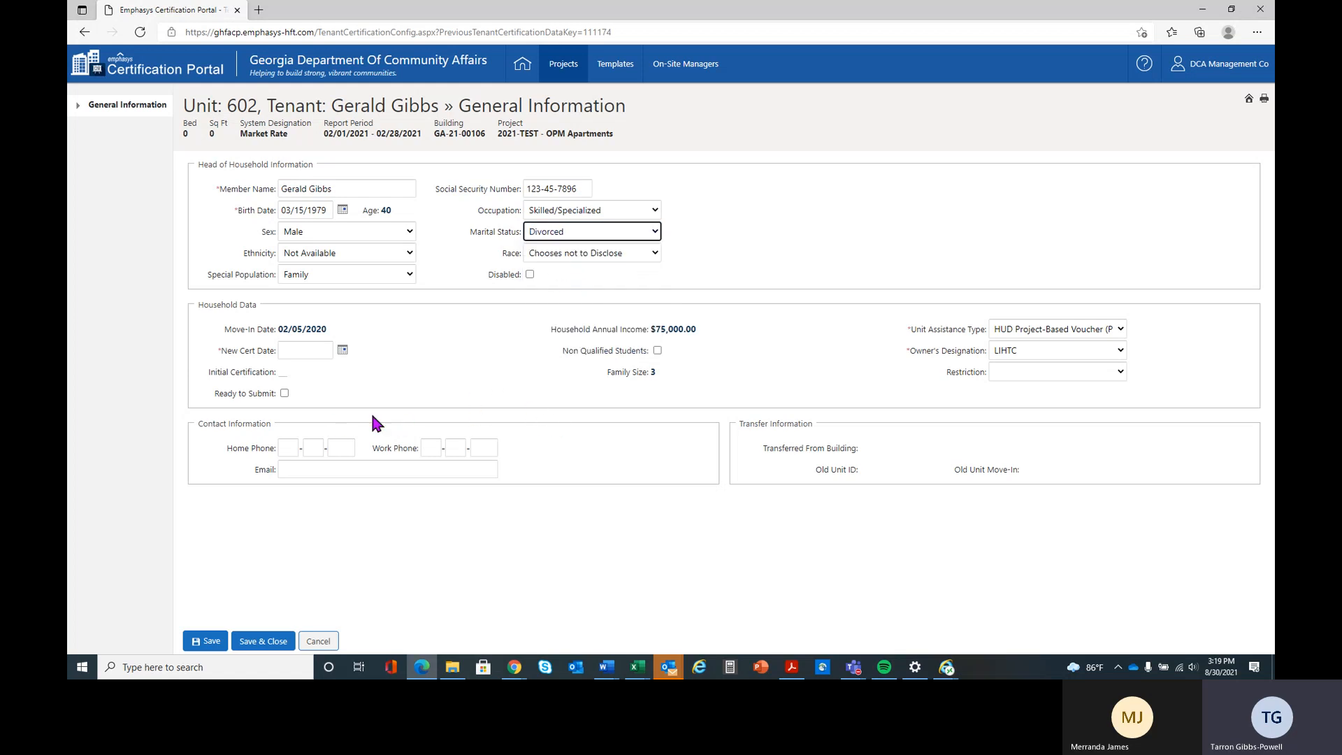
- Enter 02/05/2021 as the new certification date in the household data
left_click(308, 350)
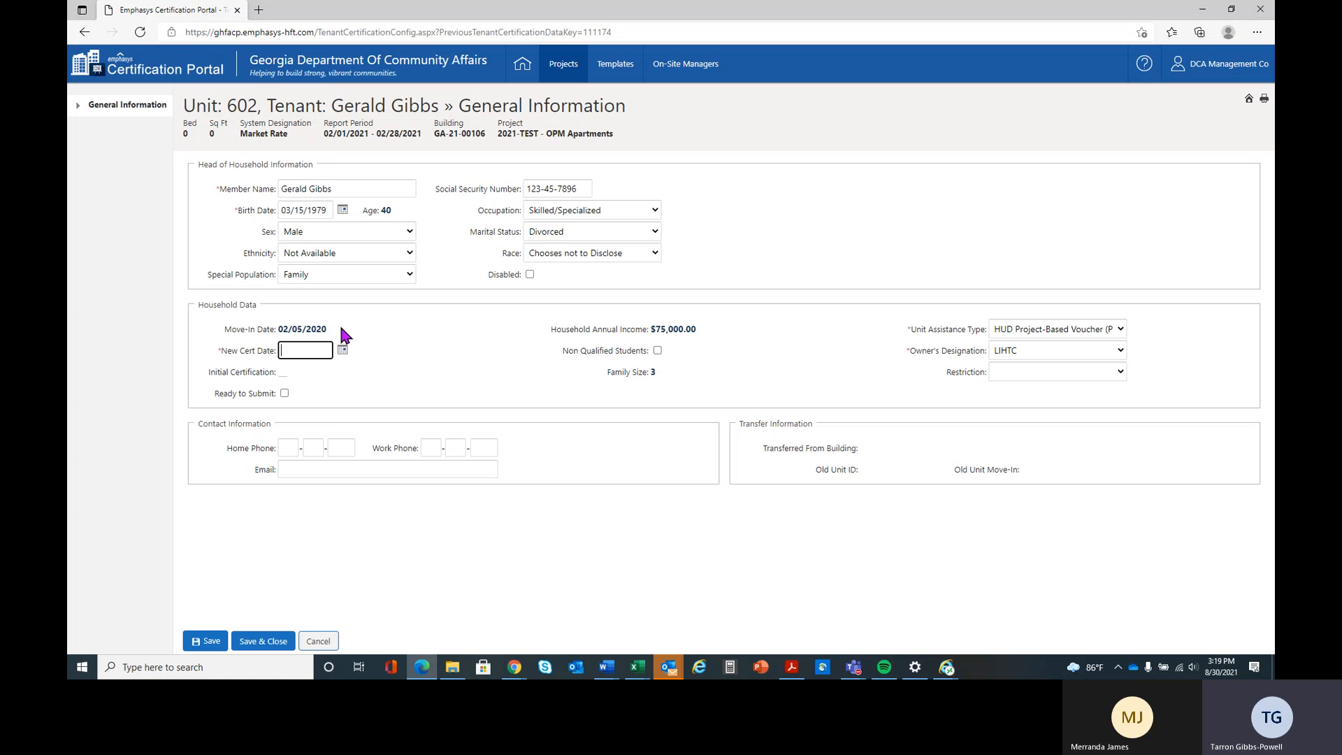
type("02/05/2021")
key("Tab")
- Set the unit assistance type to No Assistance with LIHTC as the owner's designation, and save the certification
left_click(1122, 327)
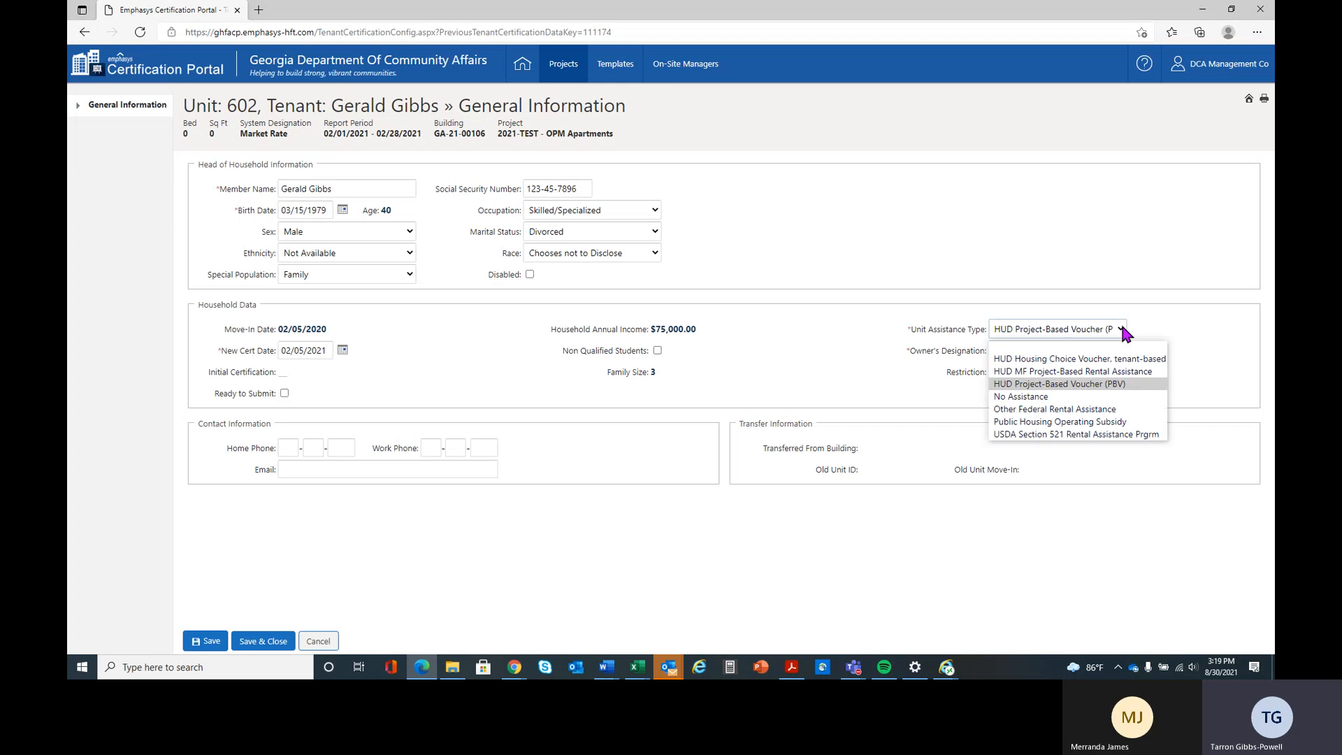
left_click(1101, 397)
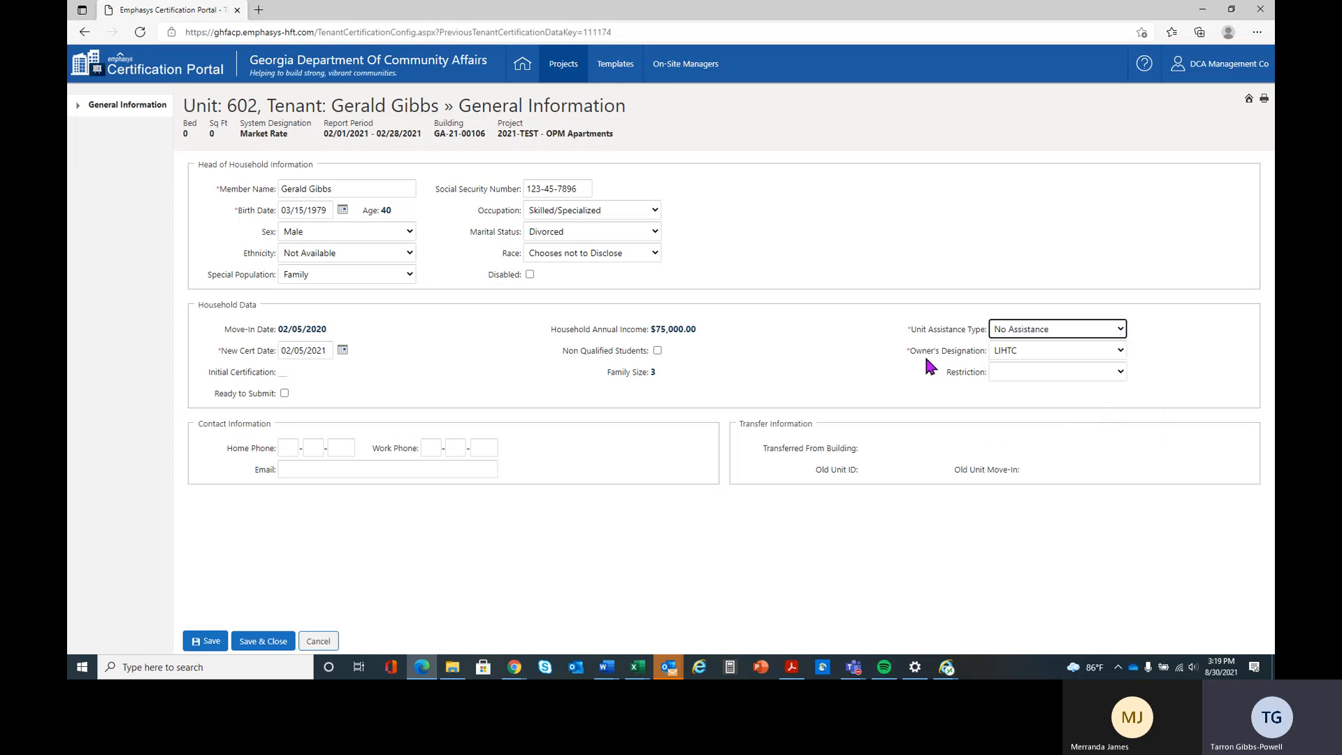
left_click(1121, 352)
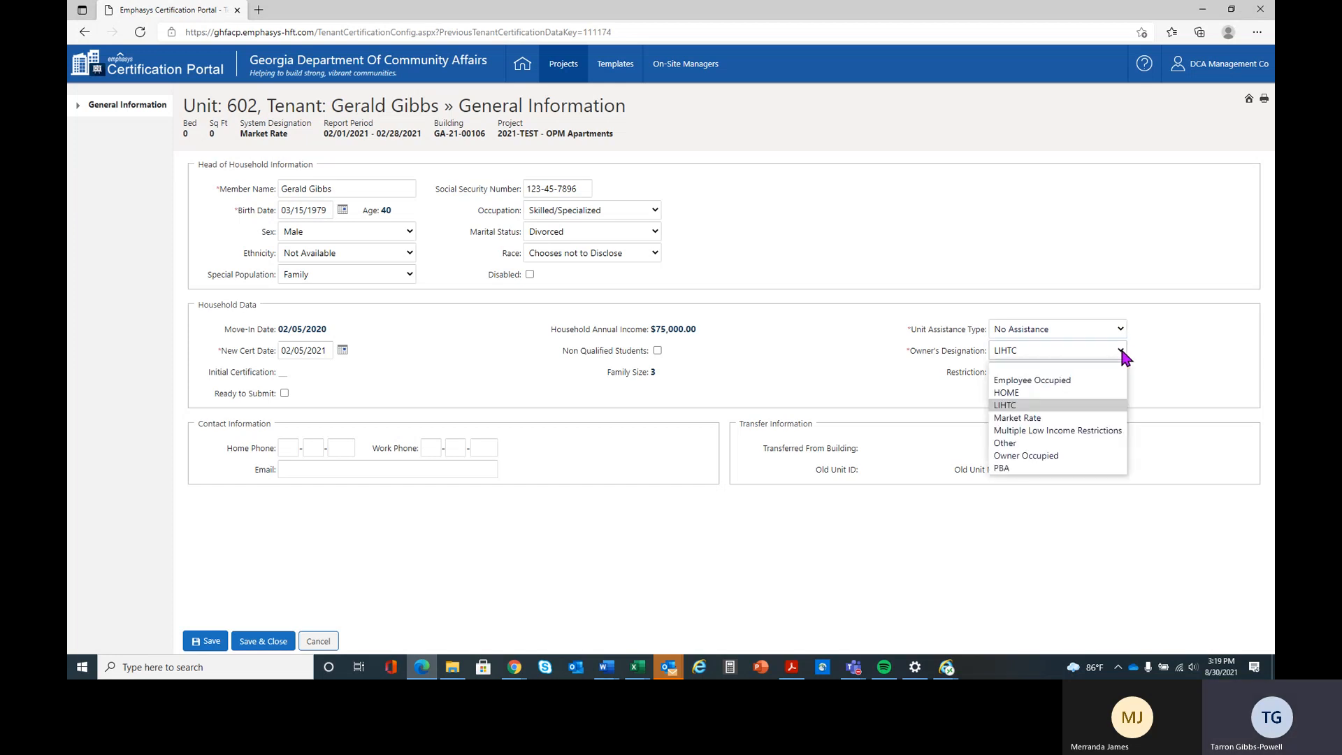
left_click(1107, 404)
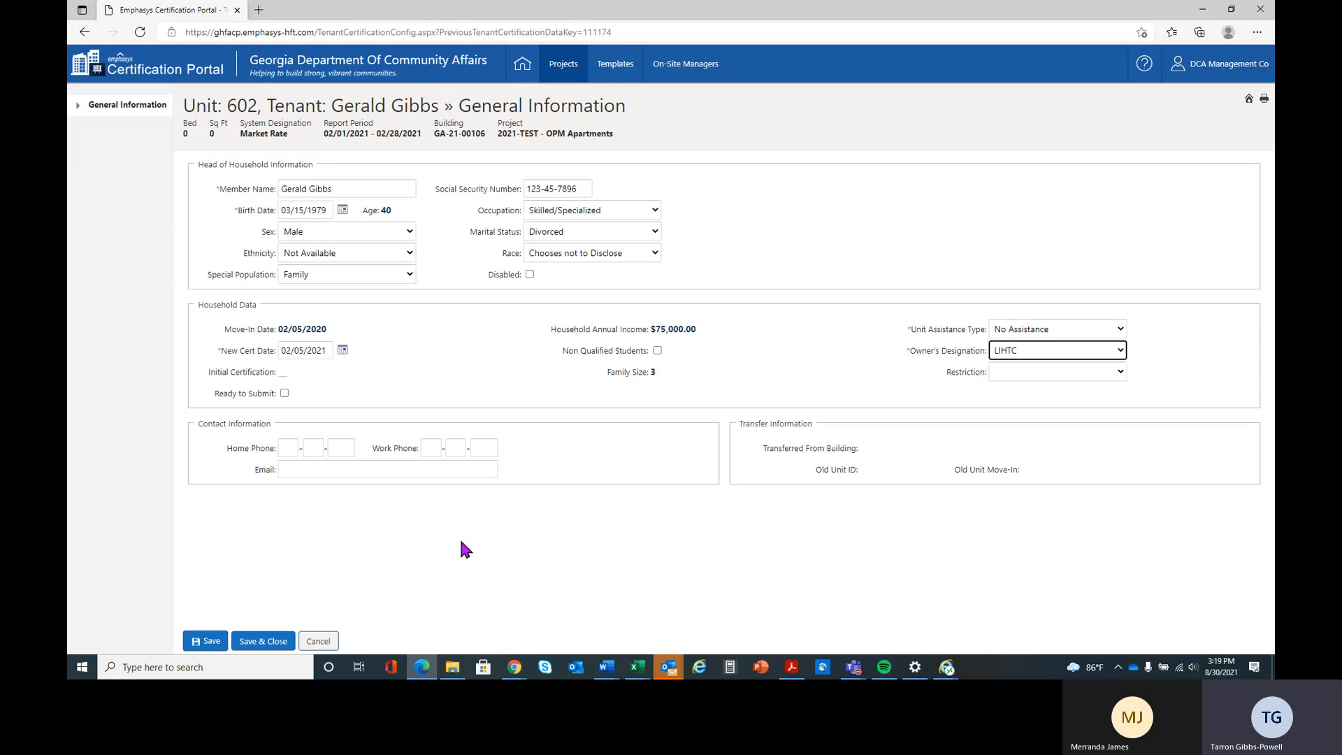
left_click(217, 646)
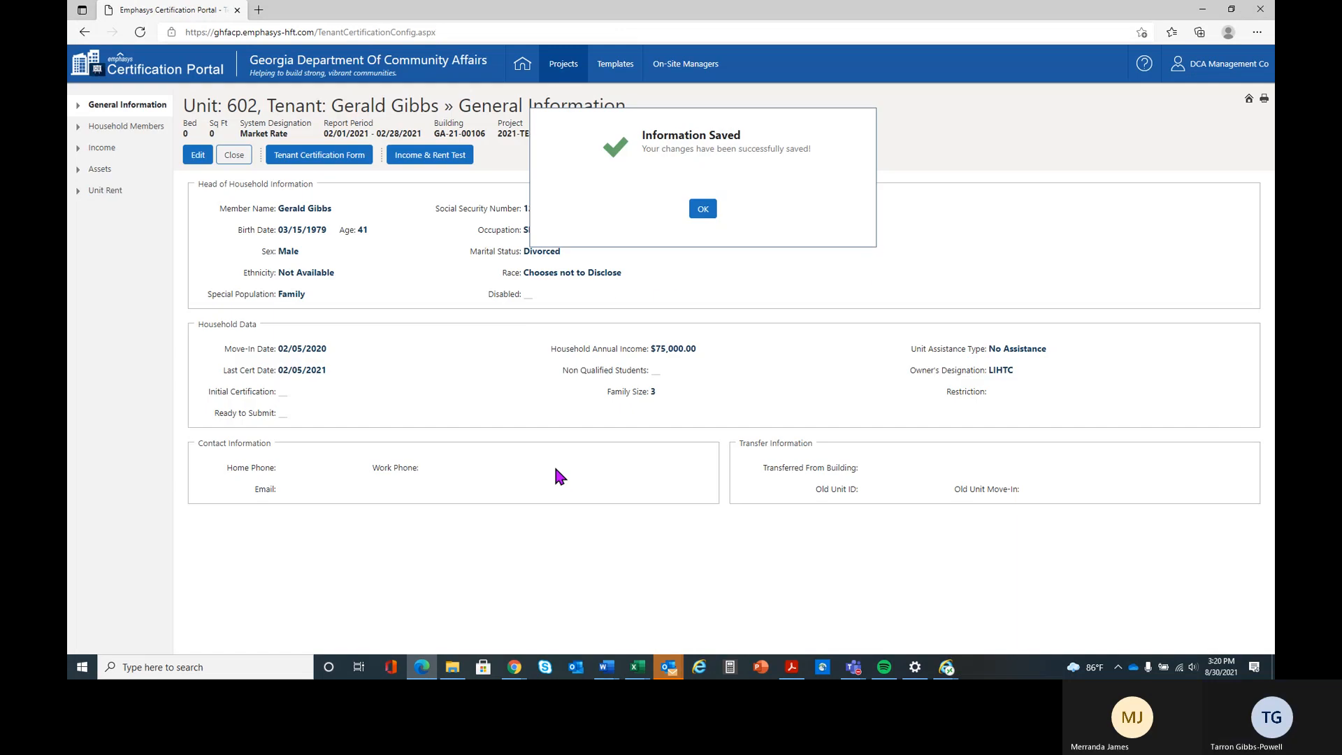
left_click(702, 208)
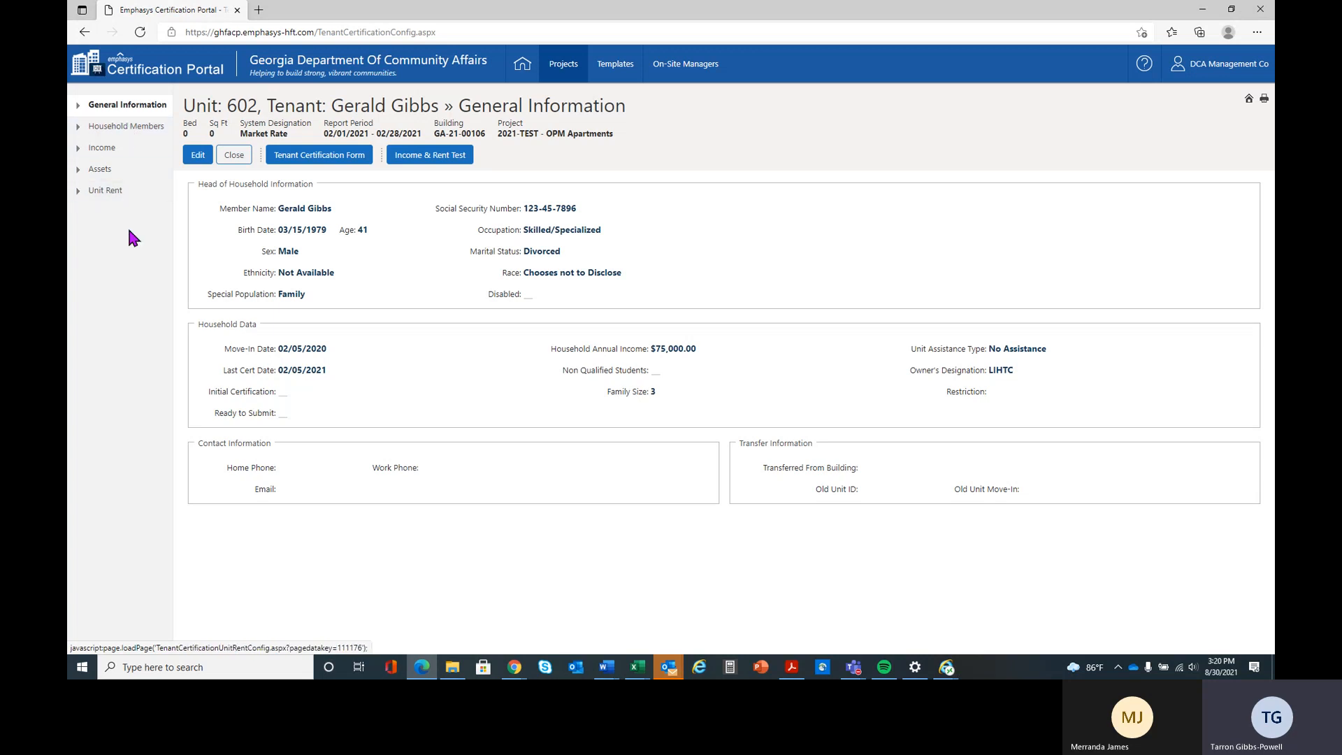
- Edit the spouse's record in the household members list, set the marital status to Divorced and save it
left_click(134, 130)
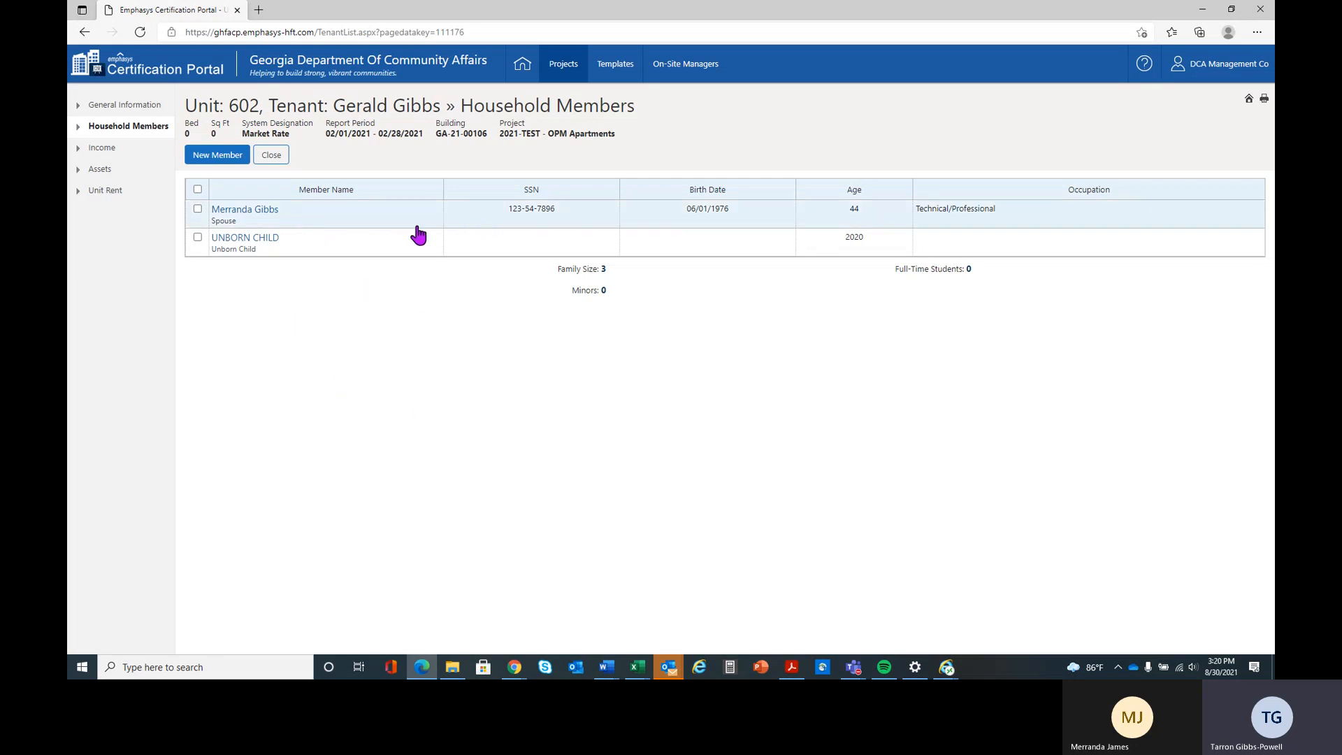
left_click(246, 210)
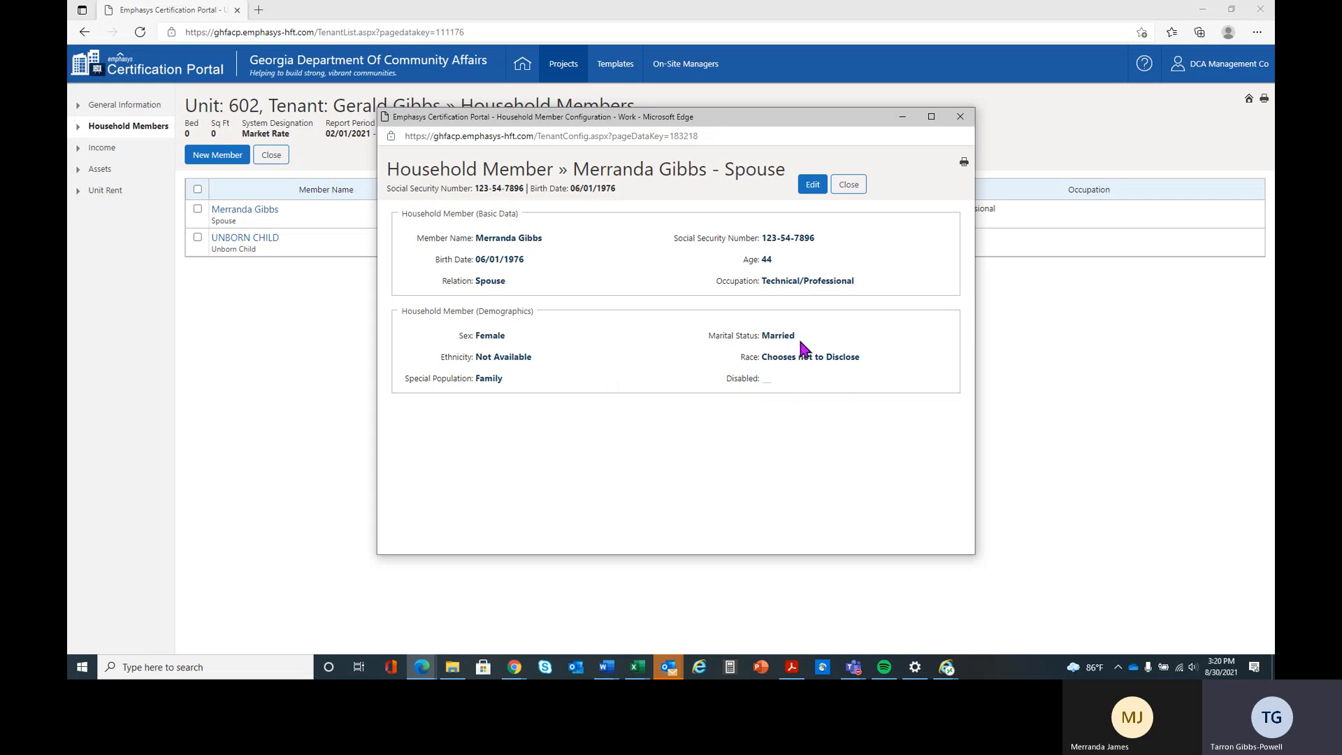
left_click(813, 184)
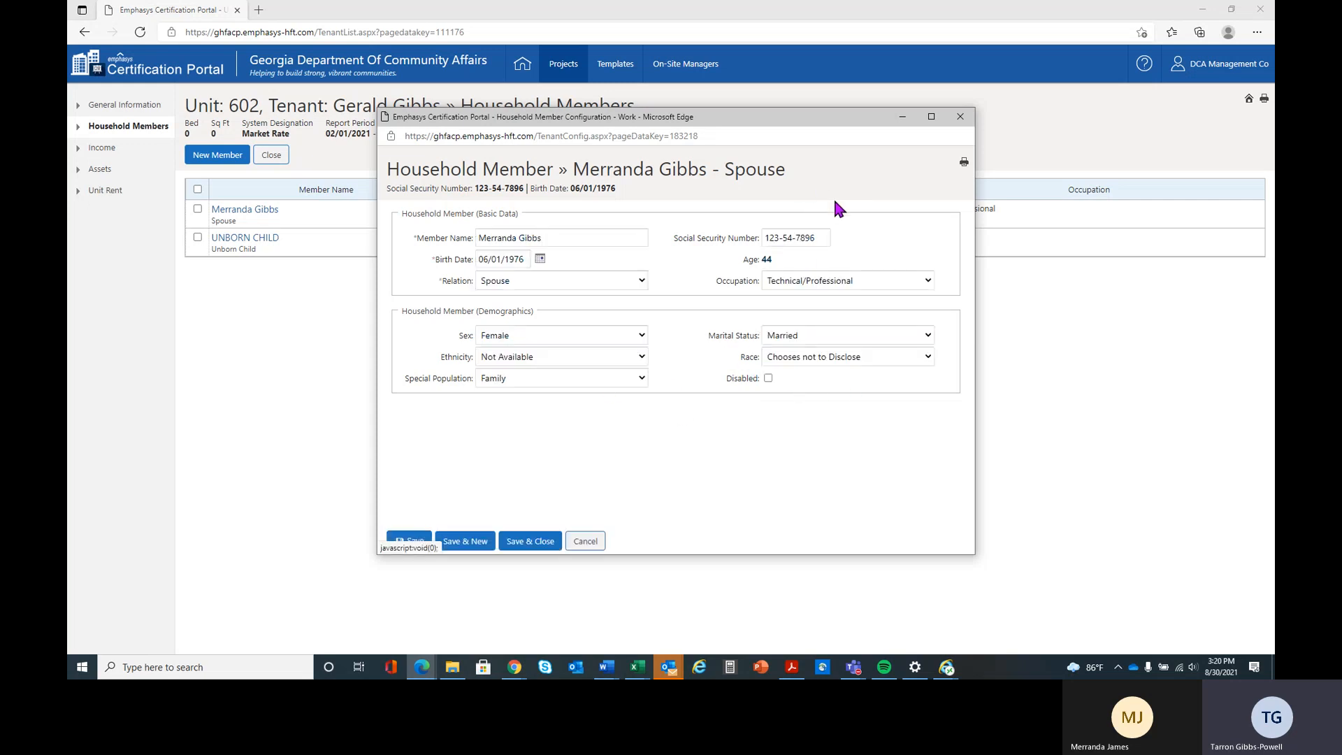
left_click(918, 334)
left_click(868, 364)
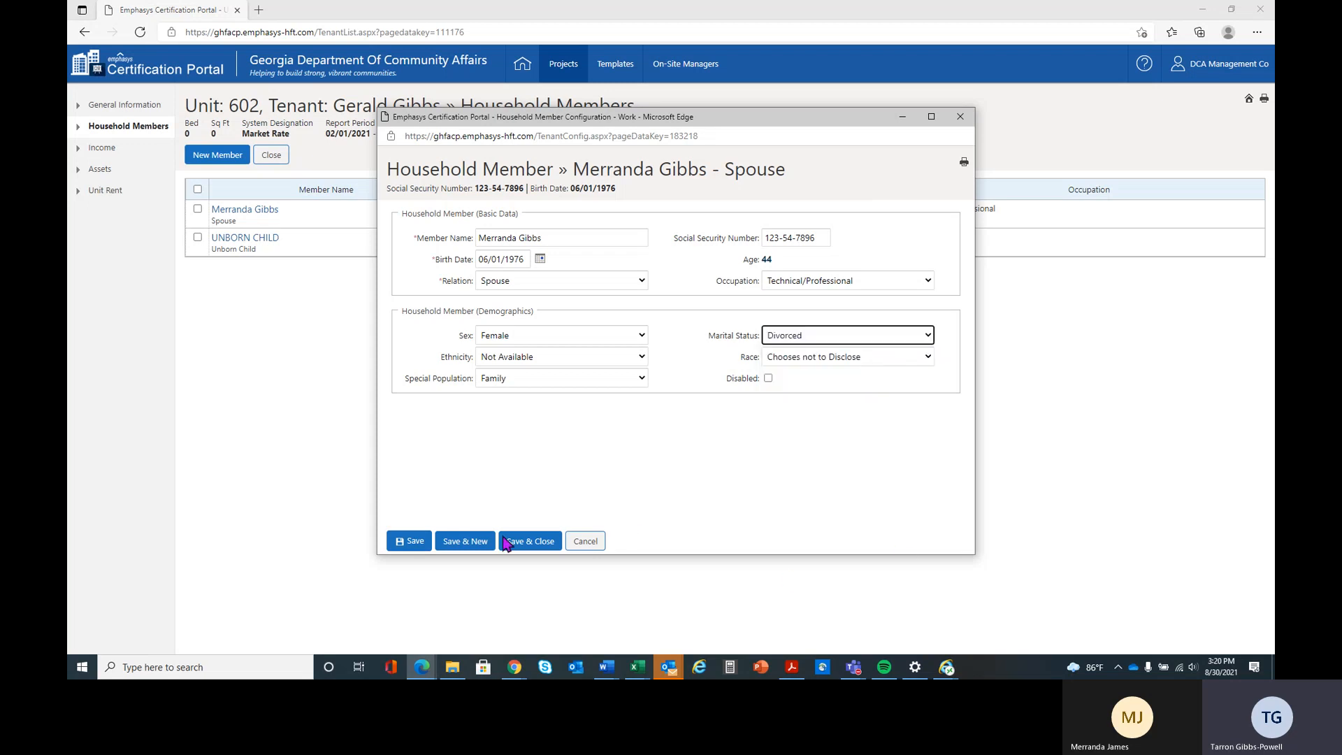
left_click(399, 544)
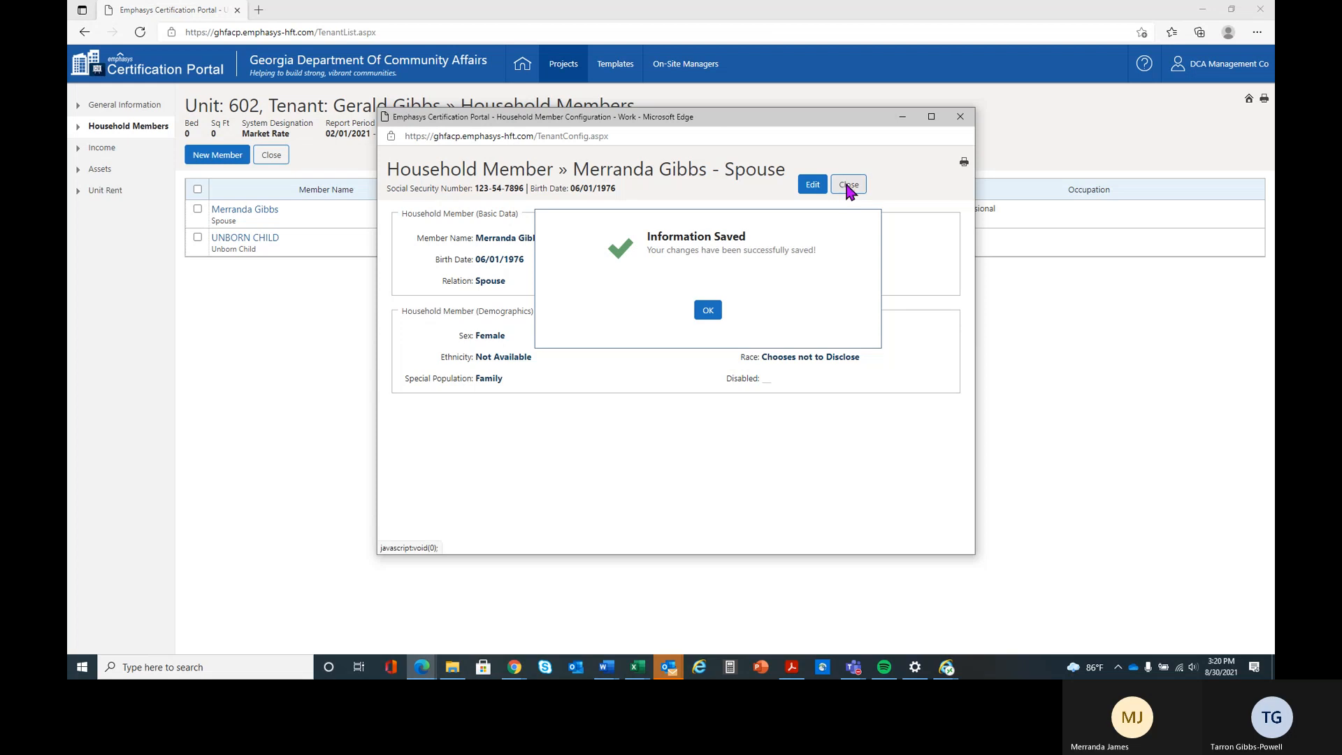
left_click(843, 188)
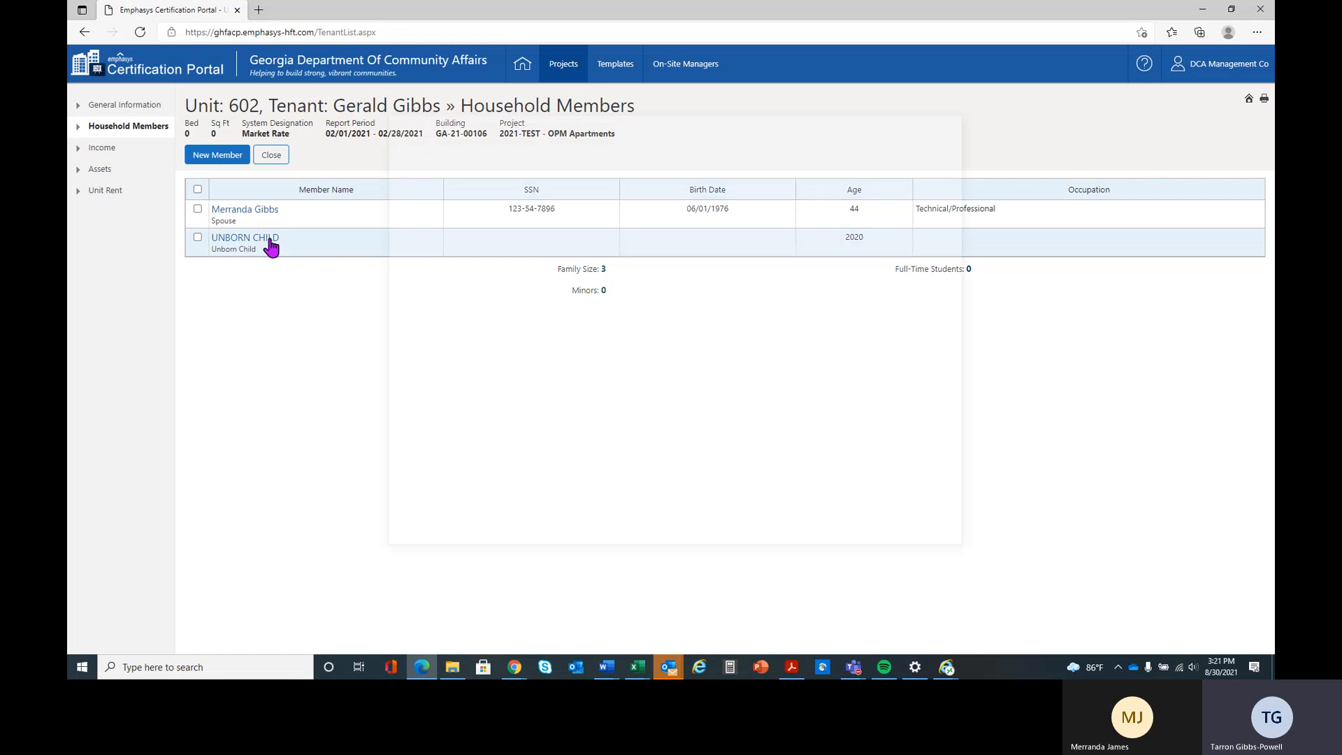
- Edit the unborn child's household member record and change the relation to Child/Stepchild
left_click(270, 239)
left_click(864, 181)
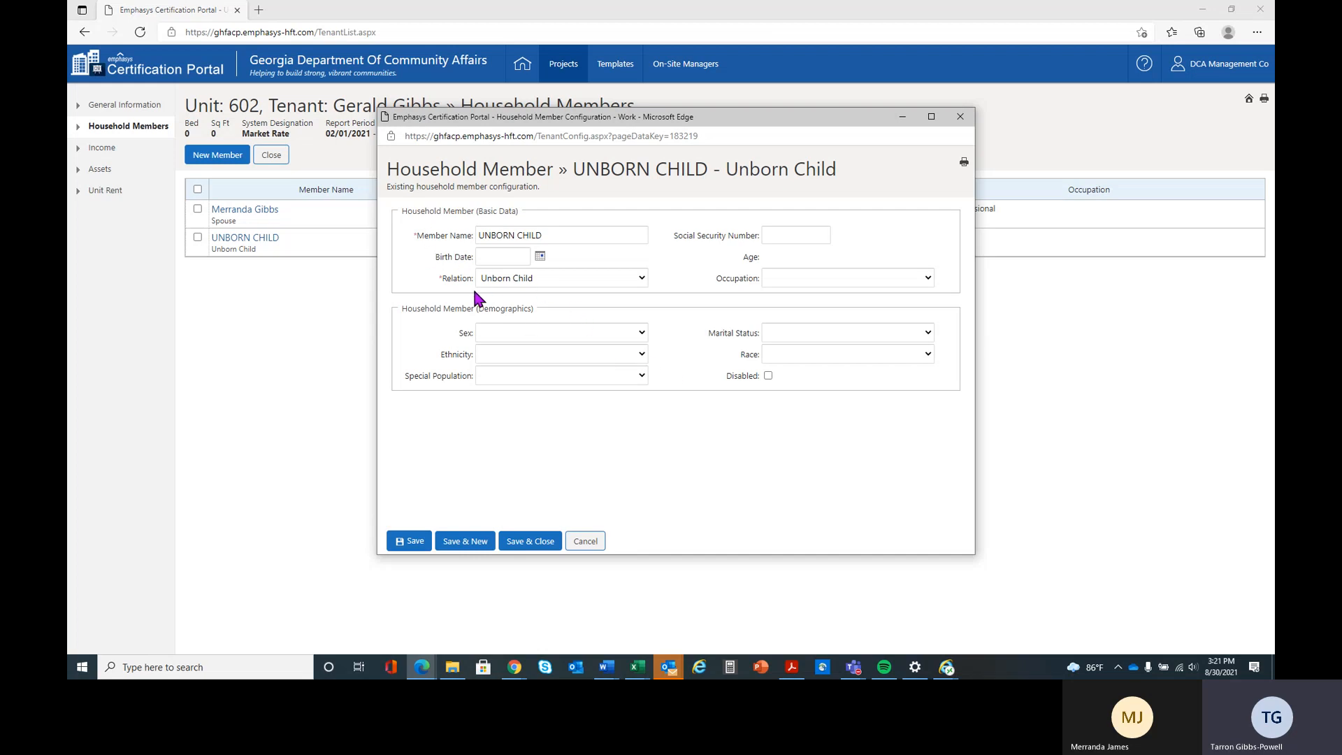
left_click(643, 277)
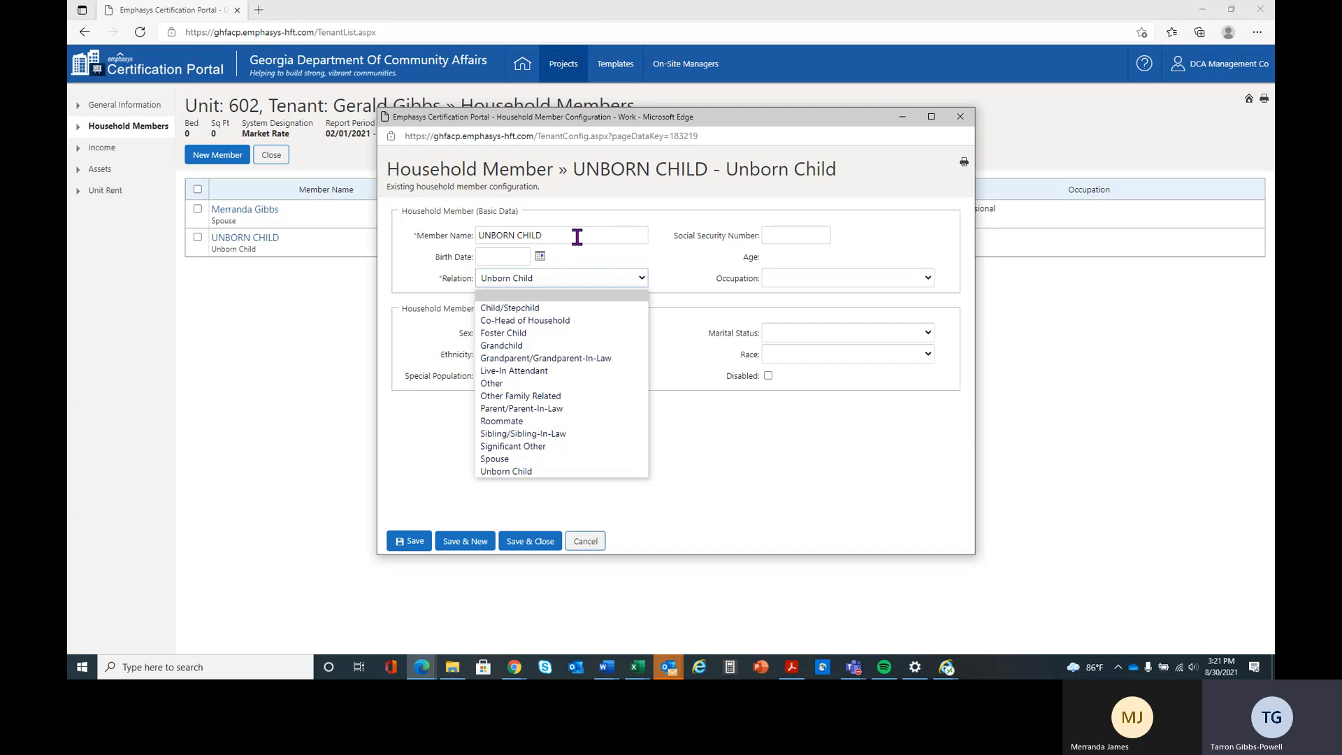
left_click(566, 309)
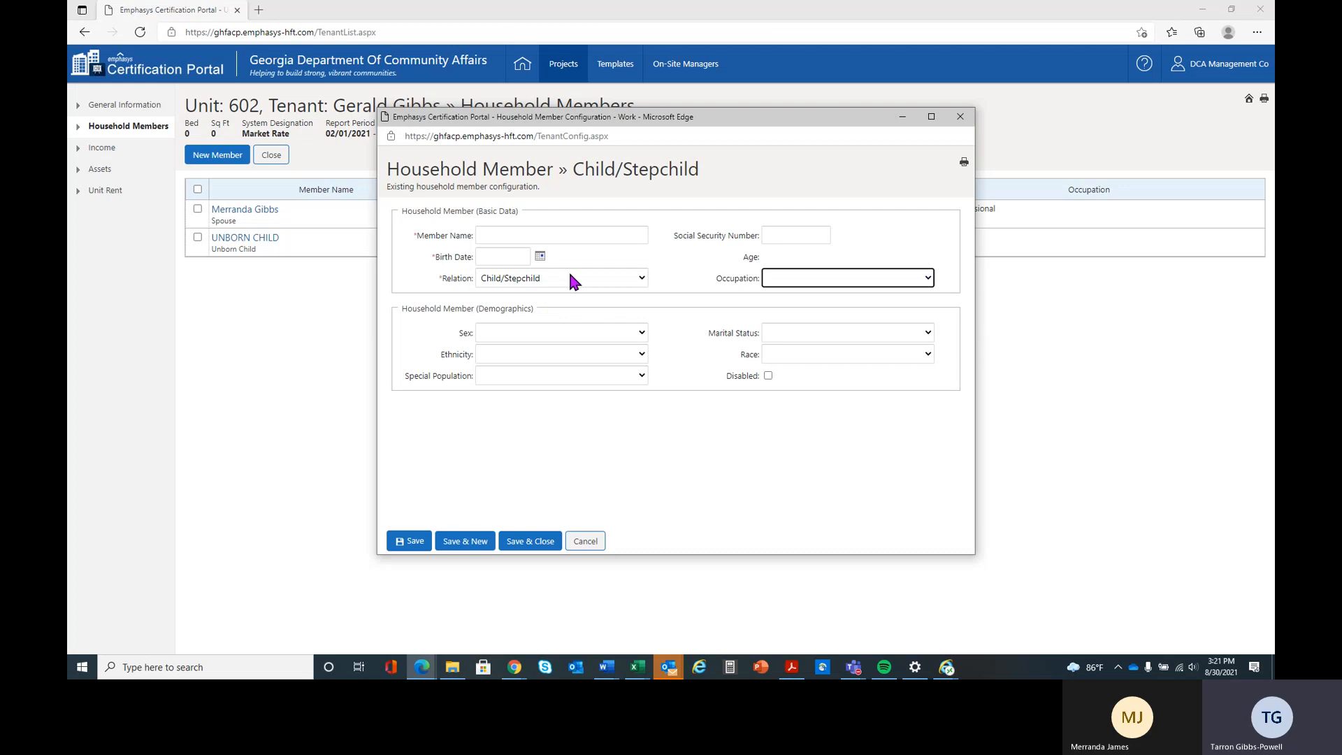
- Enter the child's full name and date of birth in the household member's basic data
left_click(549, 234)
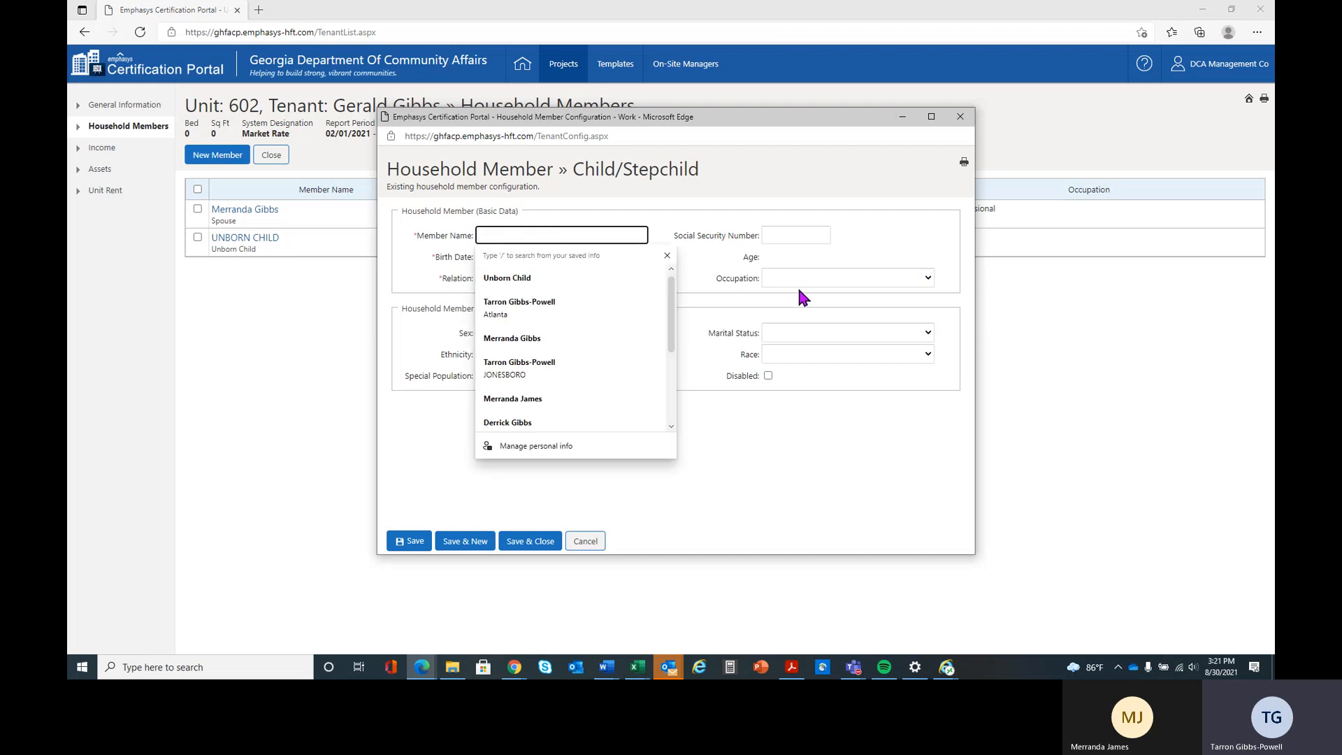
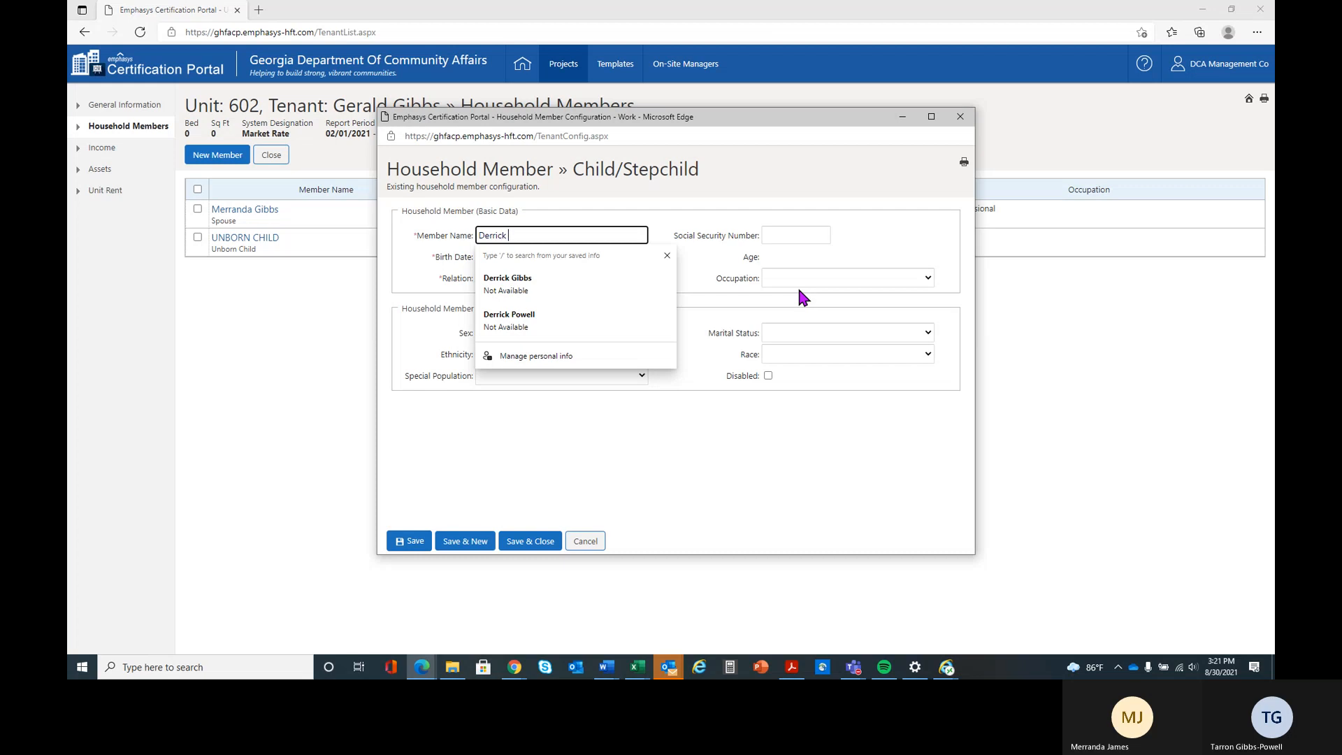
key("Tab")
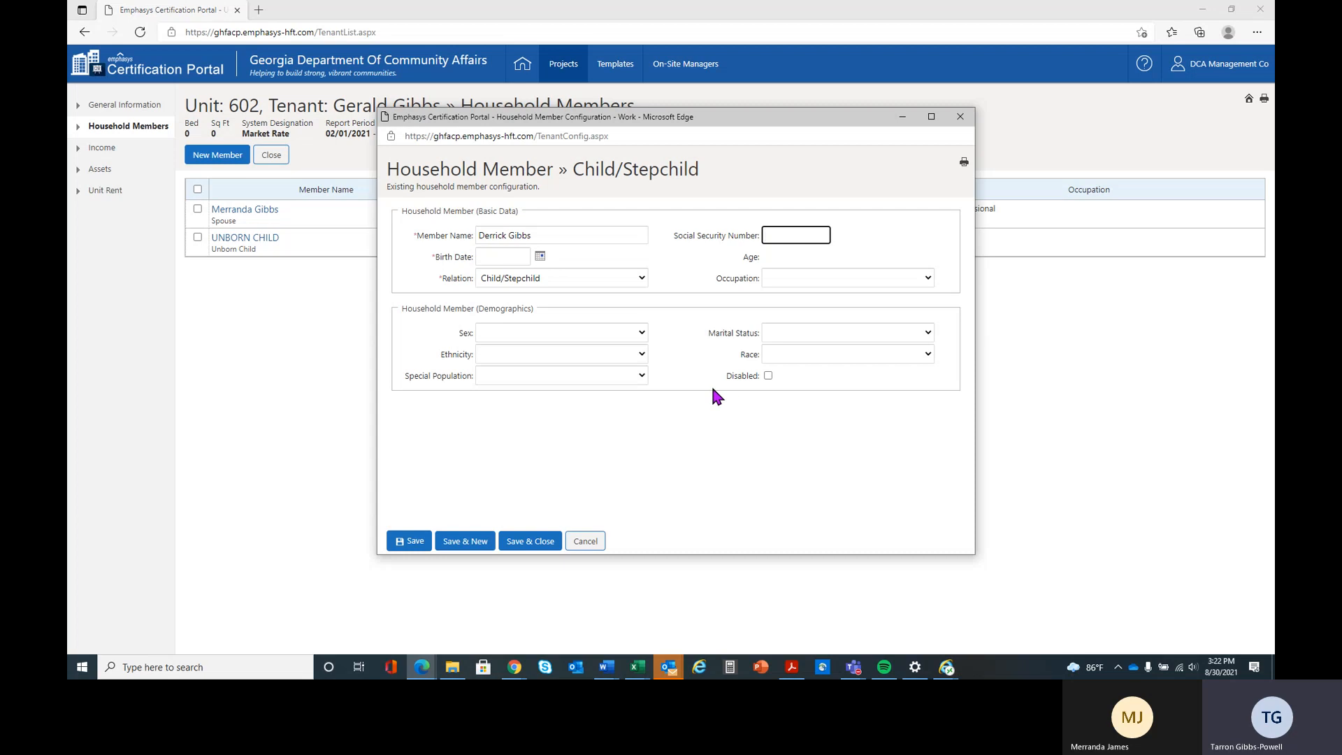
left_click(501, 254)
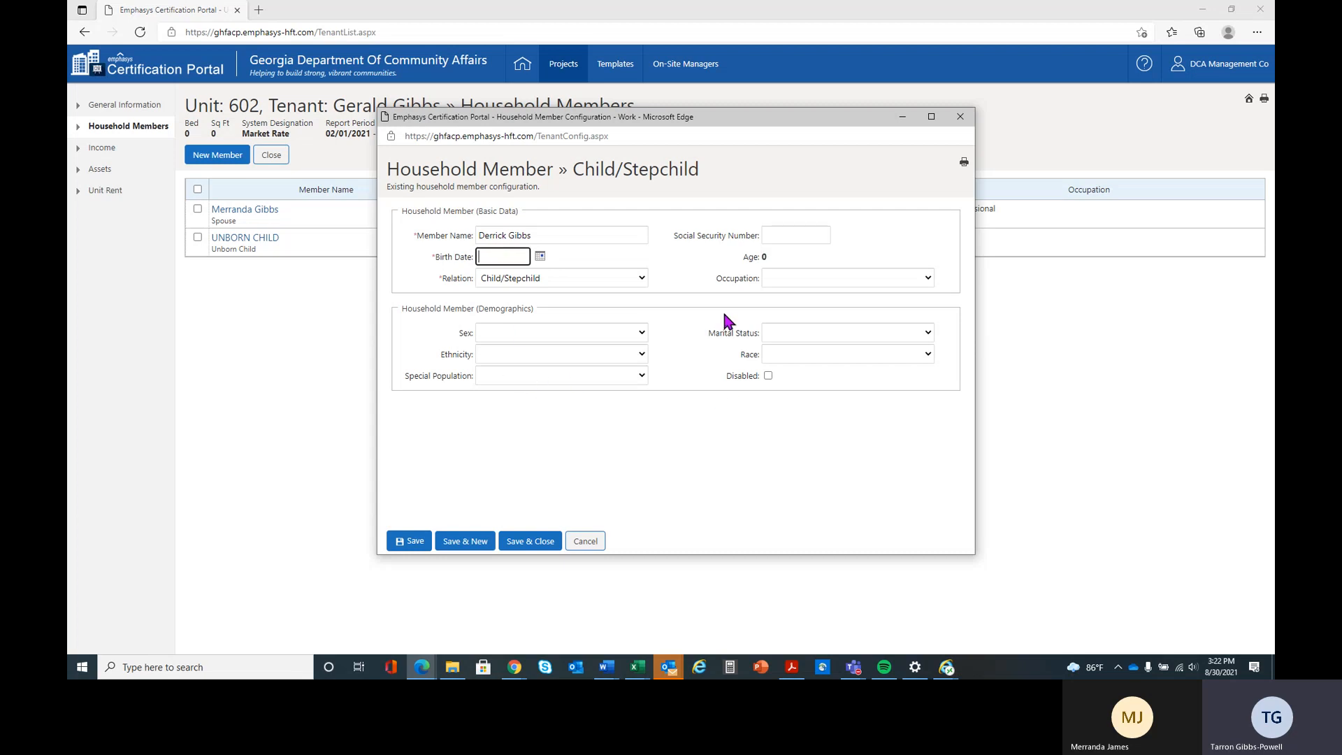
type("02")
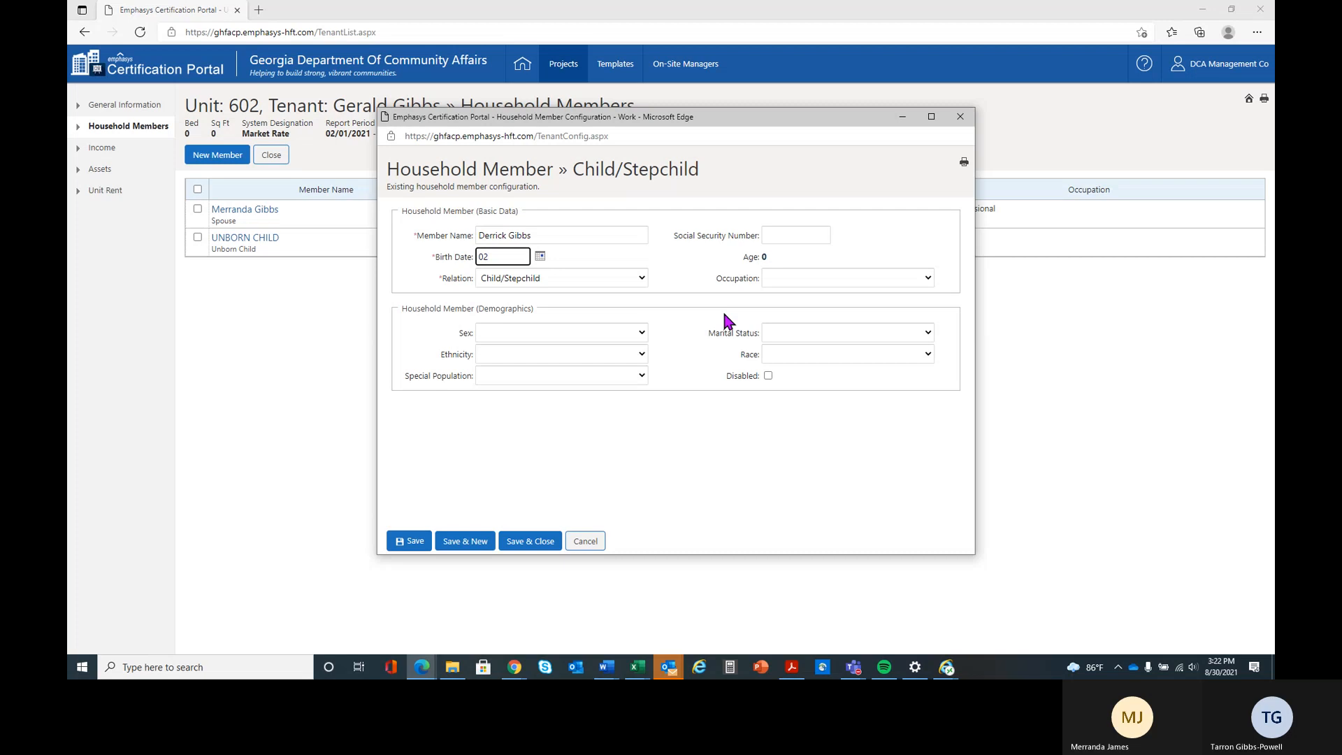
type("/01/2021")
key("Tab")
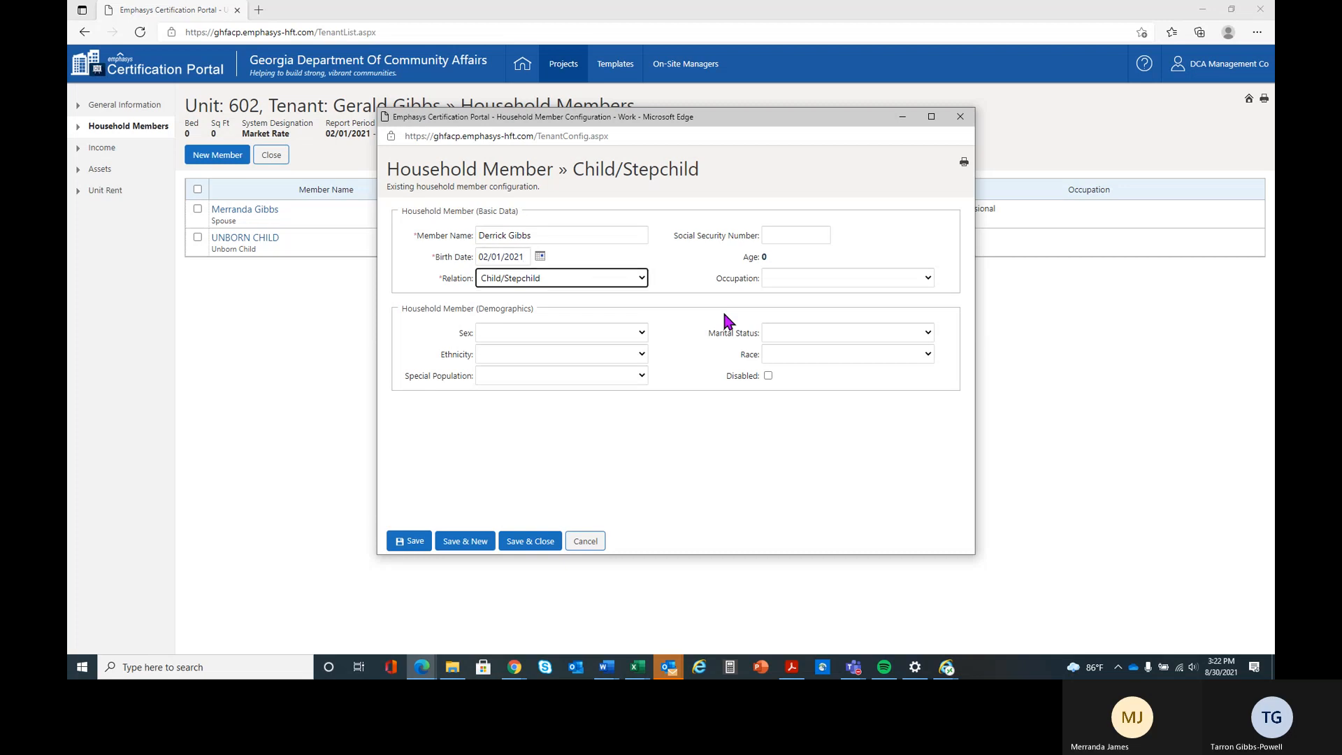
- Set the child's sex to Male, then save and close the household member record
left_click(560, 332)
left_click(562, 376)
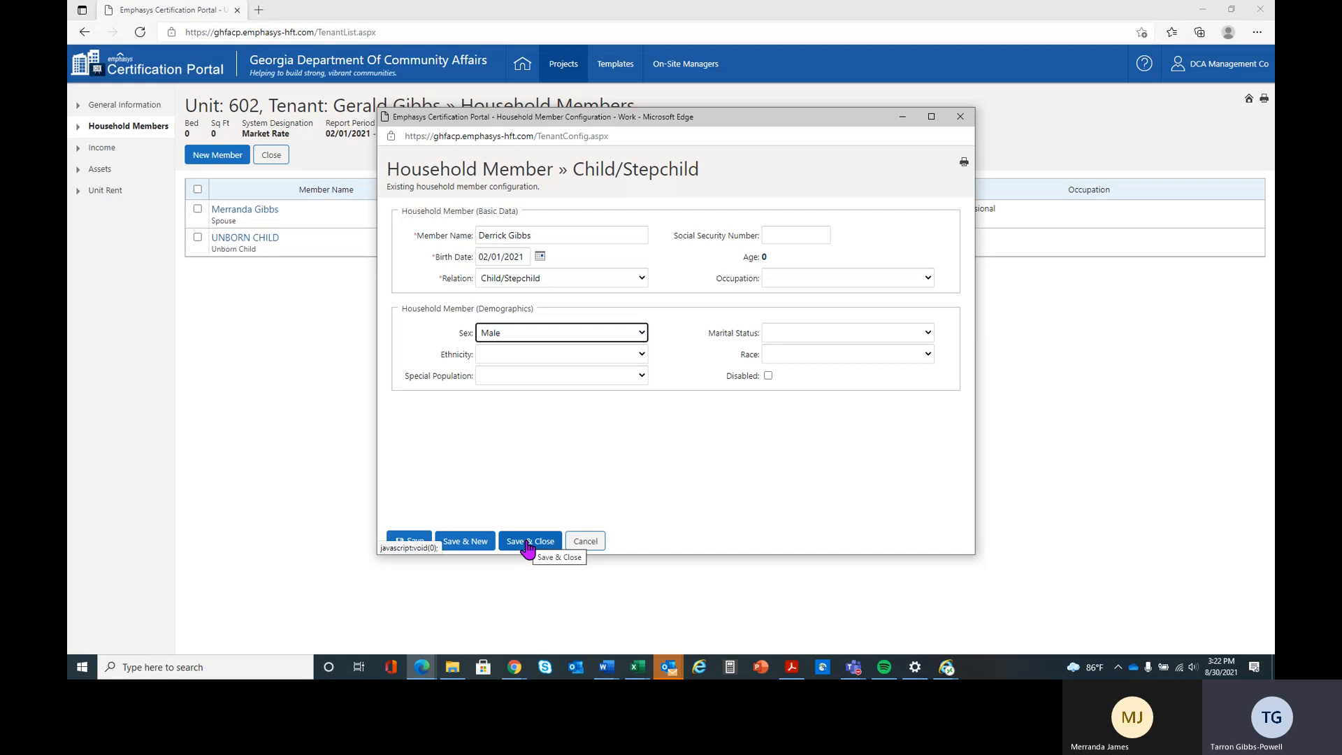
left_click(409, 542)
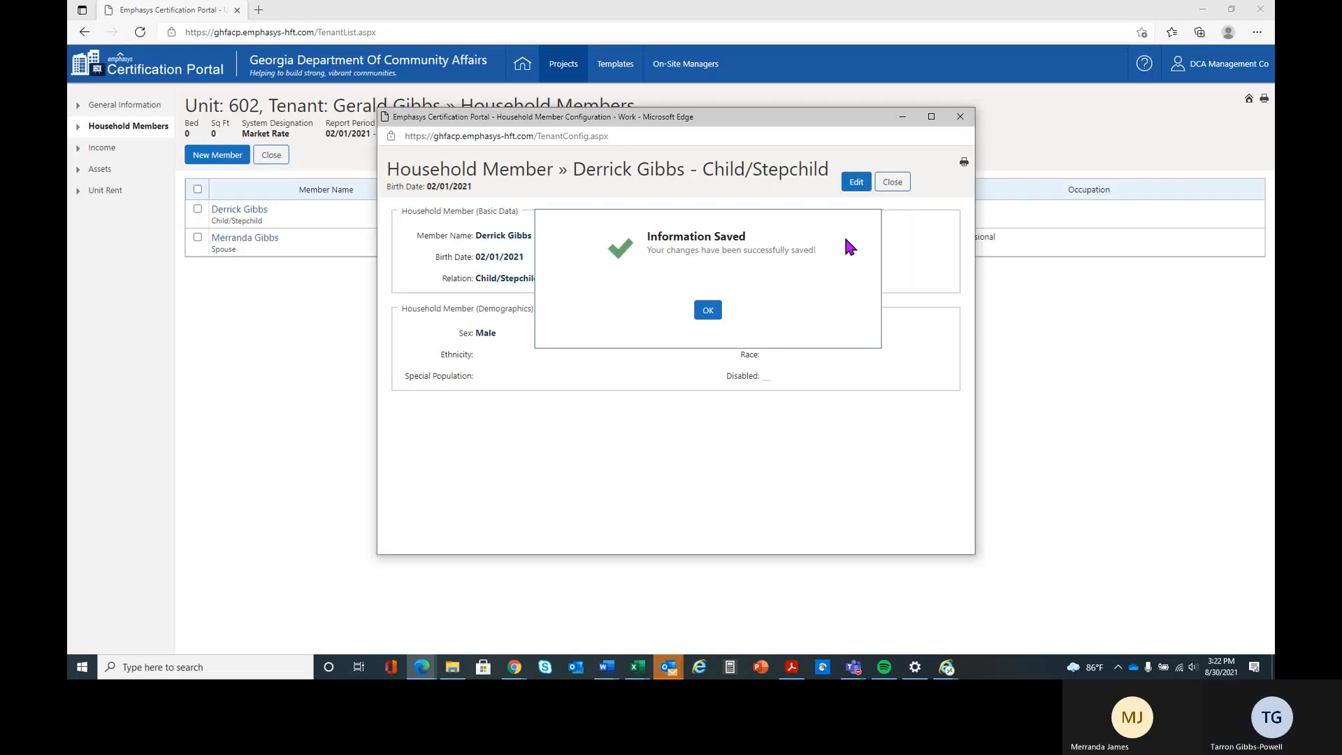
left_click(892, 182)
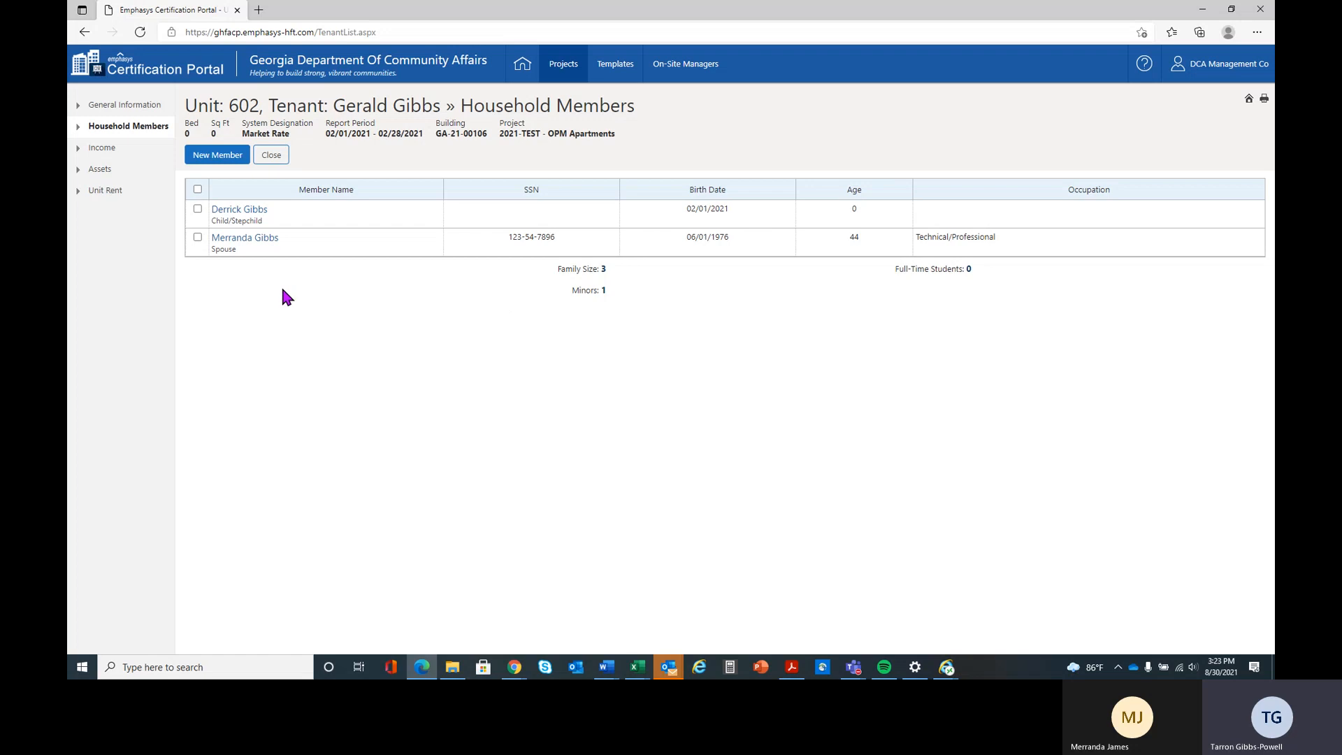
- View the blank form for adding a new household member and leave it without saving
left_click(222, 157)
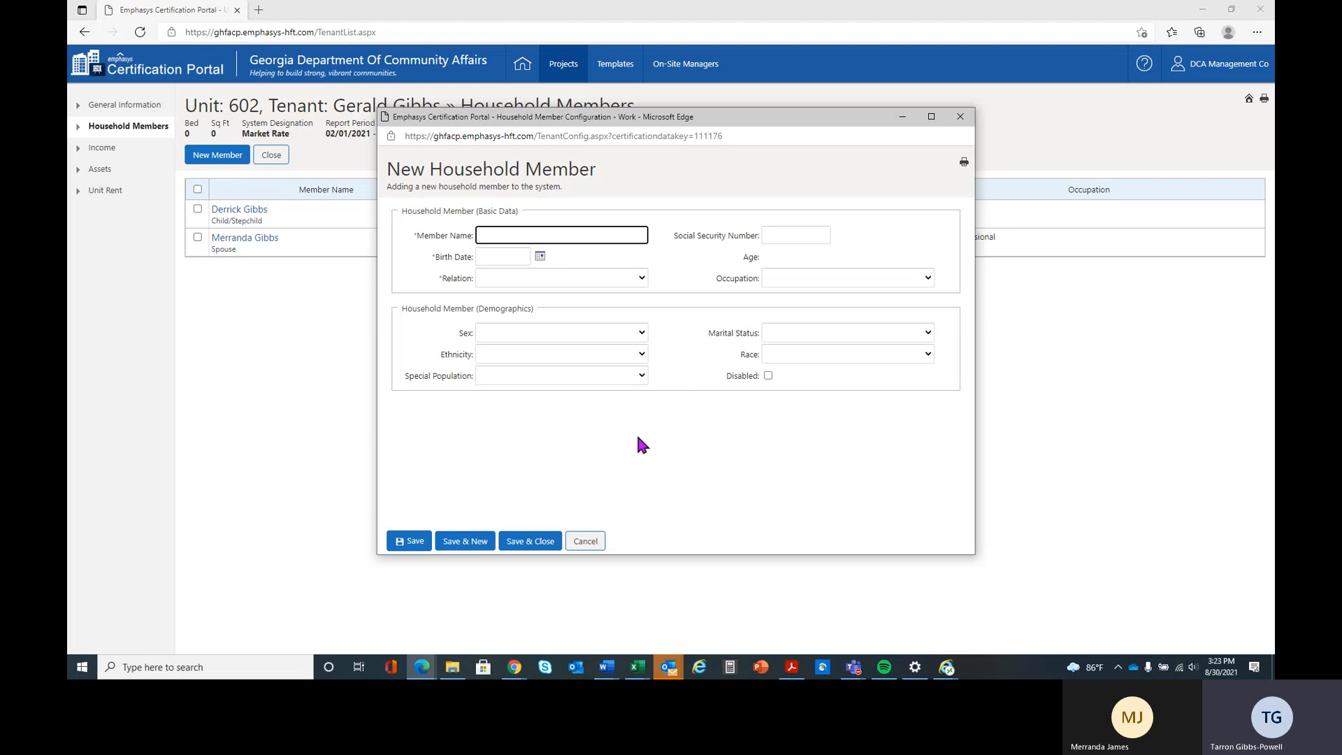
left_click(579, 538)
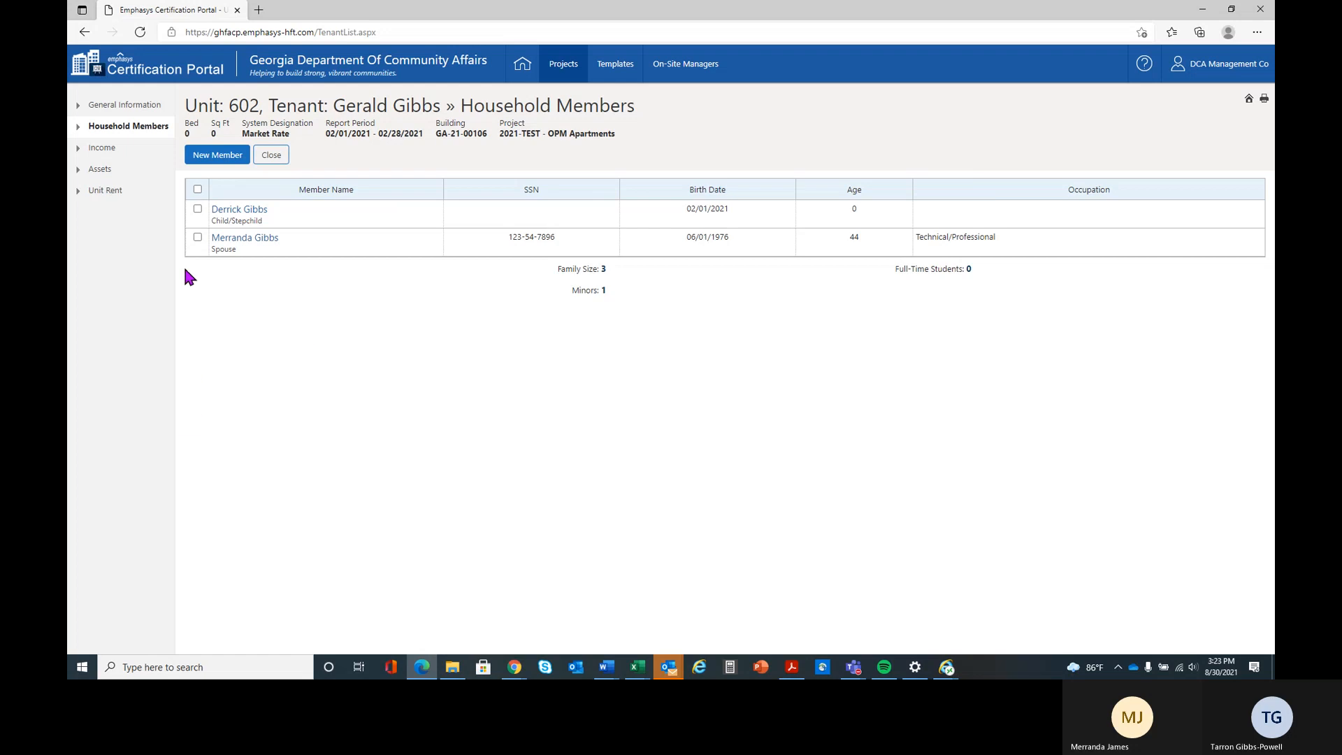
- Try to delete both the child and the spouse from unit 602's household members
left_click(197, 208)
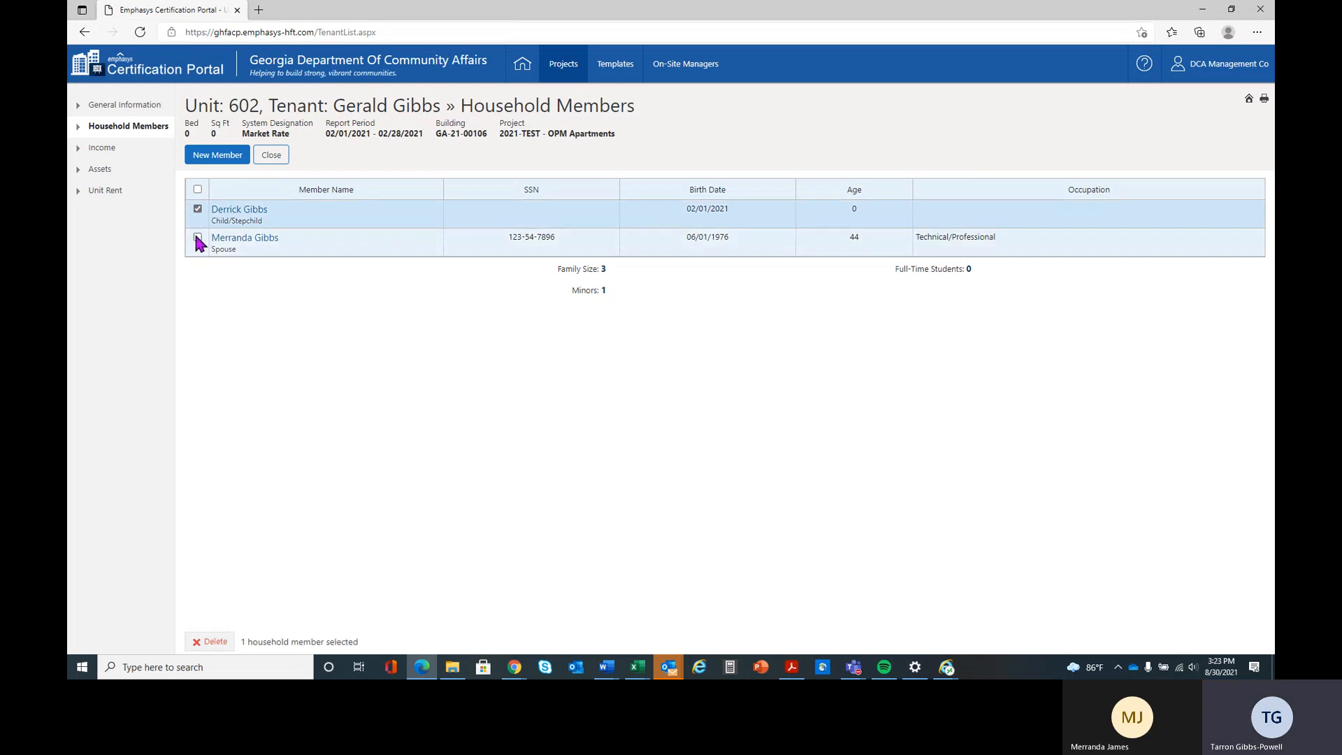
left_click(197, 237)
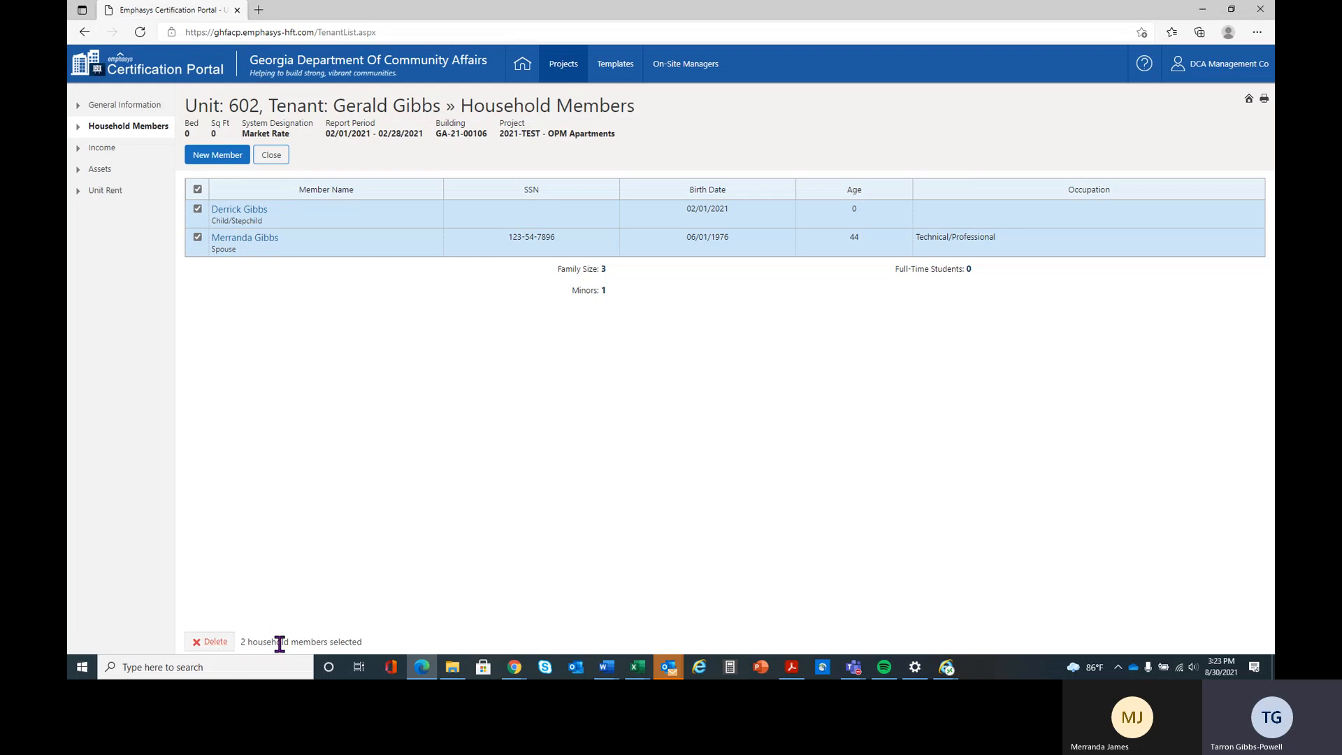
left_click(210, 648)
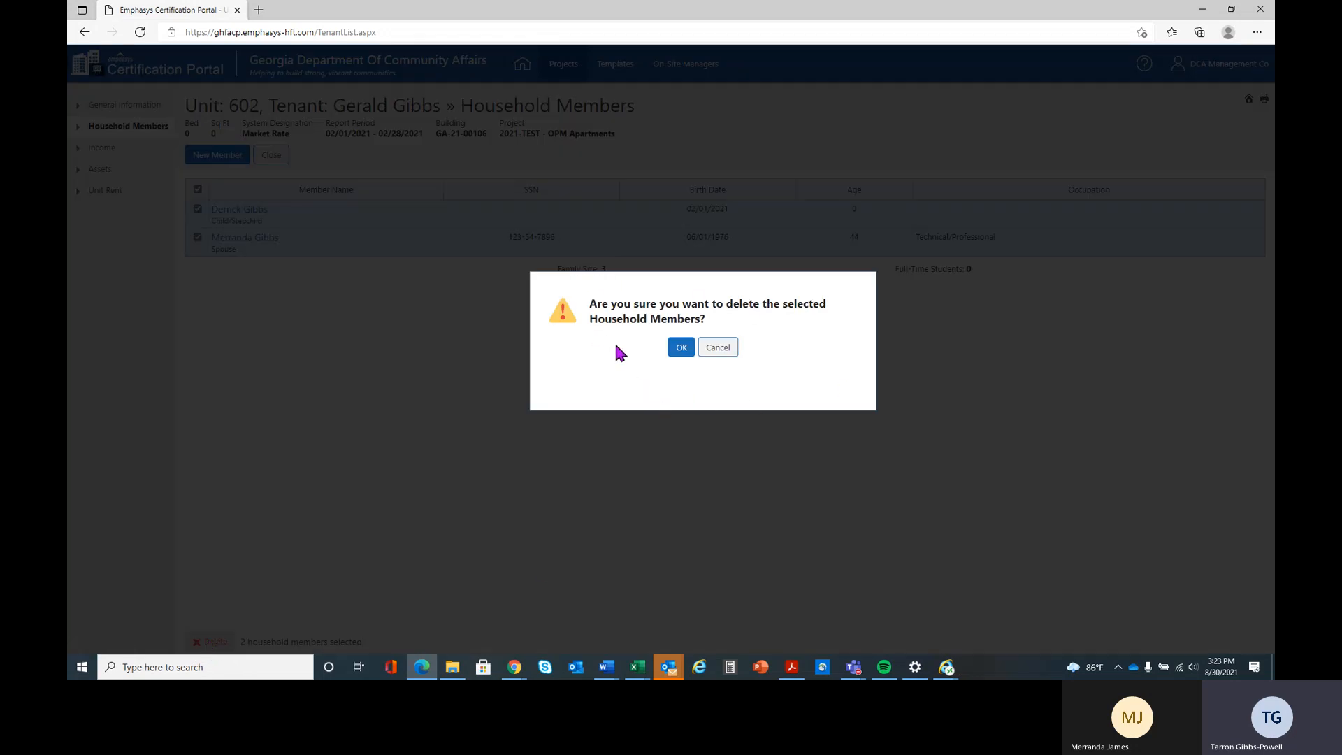
left_click(680, 349)
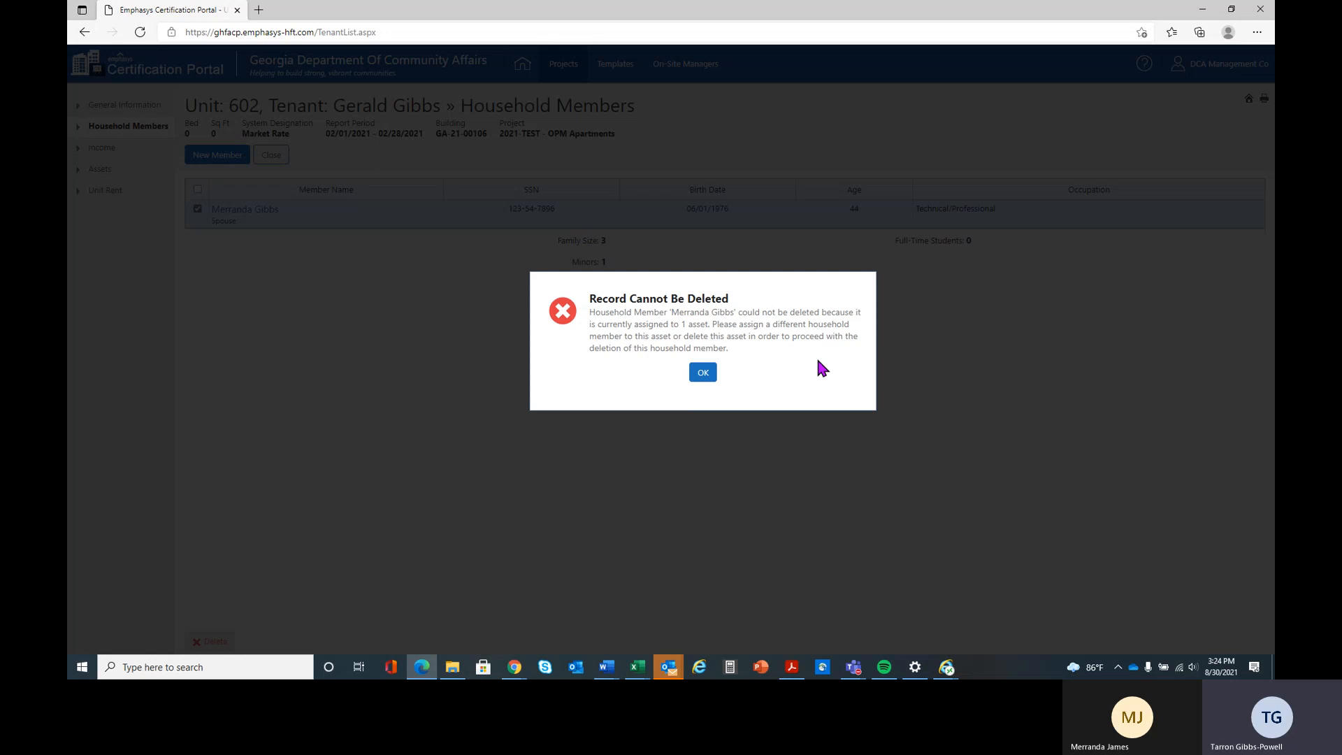
left_click(703, 373)
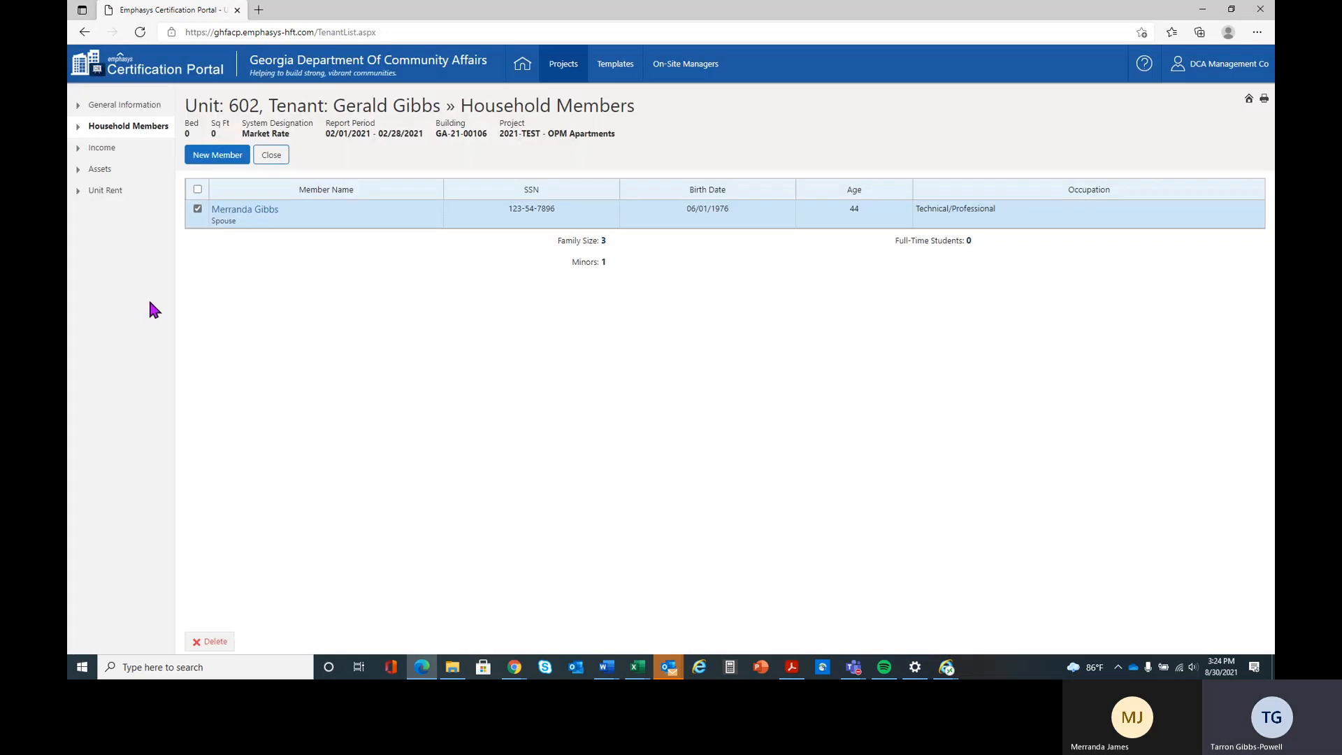
- Delete the spouse's Cash/Checking Account record from the tenant's assets
left_click(110, 174)
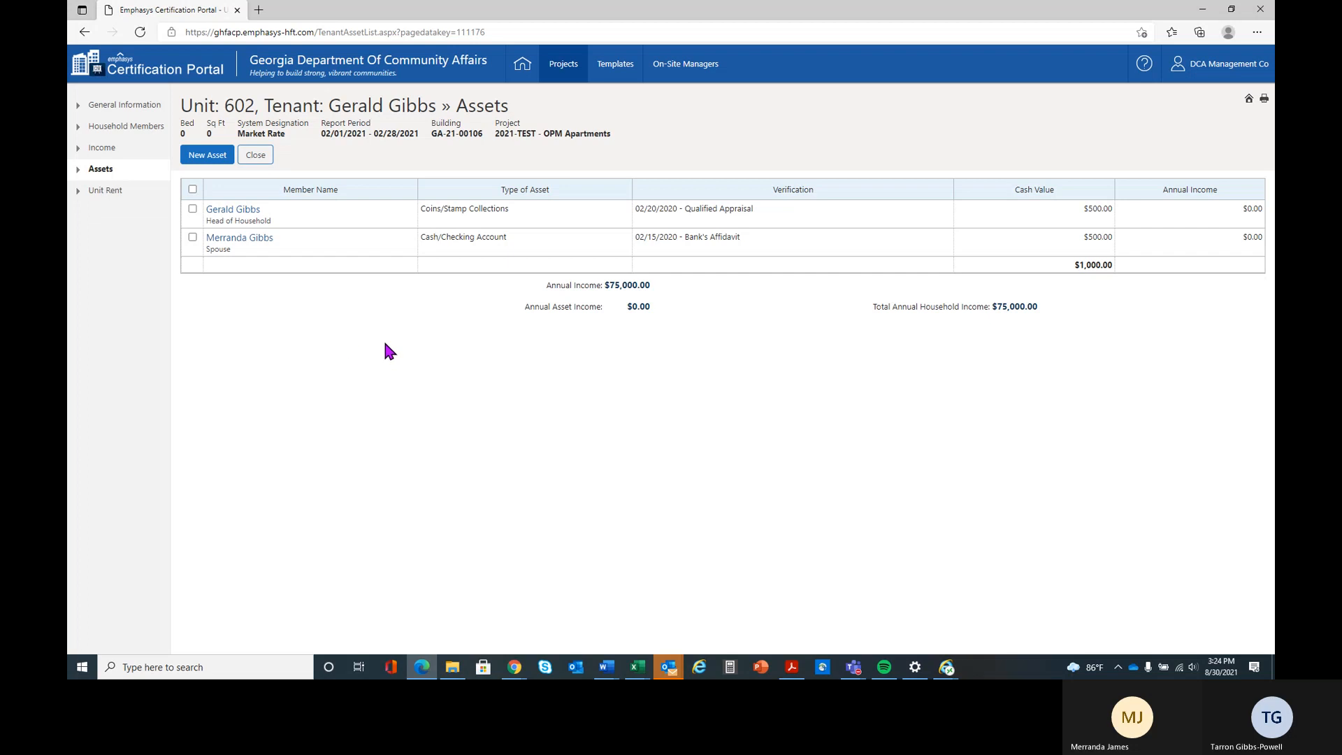
left_click(192, 237)
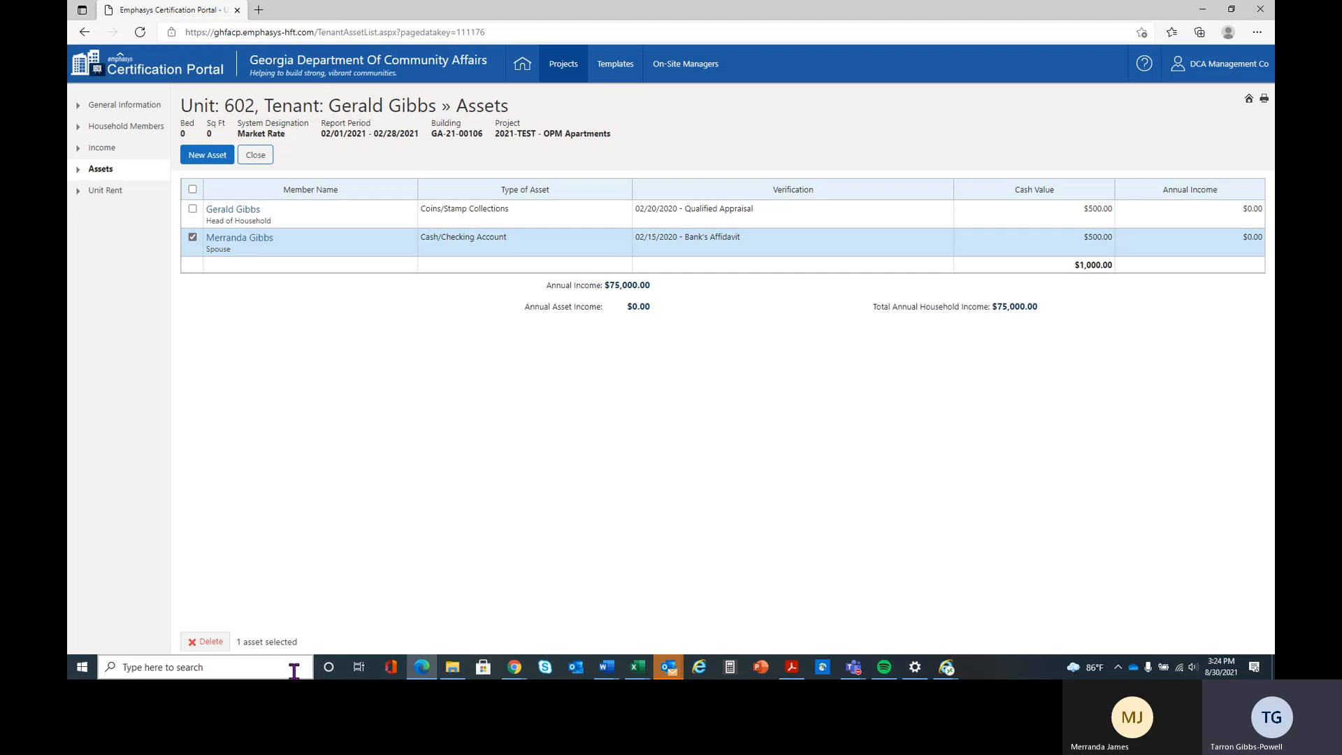
left_click(203, 643)
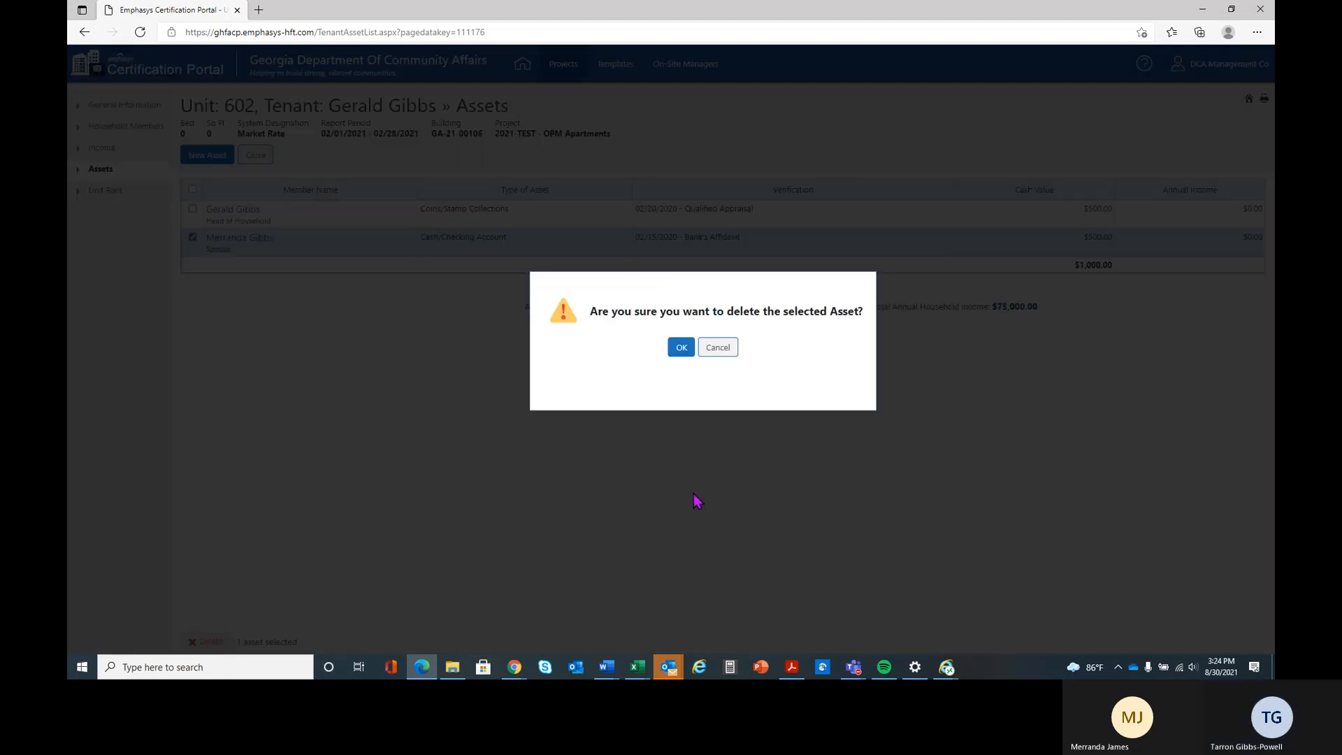
left_click(680, 350)
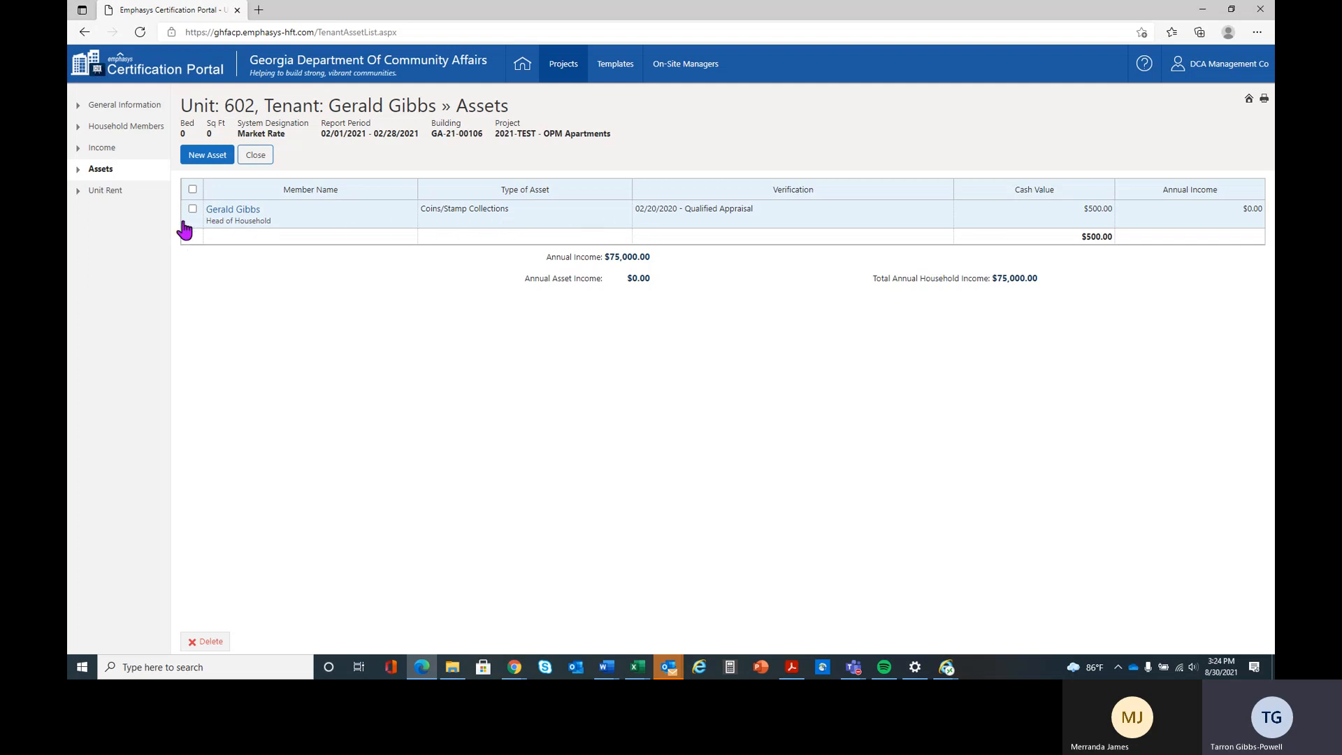
- Try to delete the spouse's record from the household members
left_click(114, 129)
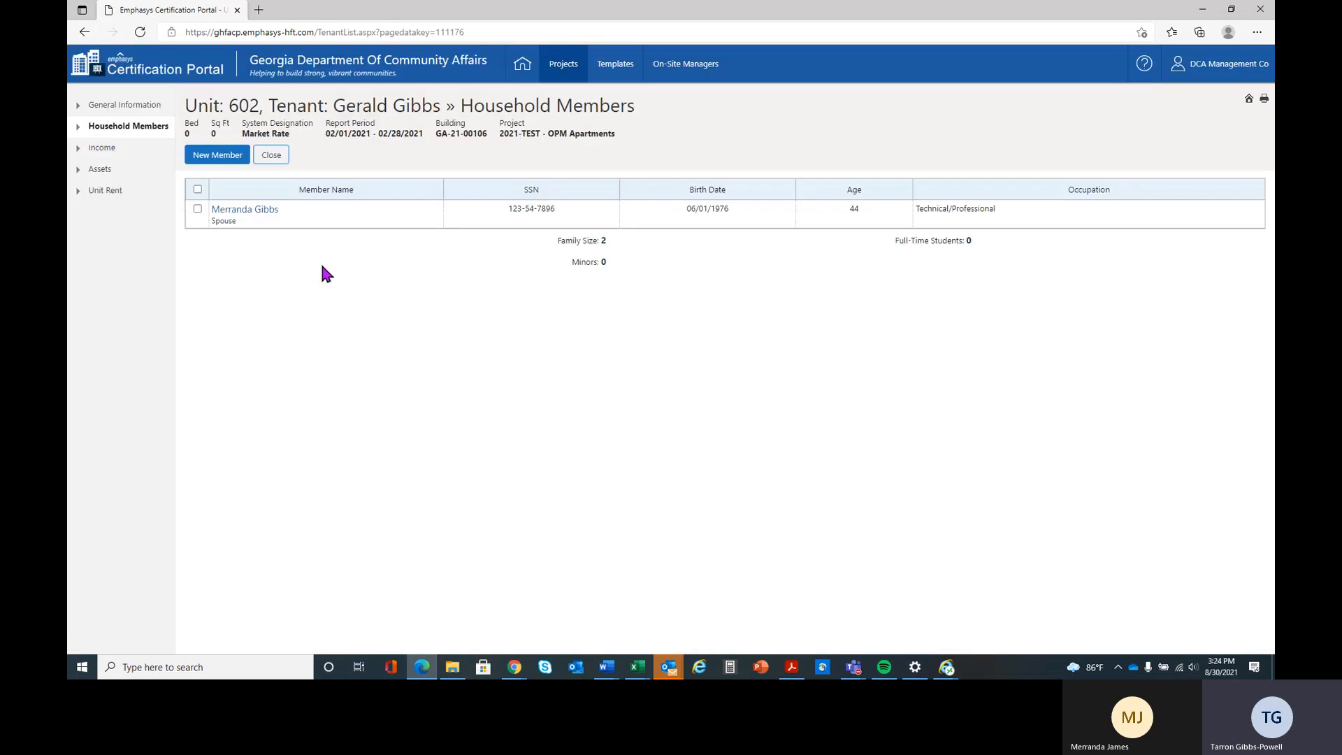
left_click(197, 208)
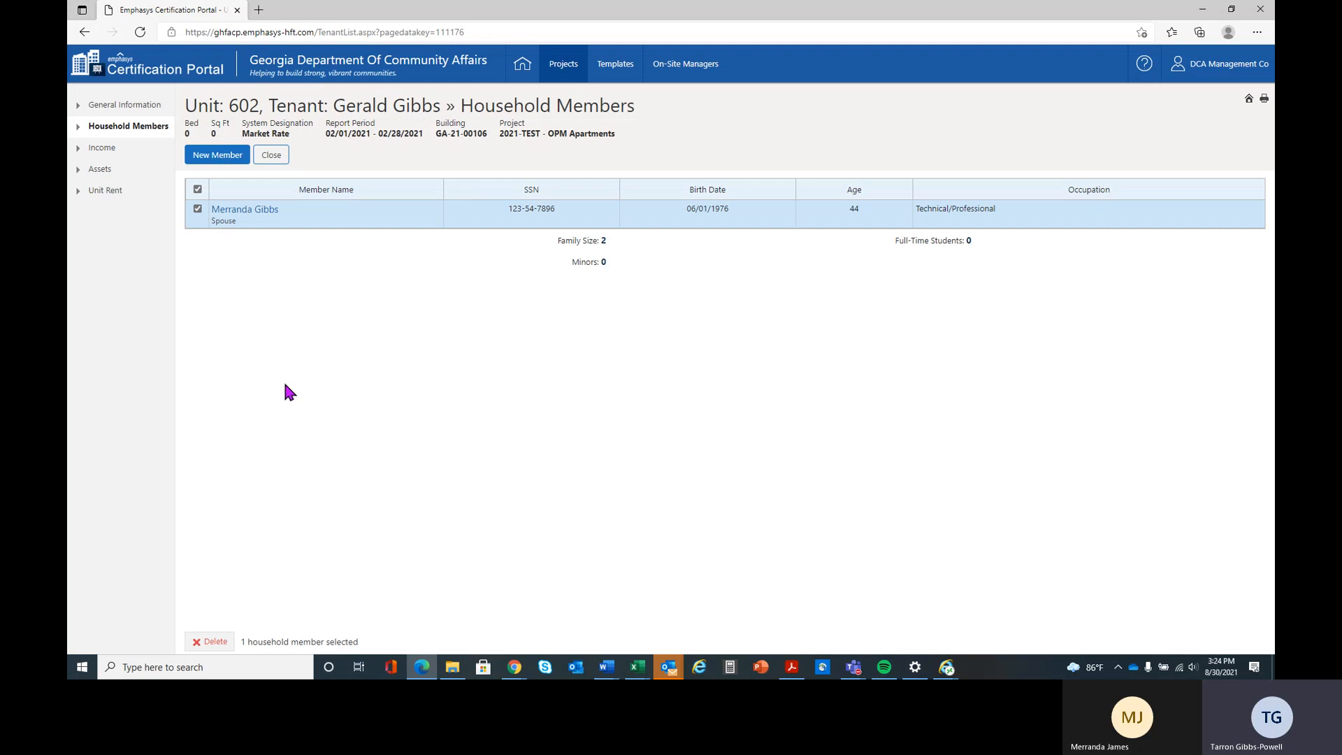
left_click(216, 646)
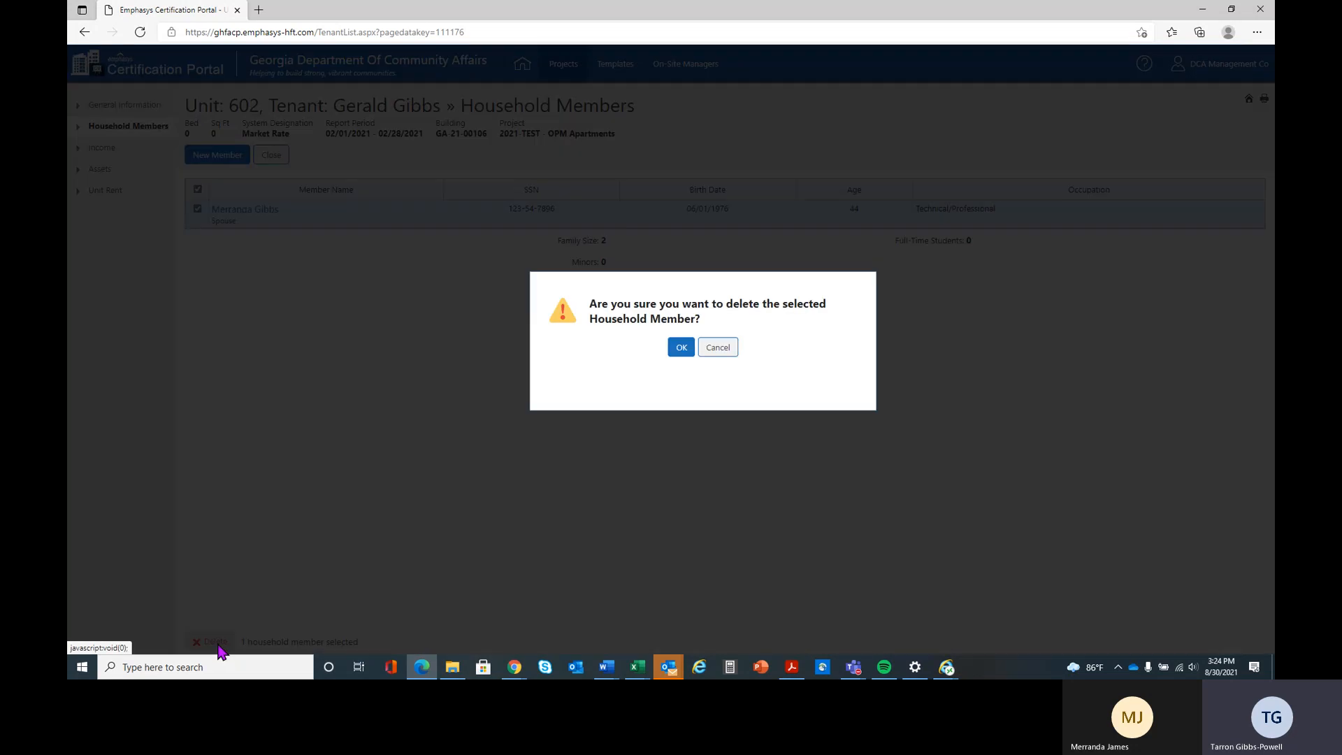
left_click(688, 351)
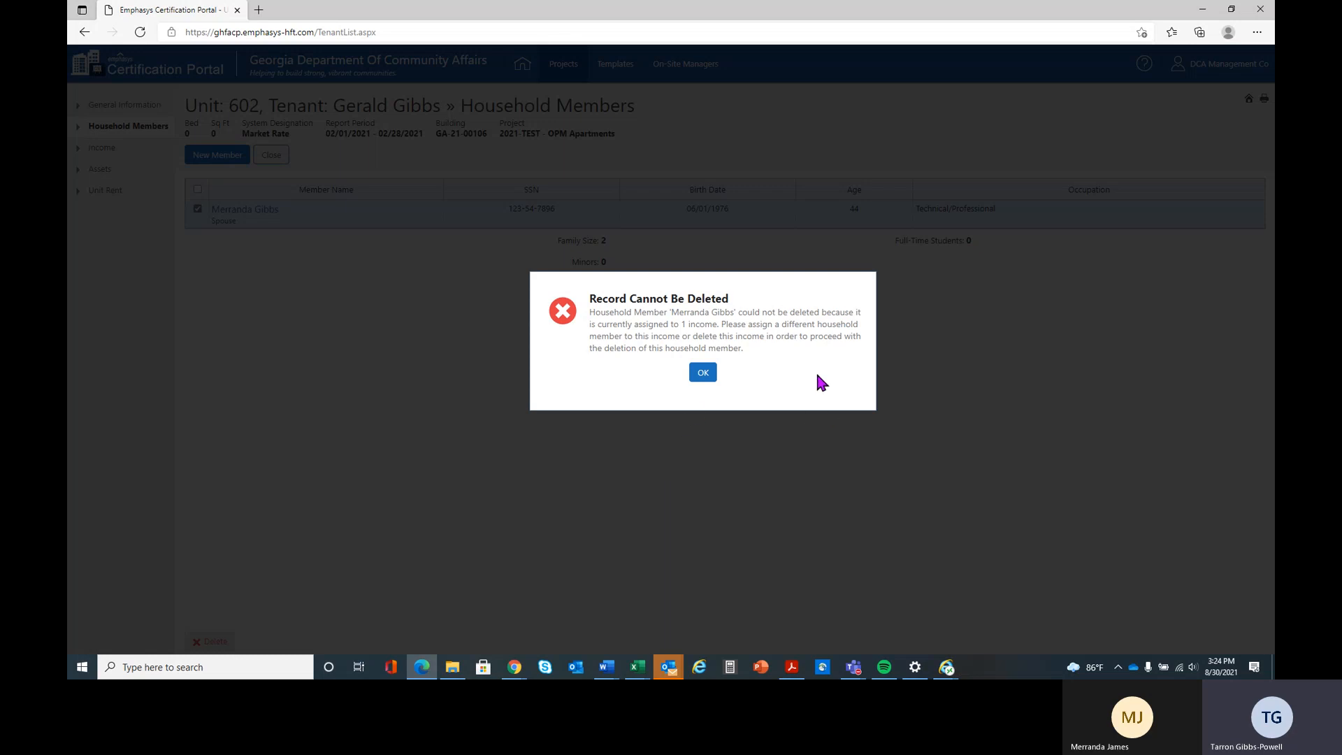
left_click(704, 374)
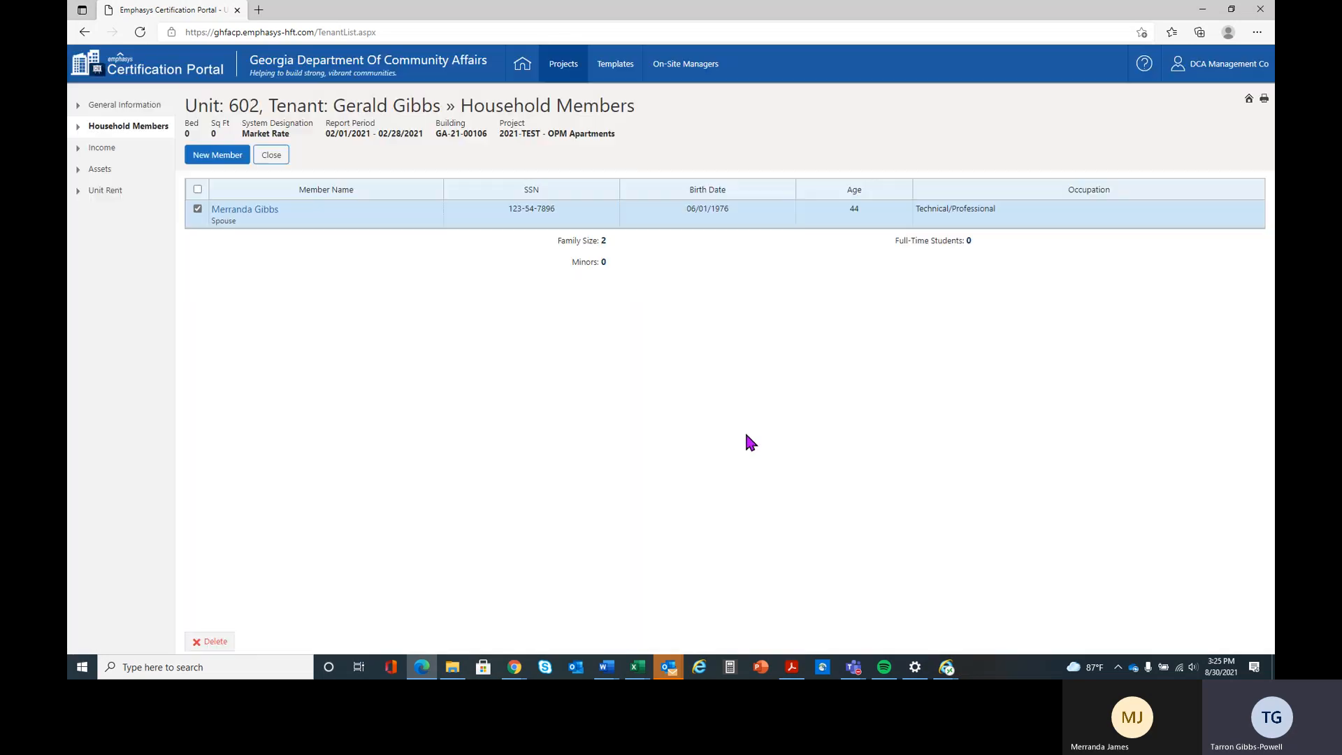
- Delete the spouse's Wages record from the tenant's income
left_click(112, 151)
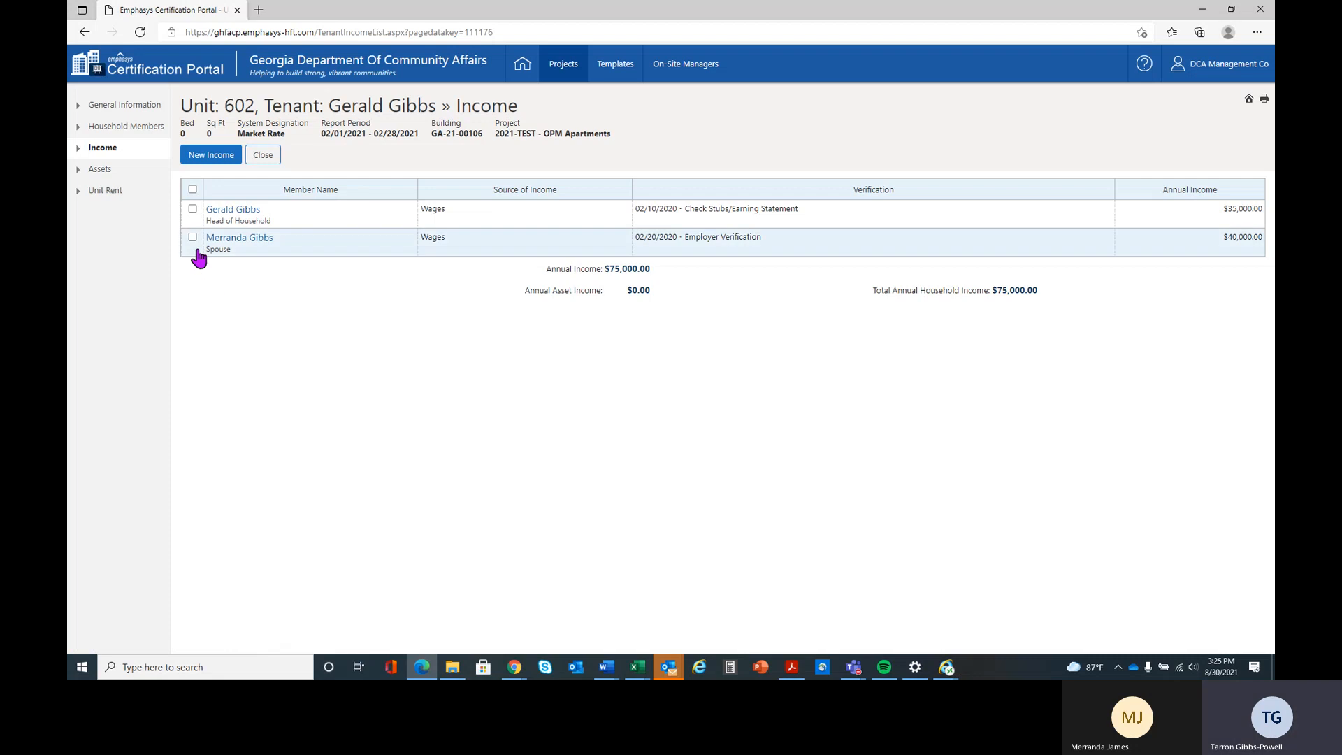
left_click(193, 237)
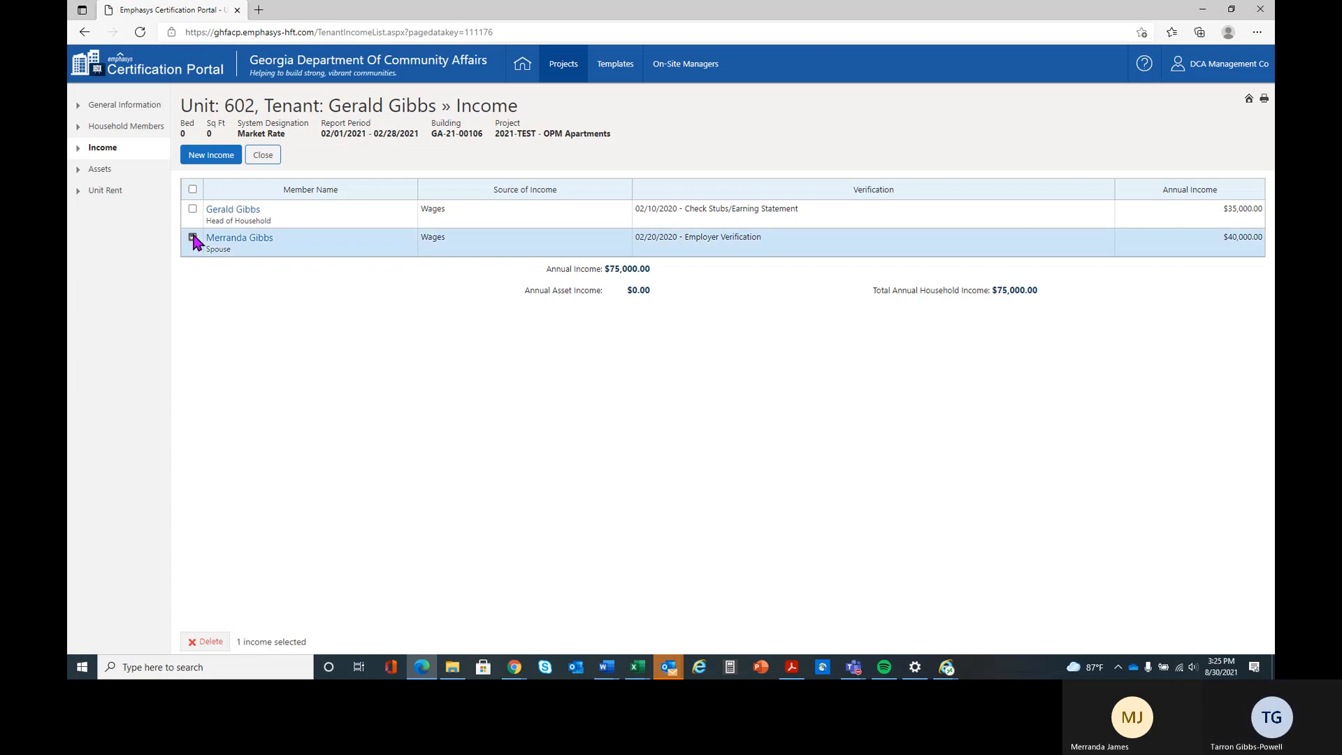
left_click(207, 643)
left_click(682, 350)
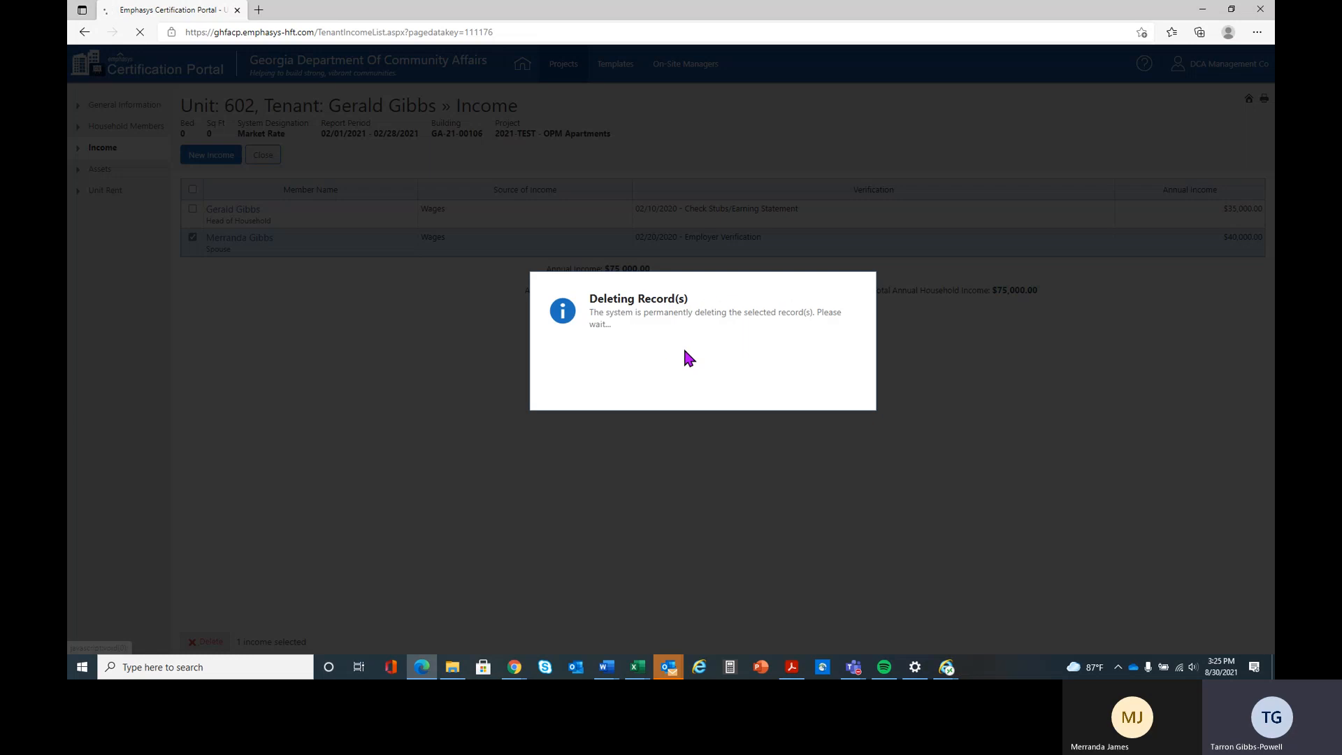
left_click(699, 214)
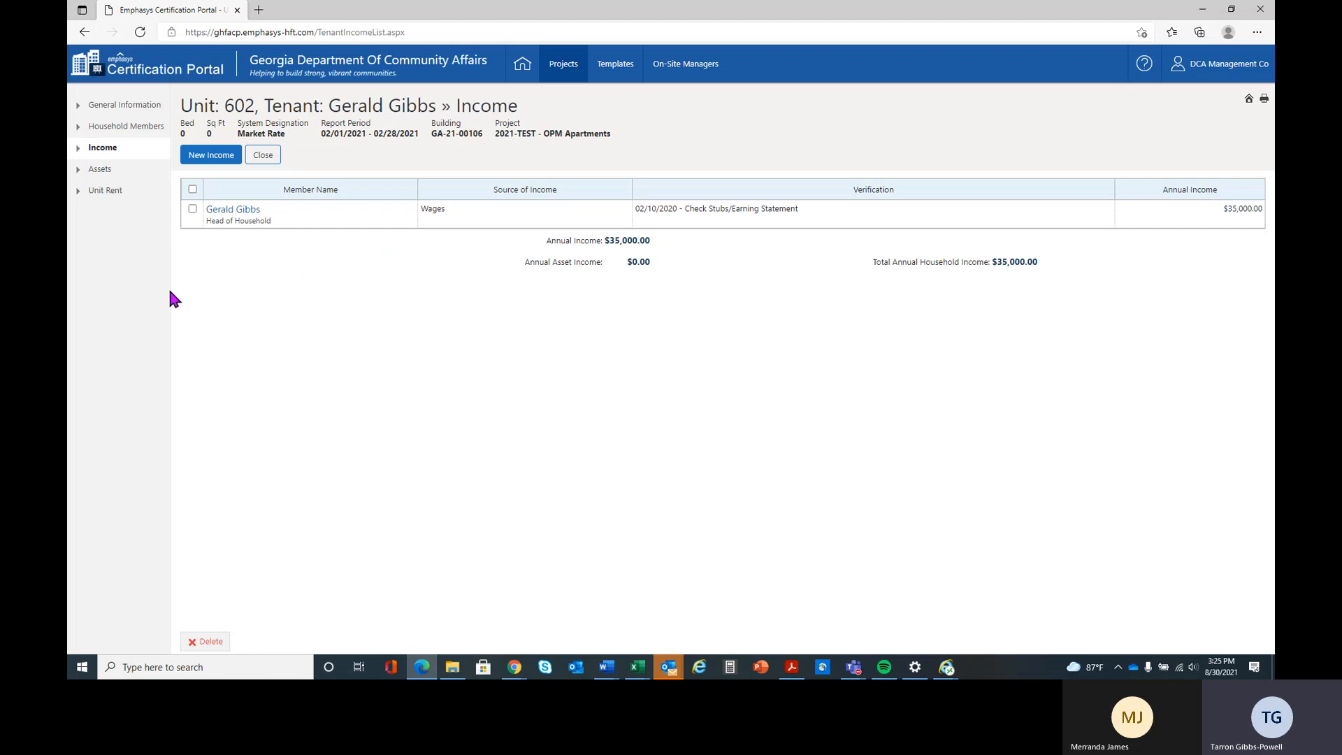
- Delete the spouse from the unit's household members
left_click(135, 127)
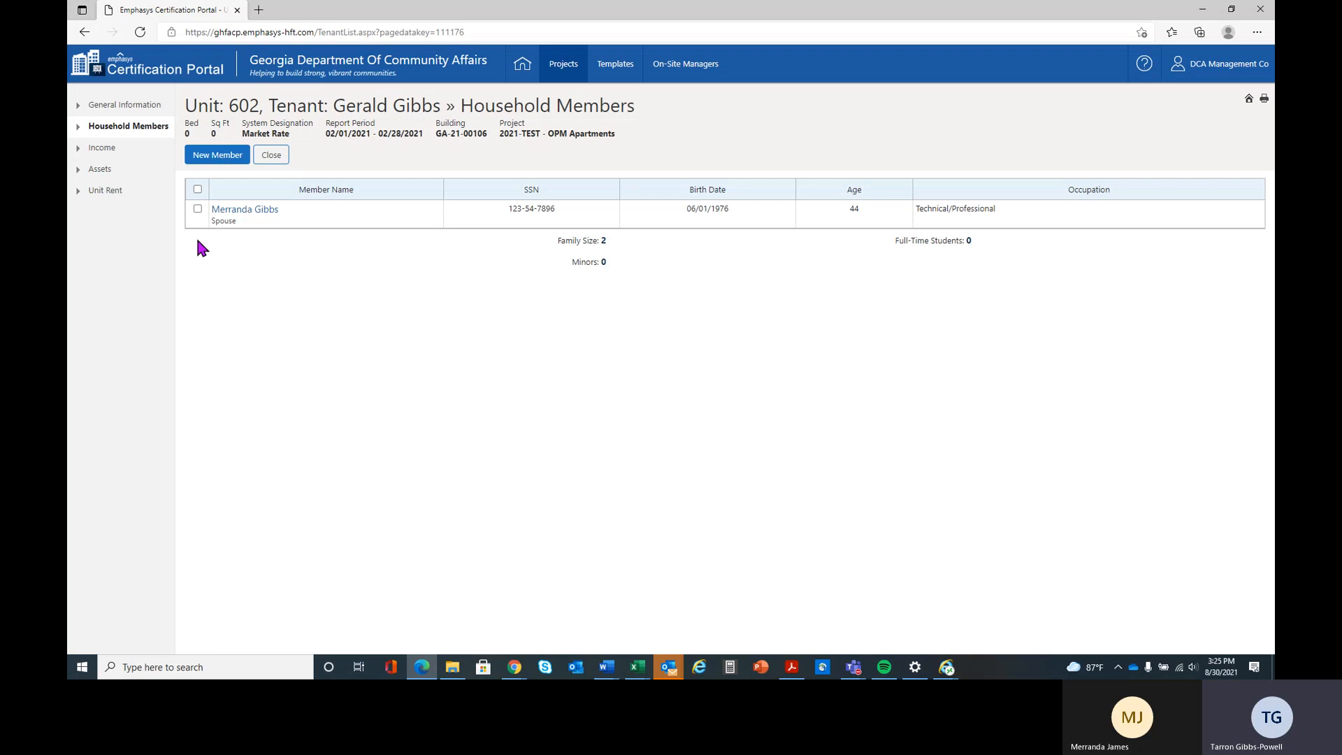
left_click(197, 208)
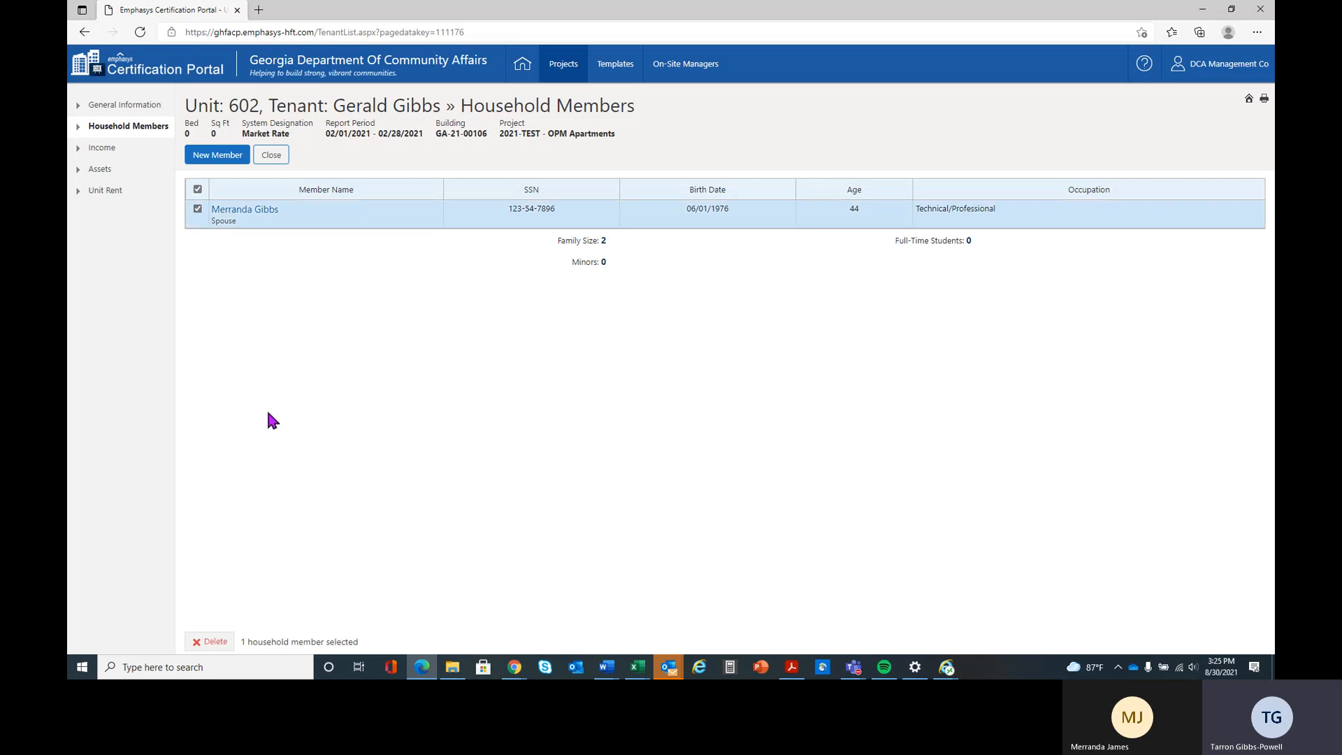
left_click(211, 642)
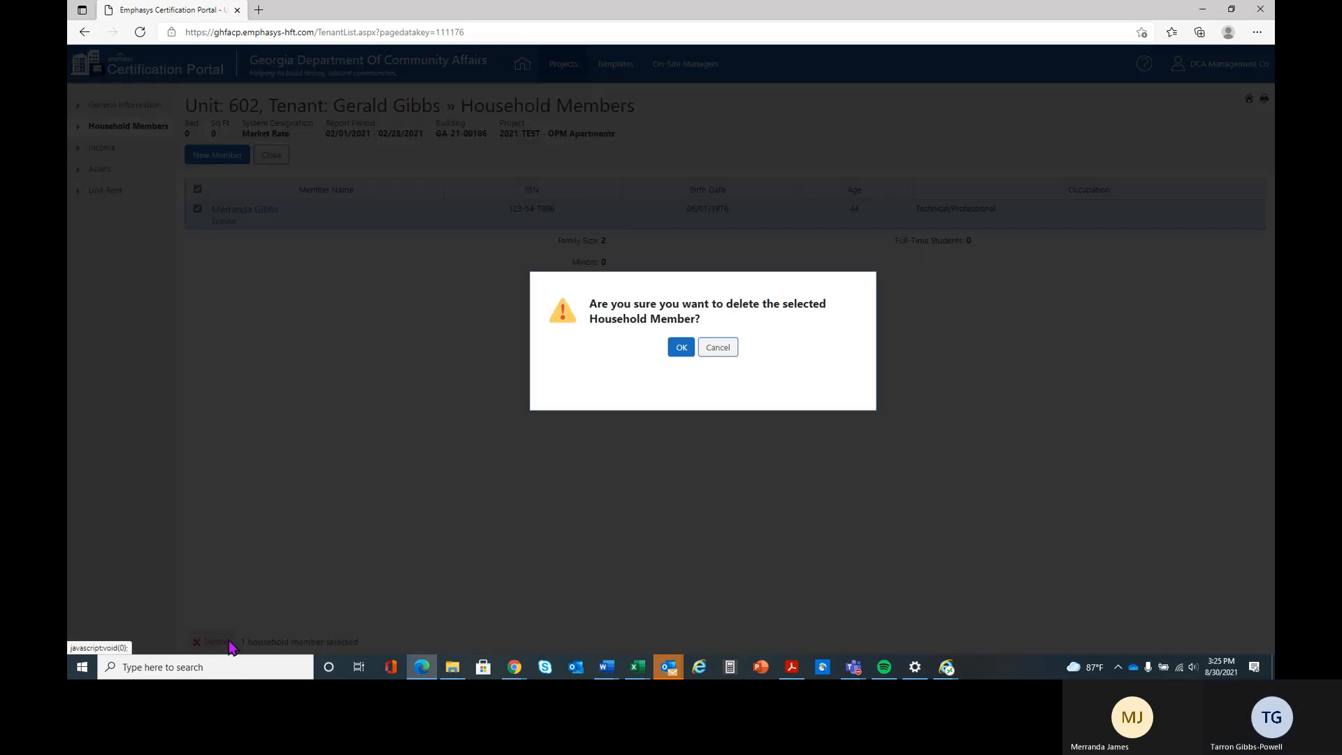
left_click(681, 347)
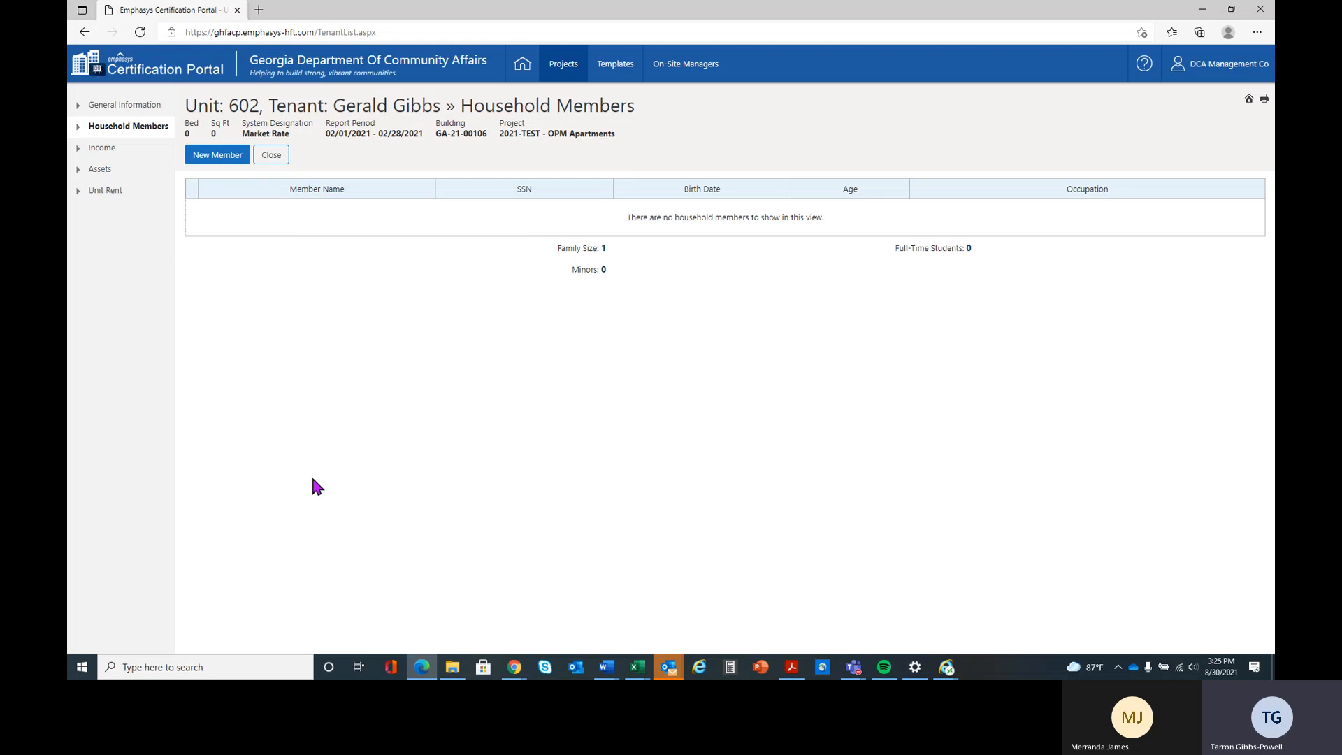
- View the empty new household member form and cancel it
left_click(213, 159)
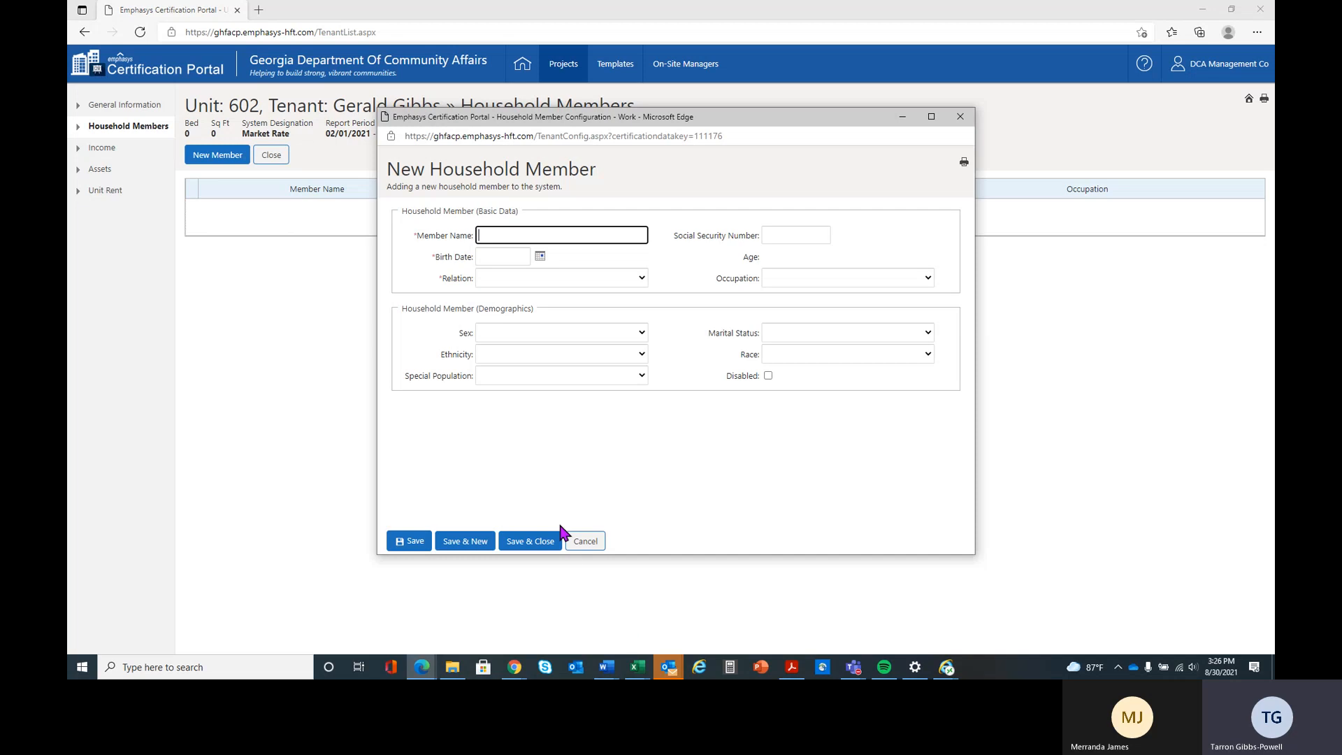
left_click(587, 542)
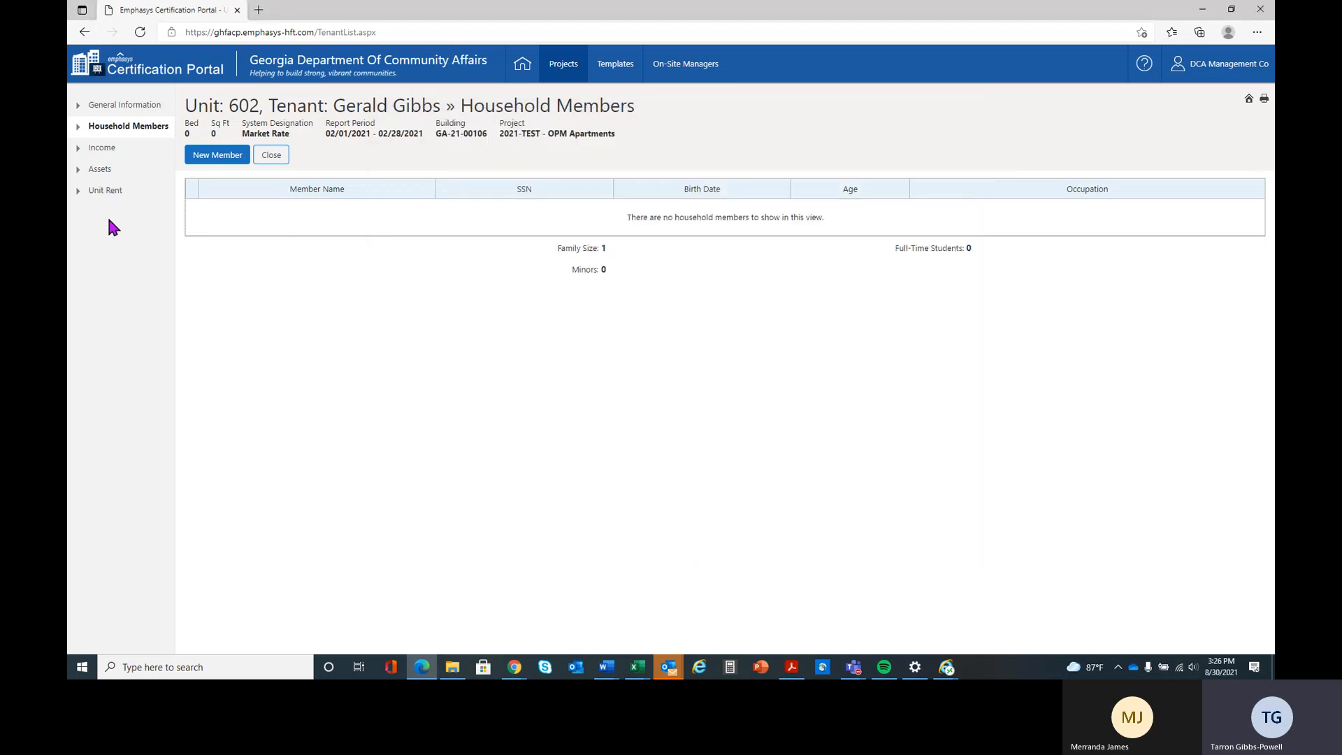
- Edit the head of household's Wages income record and set the annual income to $45,000
left_click(119, 155)
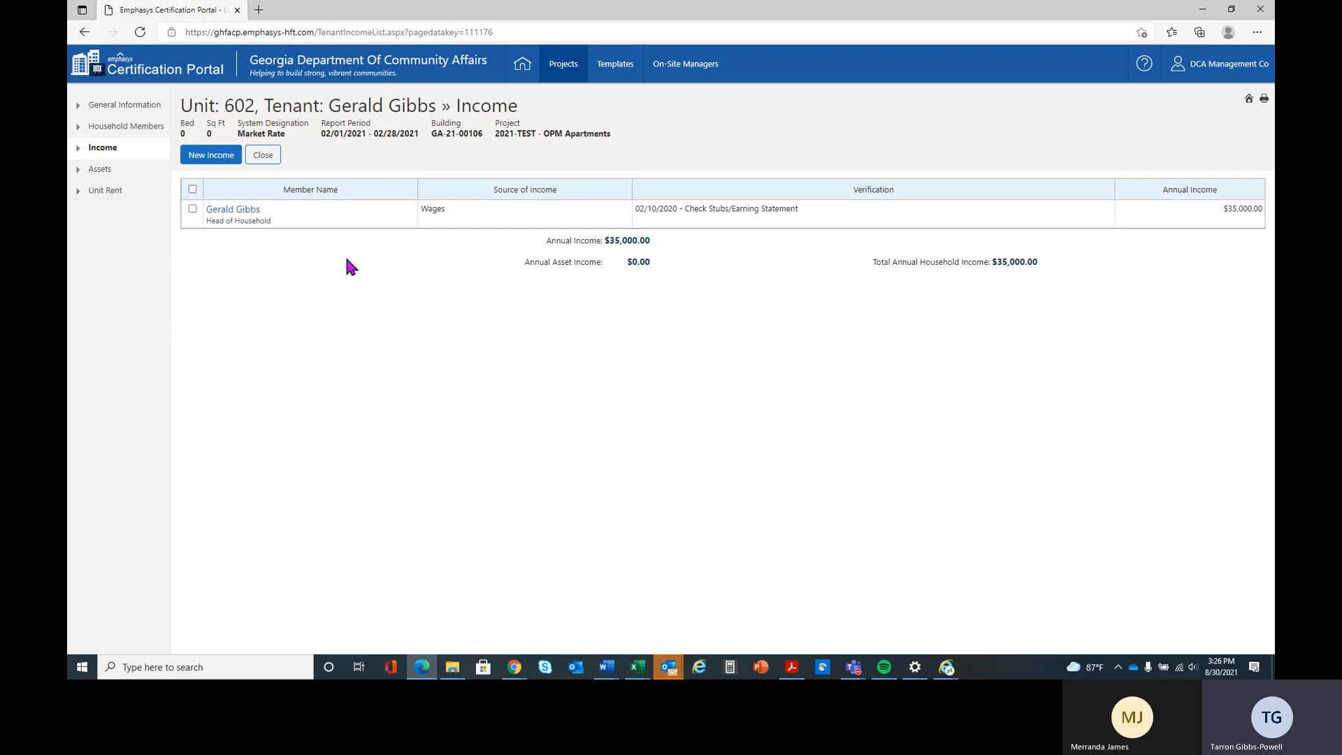
left_click(244, 218)
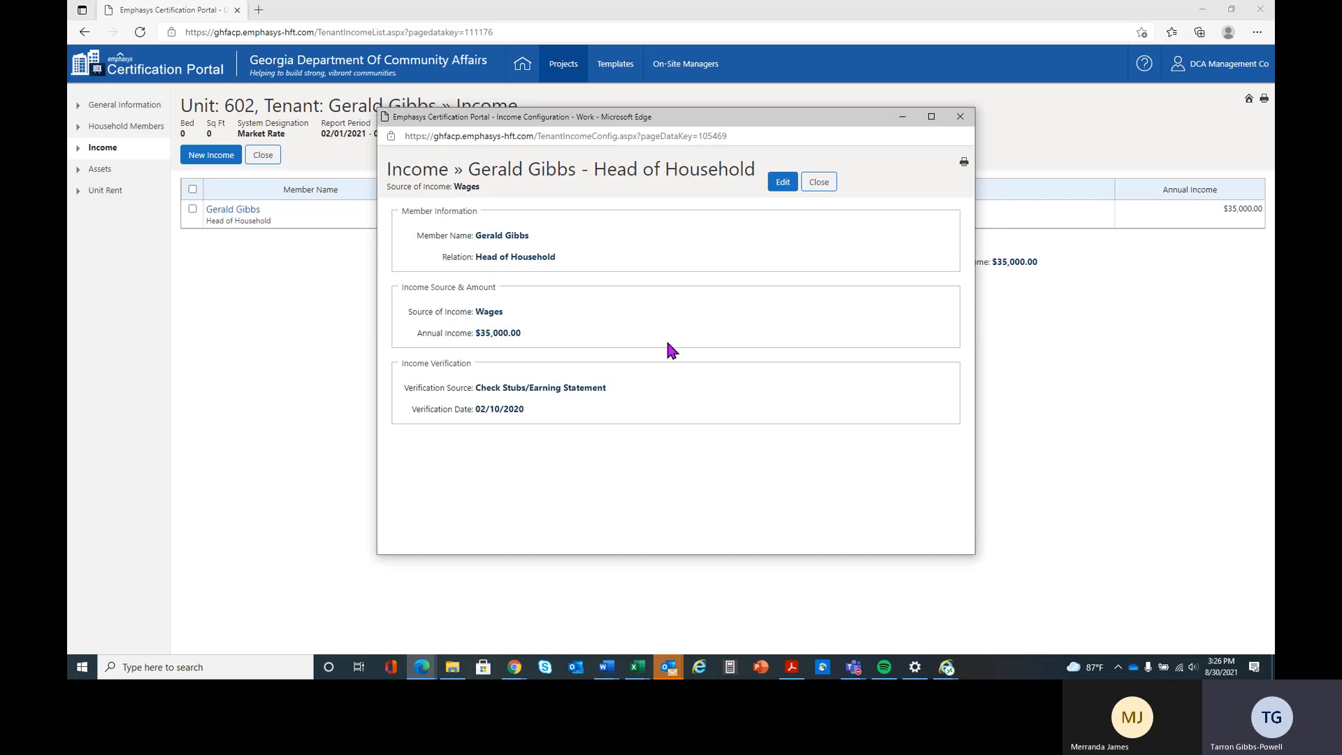
left_click(782, 183)
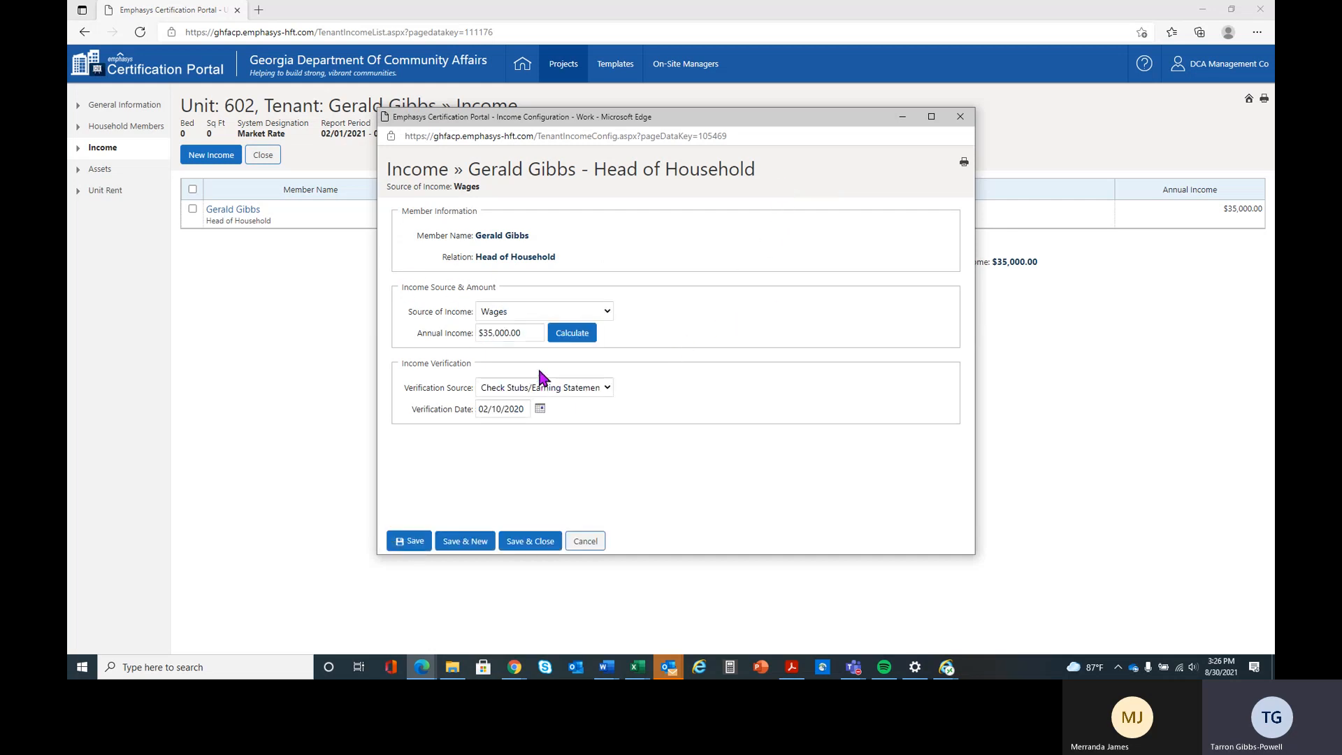
left_click(526, 331)
left_click_drag(523, 332, 456, 332)
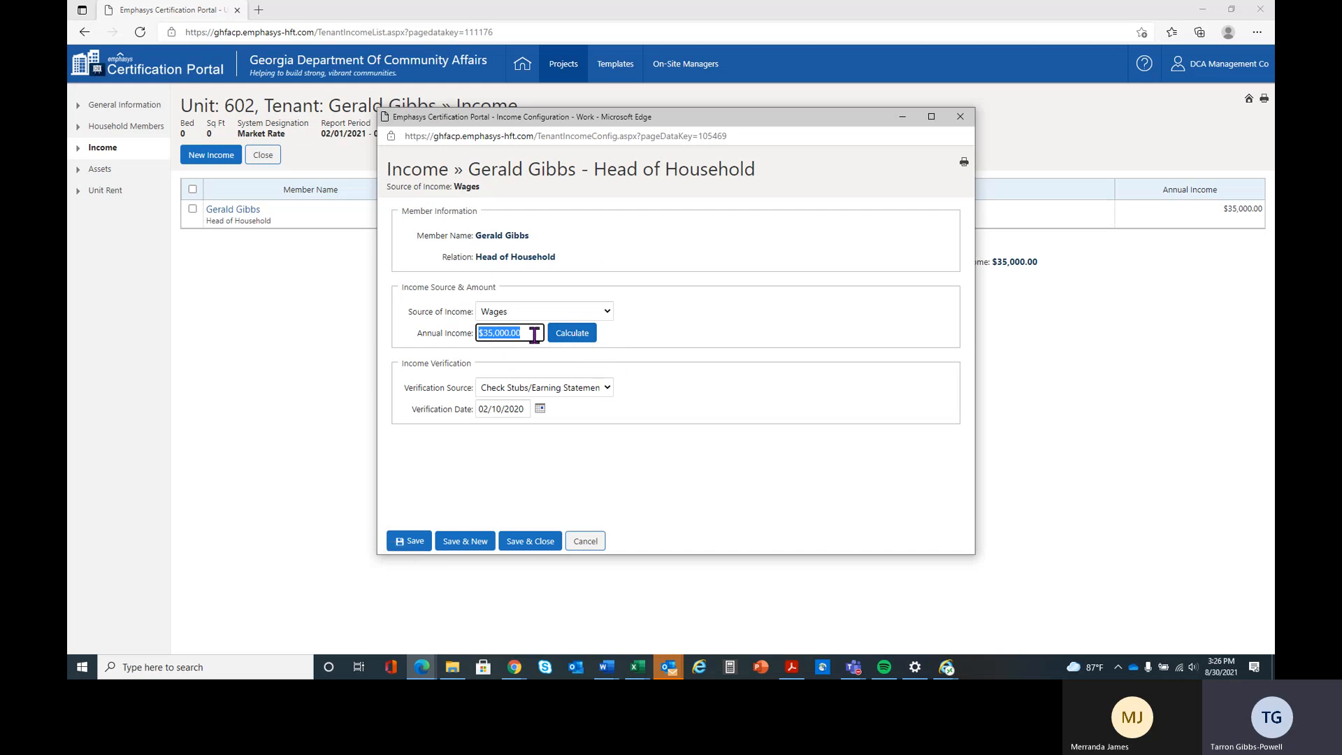
key("BackSpace")
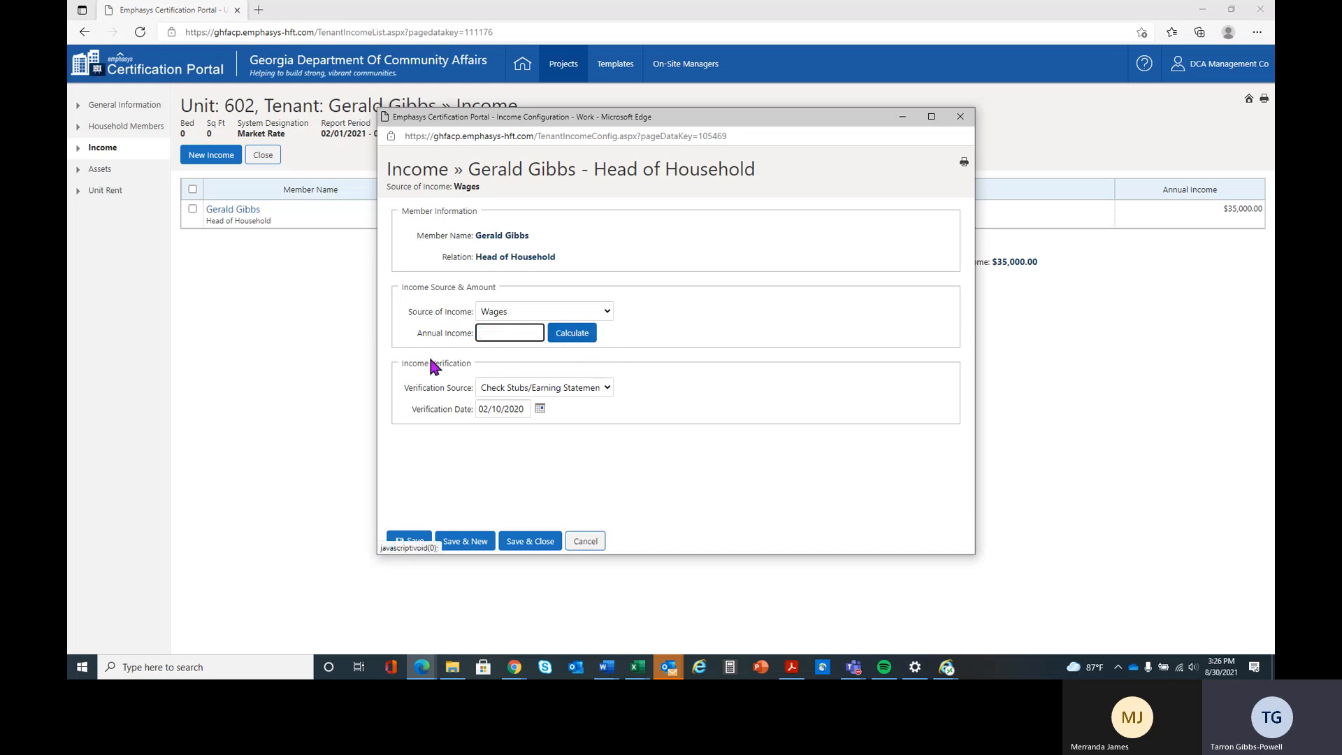
left_click(569, 337)
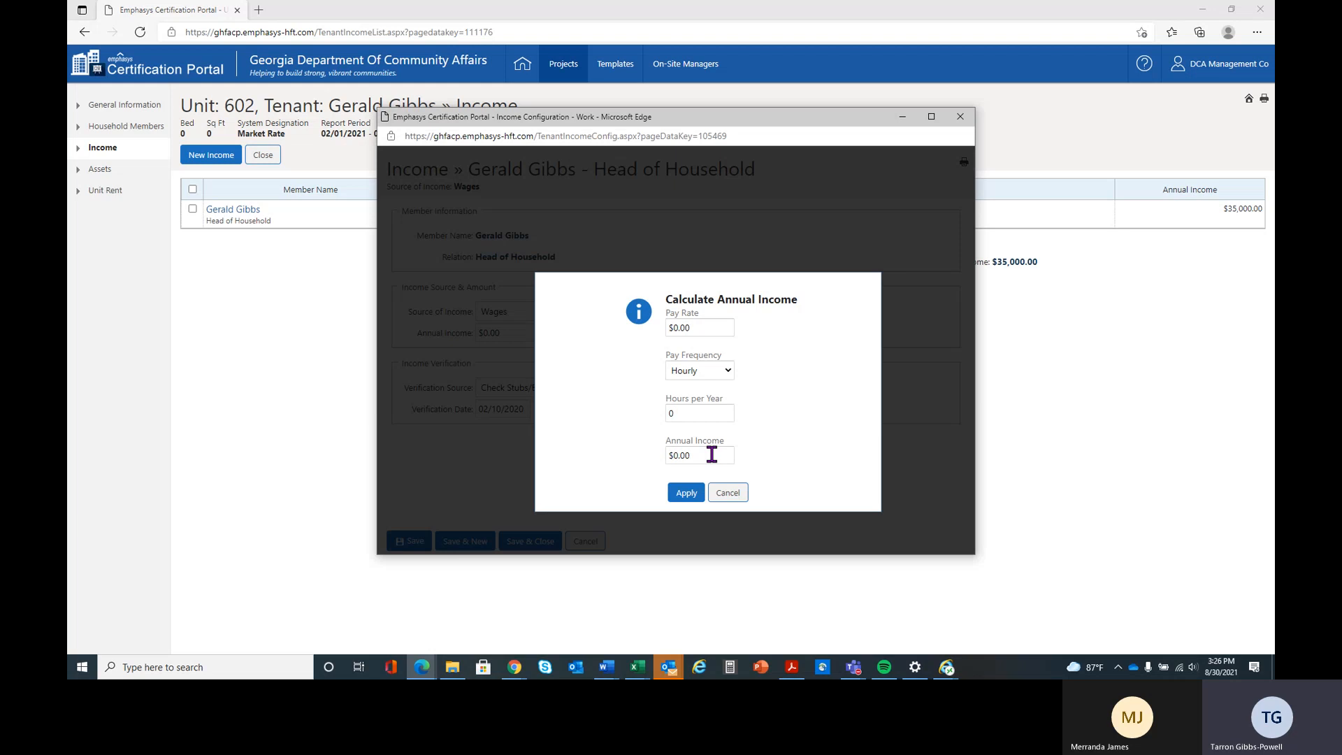
left_click(685, 493)
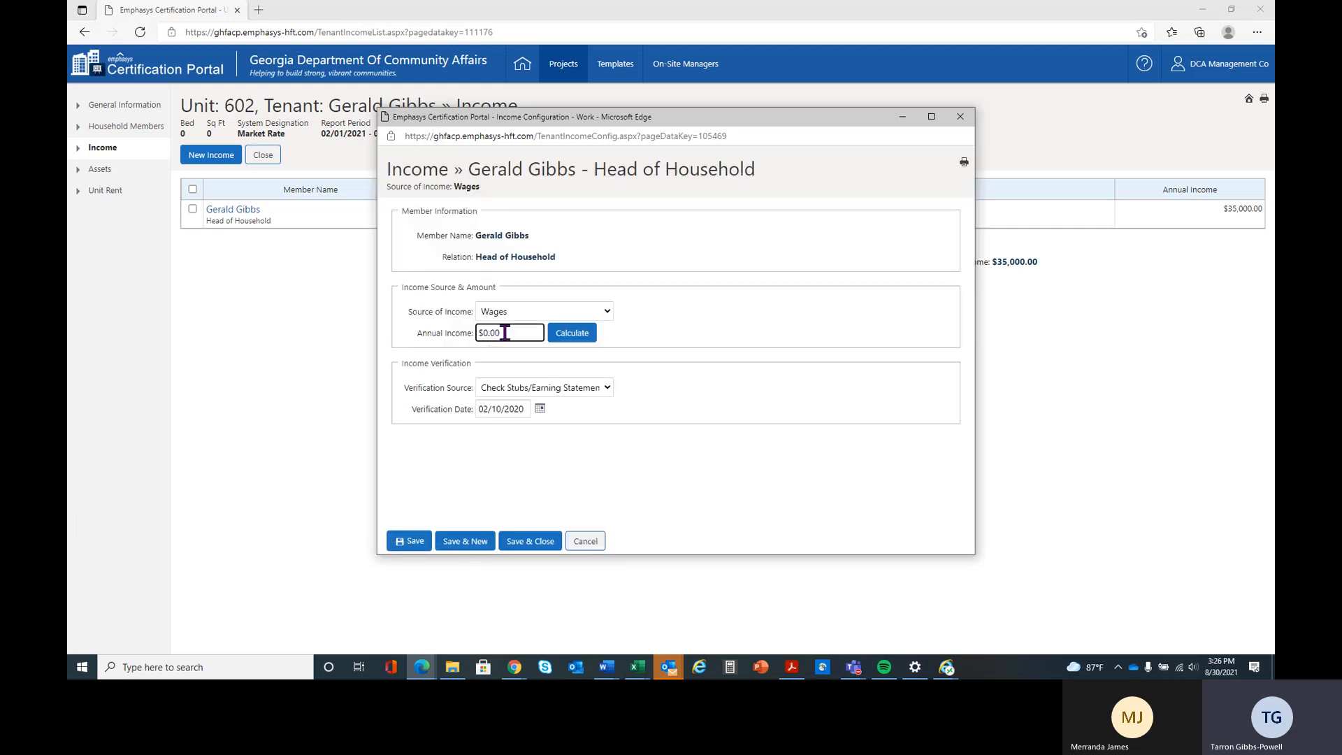
left_click_drag(504, 332, 437, 326)
type("45000")
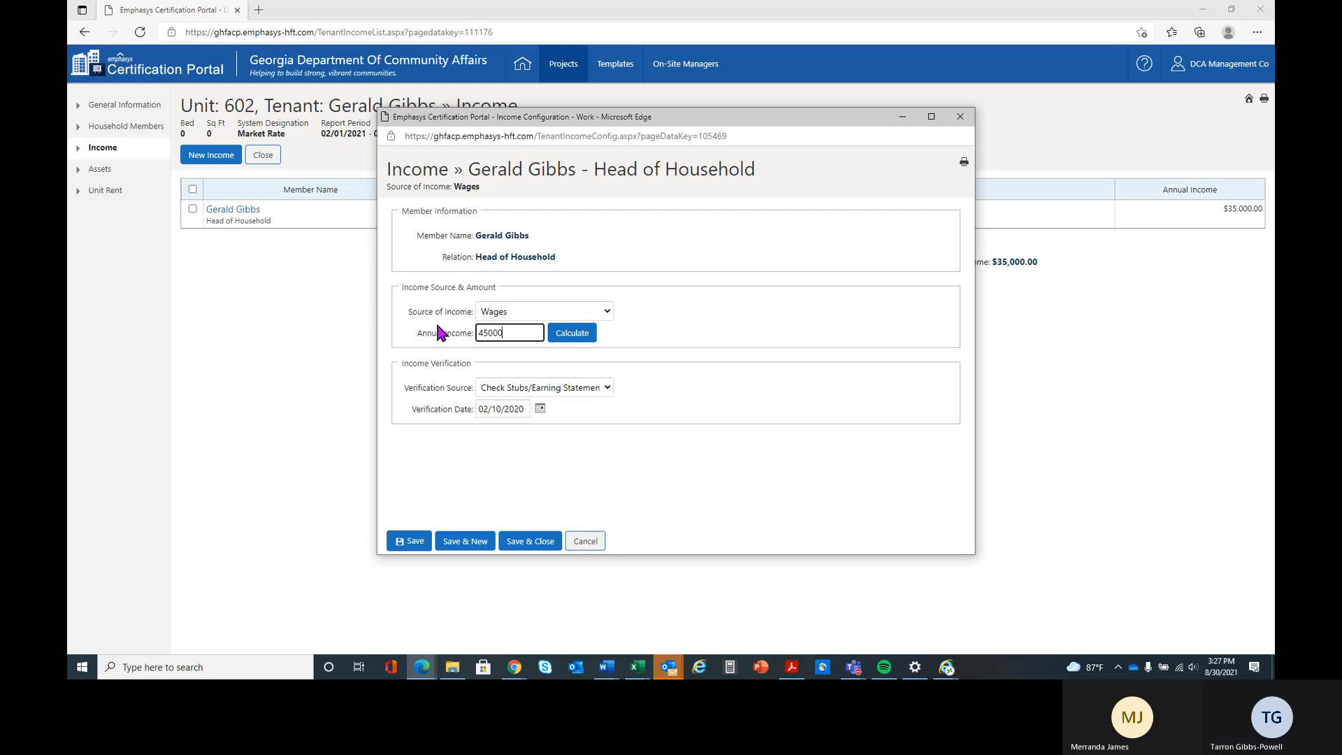
key("Tab")
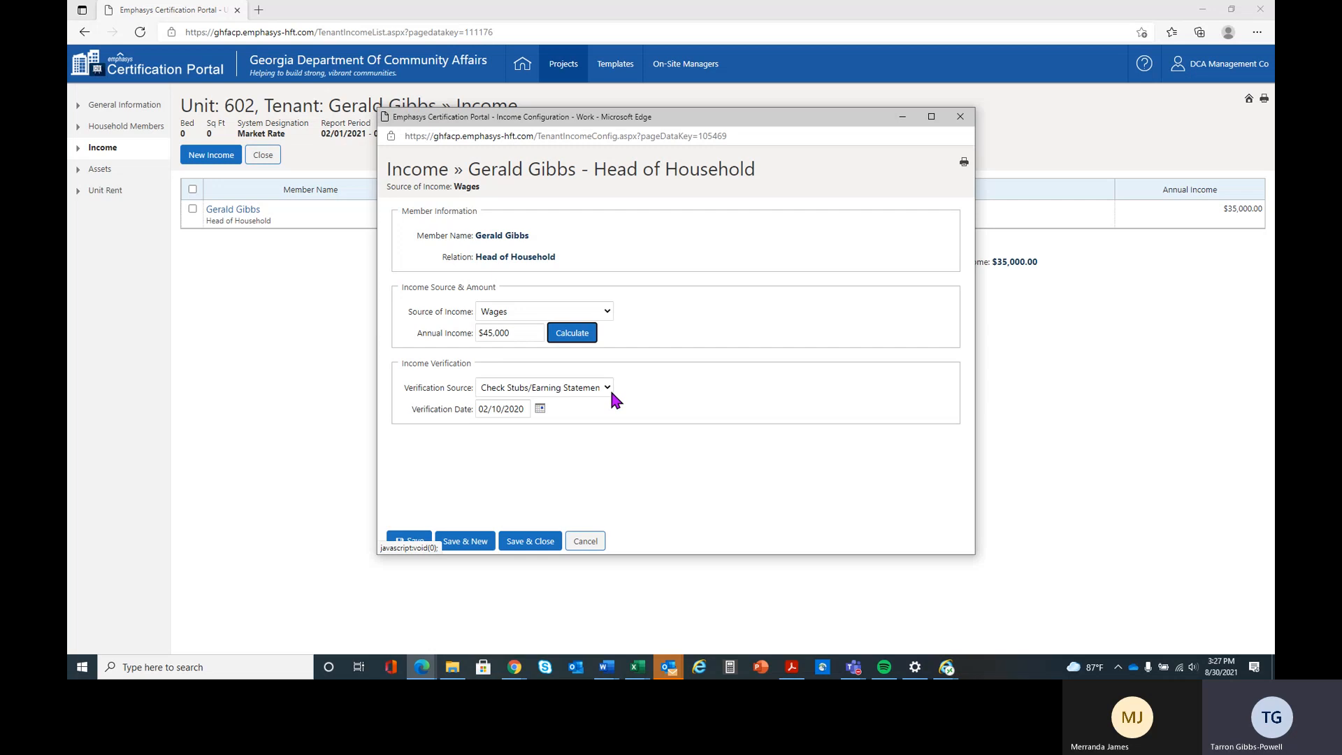
- Change the verification source of the head of household's wages to Employer Verification
left_click(607, 388)
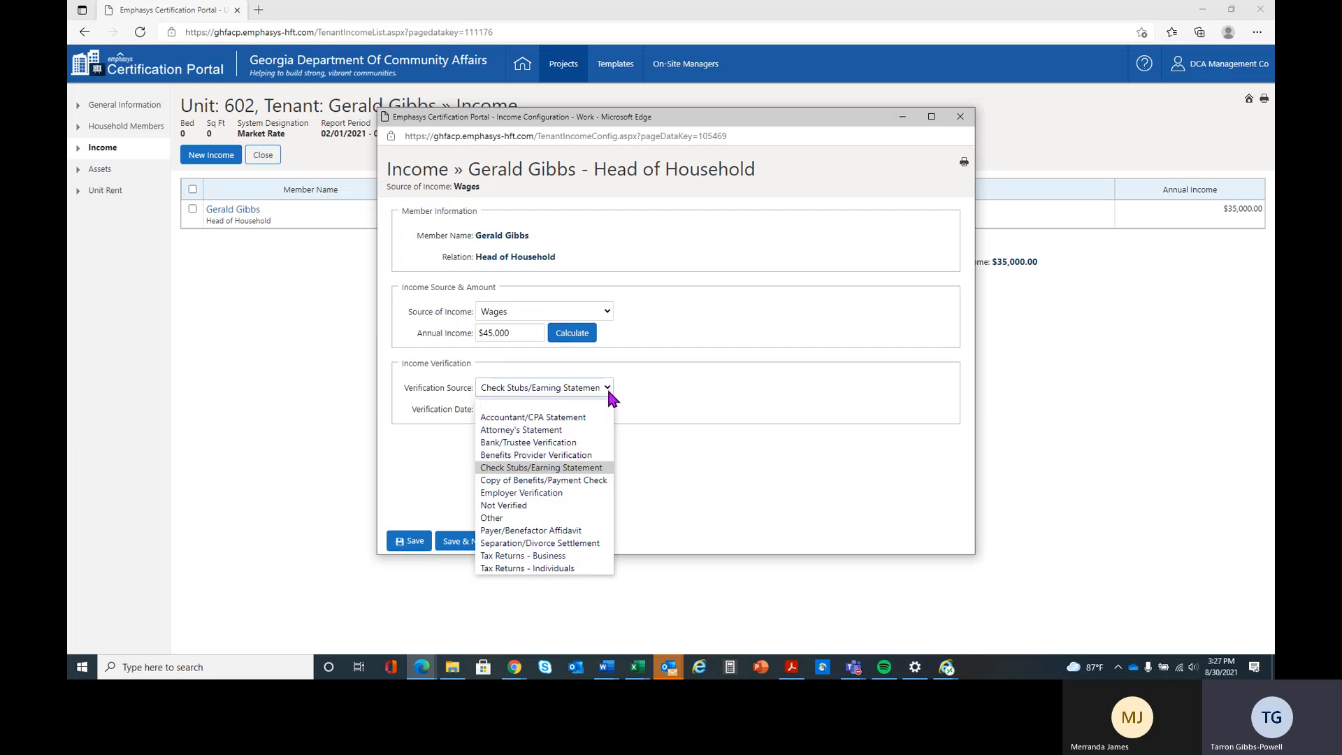
left_click(592, 492)
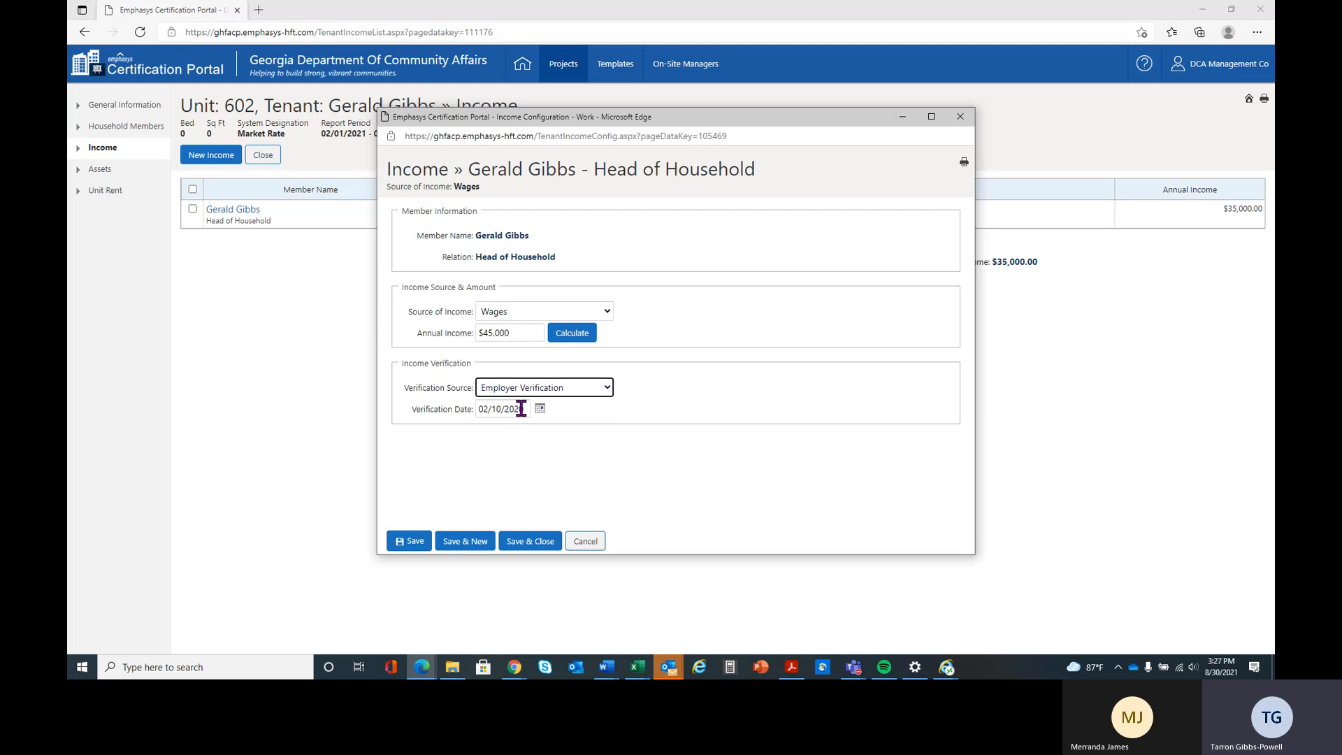
- Set the verification date of the head of household's wages to 02/10/2021 and save and close the income record
left_click_drag(523, 410, 453, 411)
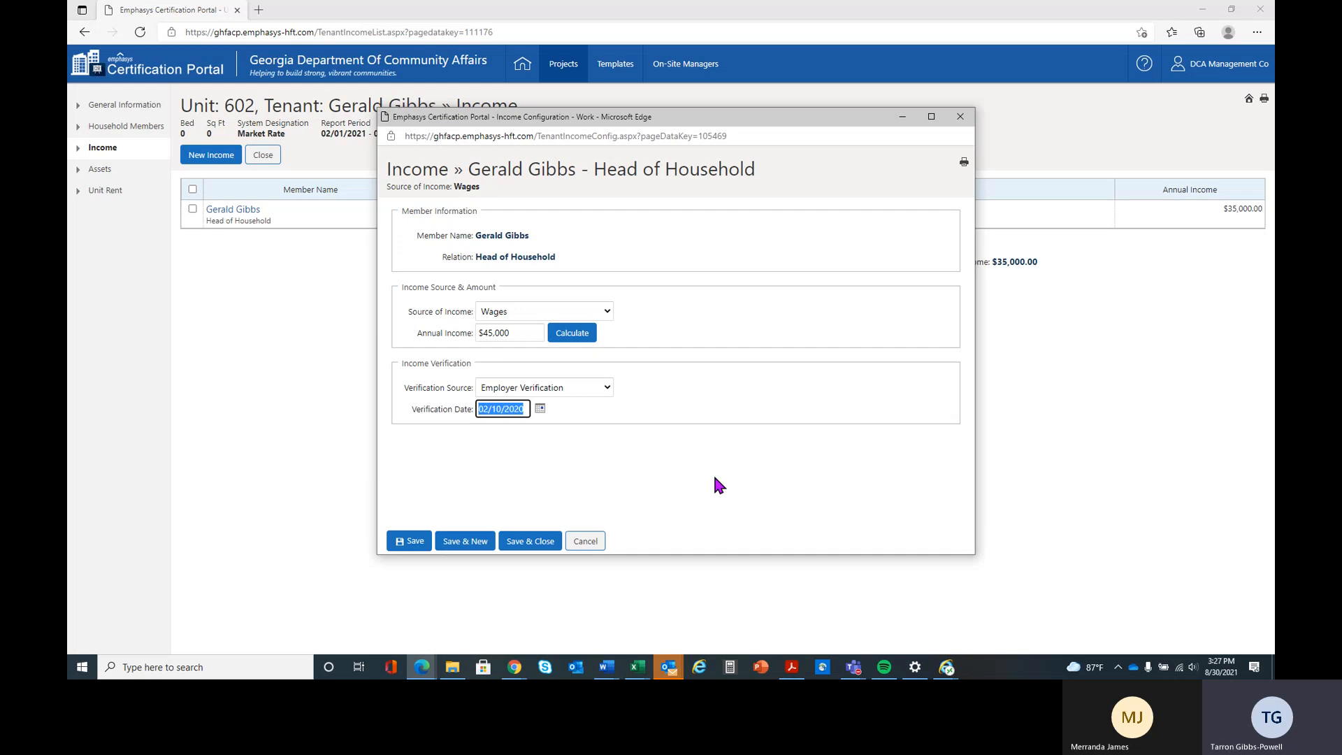
type("02/10/2021")
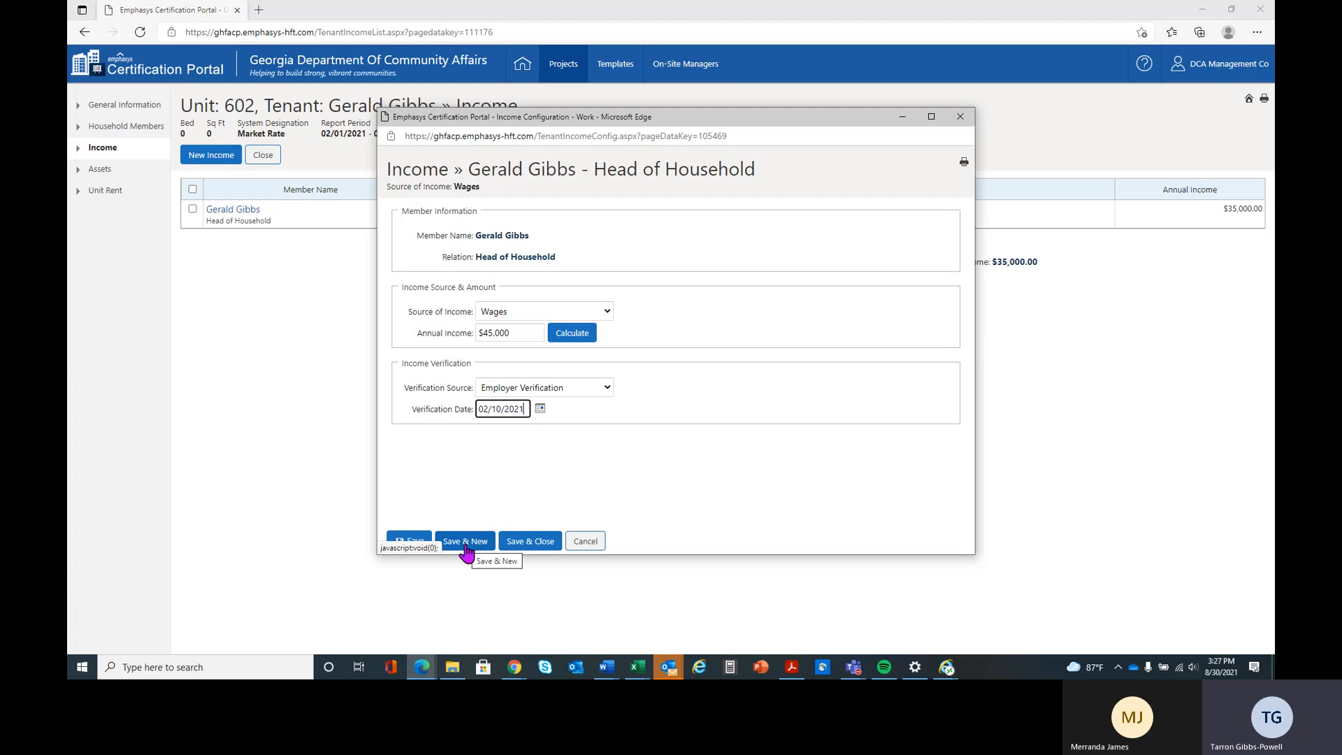
left_click(546, 544)
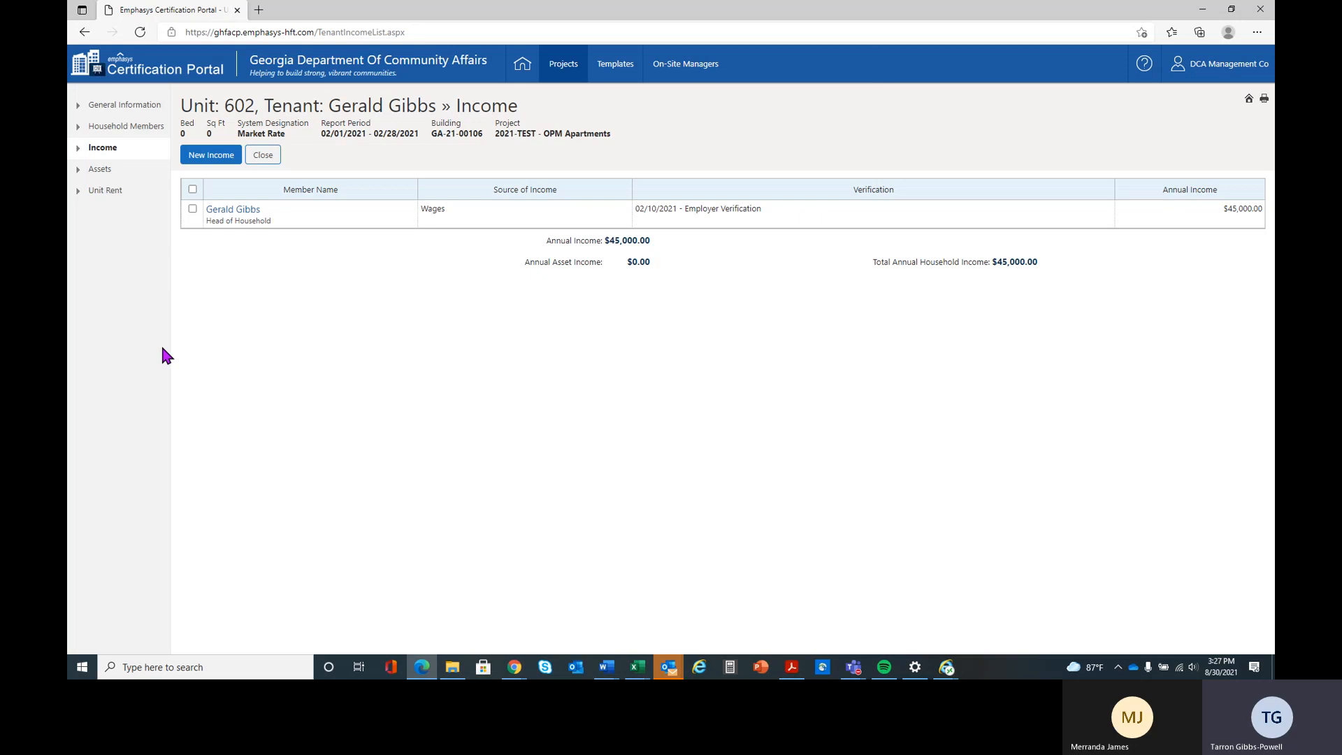
- Inspect the head of household's Coins/Stamp Collections asset record and the empty new asset form, leaving both without saving
left_click(102, 171)
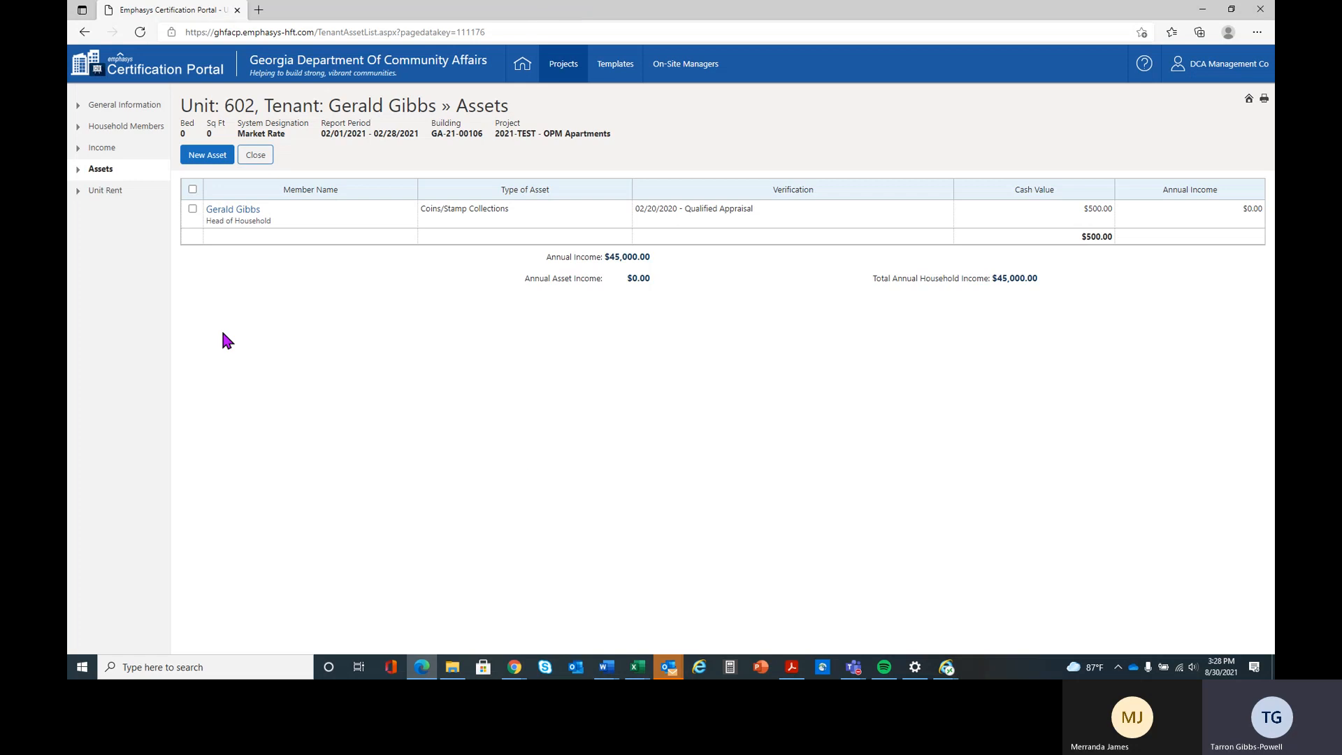
left_click(219, 211)
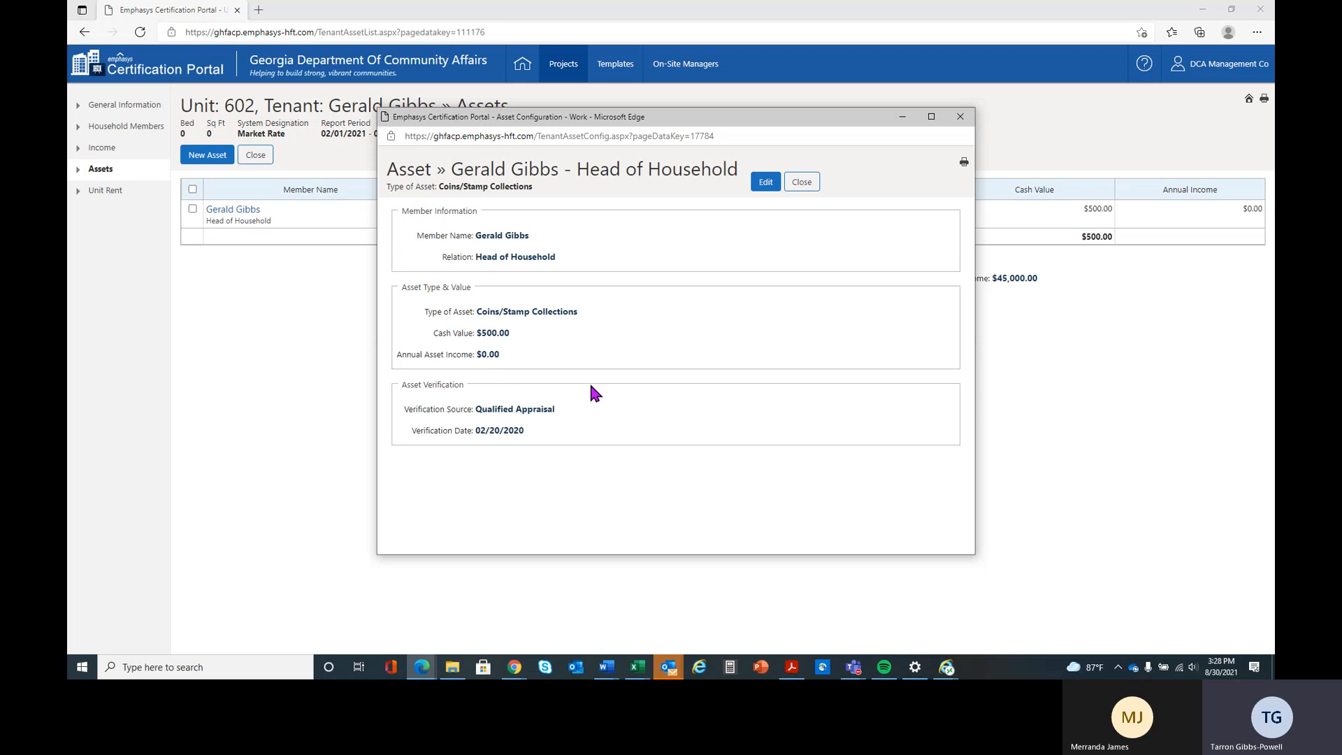
left_click(765, 183)
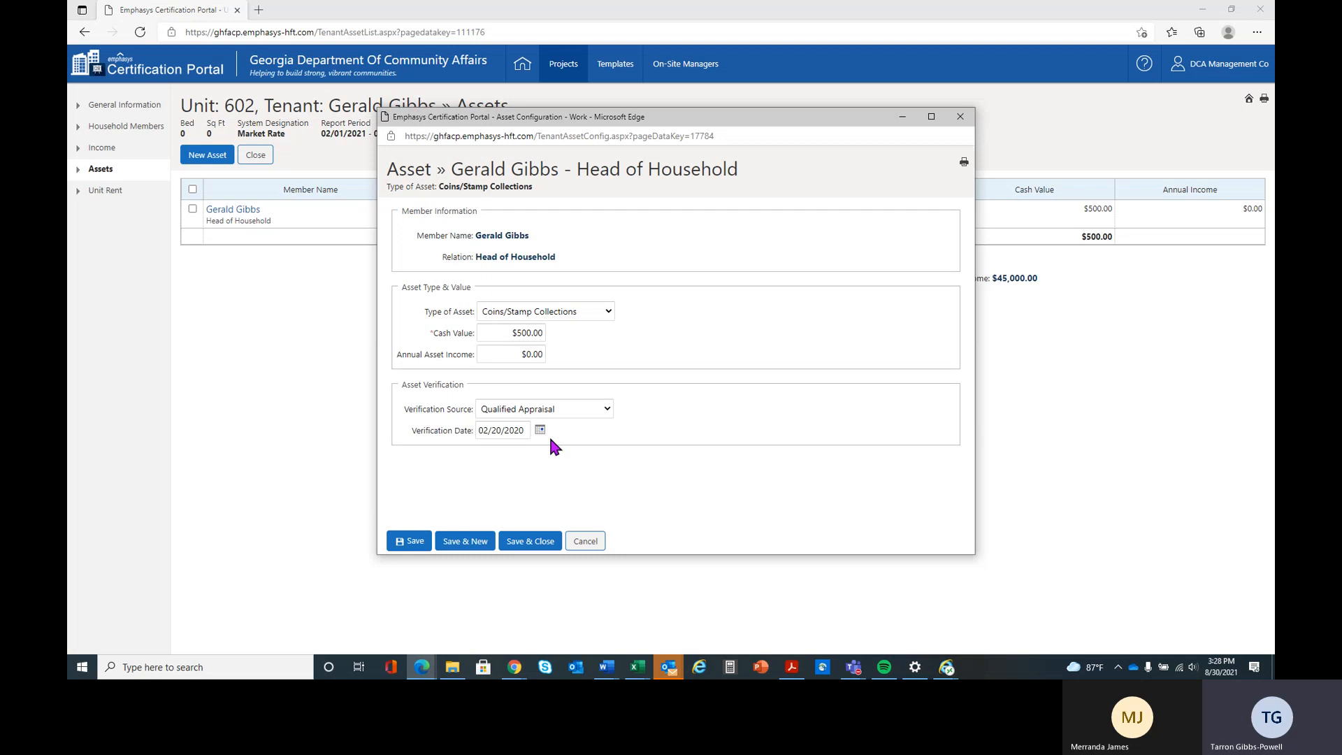
left_click(586, 542)
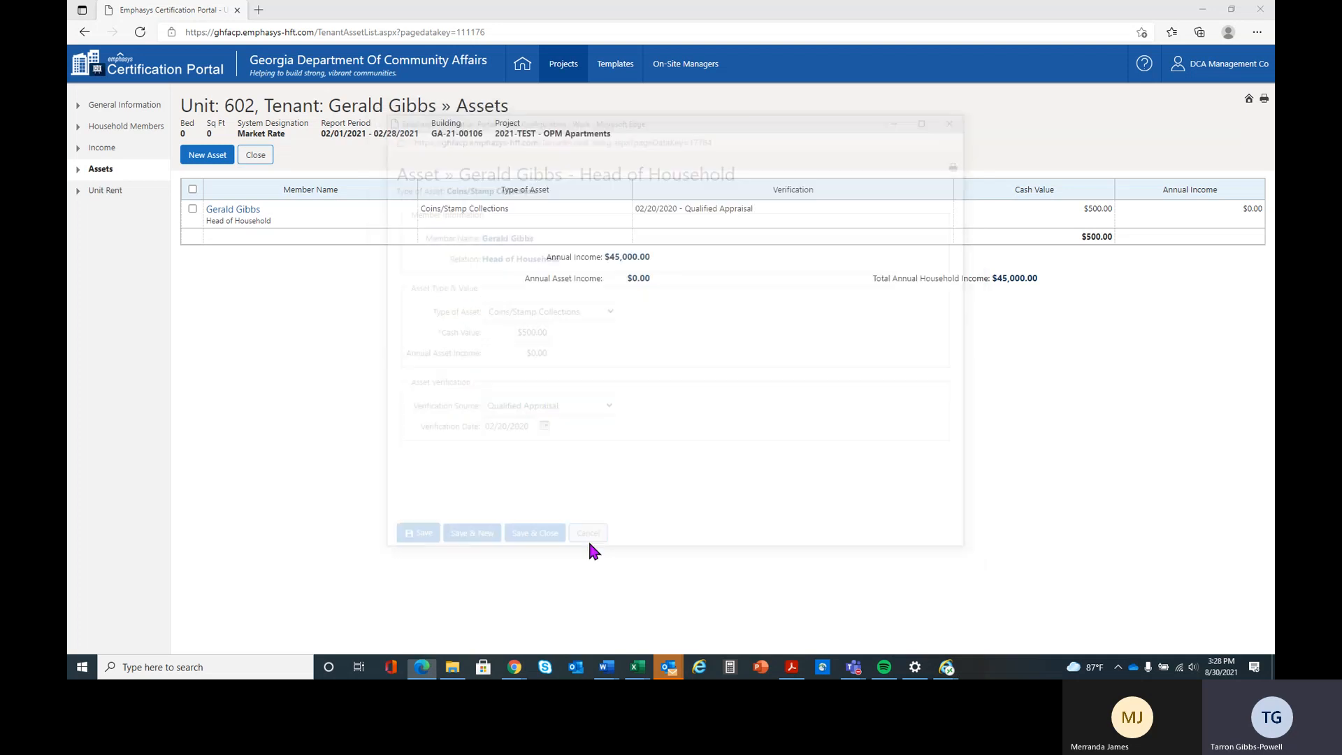
left_click(240, 211)
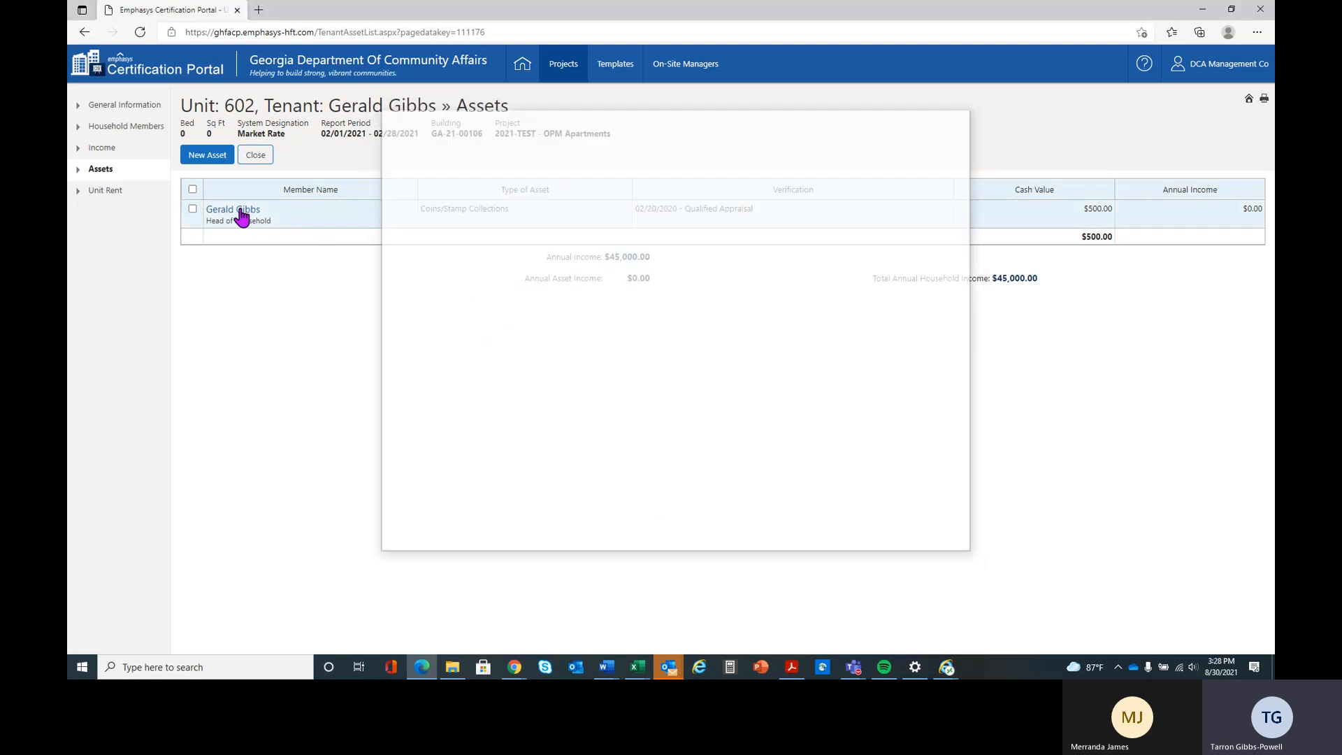
left_click(800, 182)
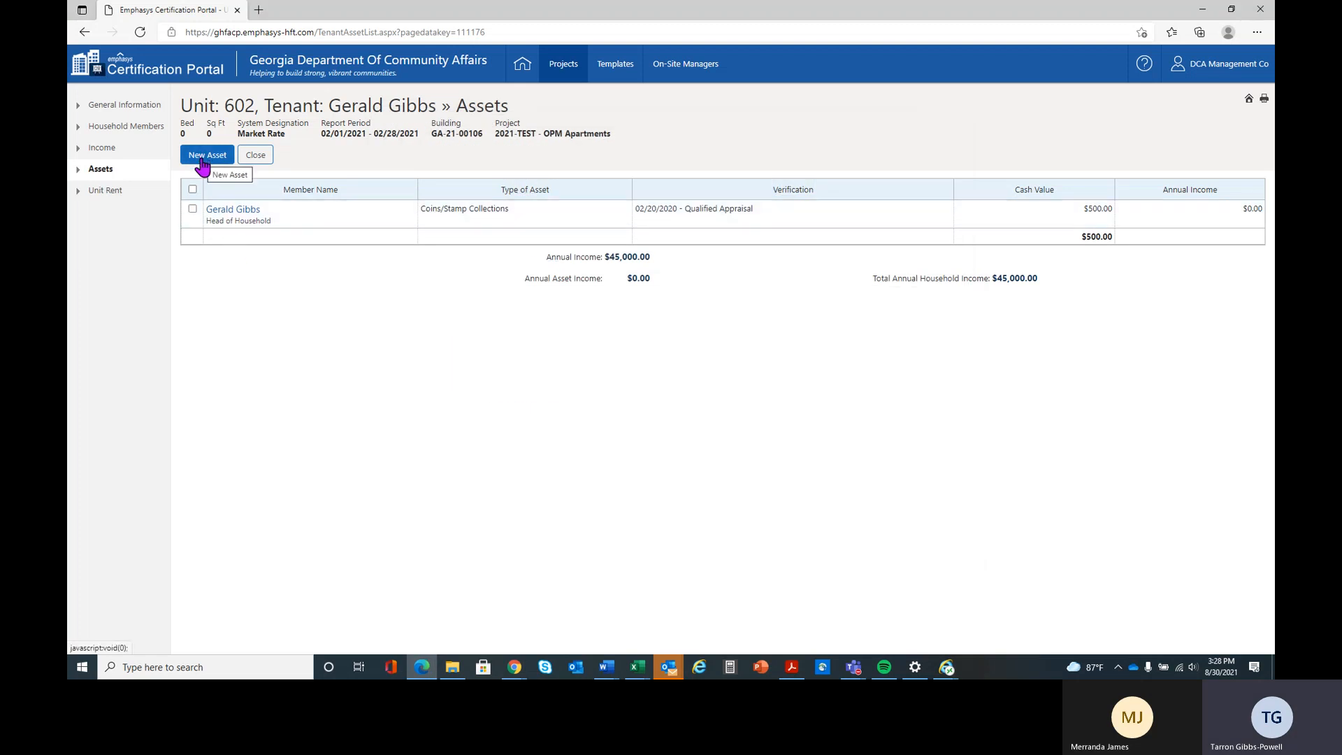
left_click(205, 156)
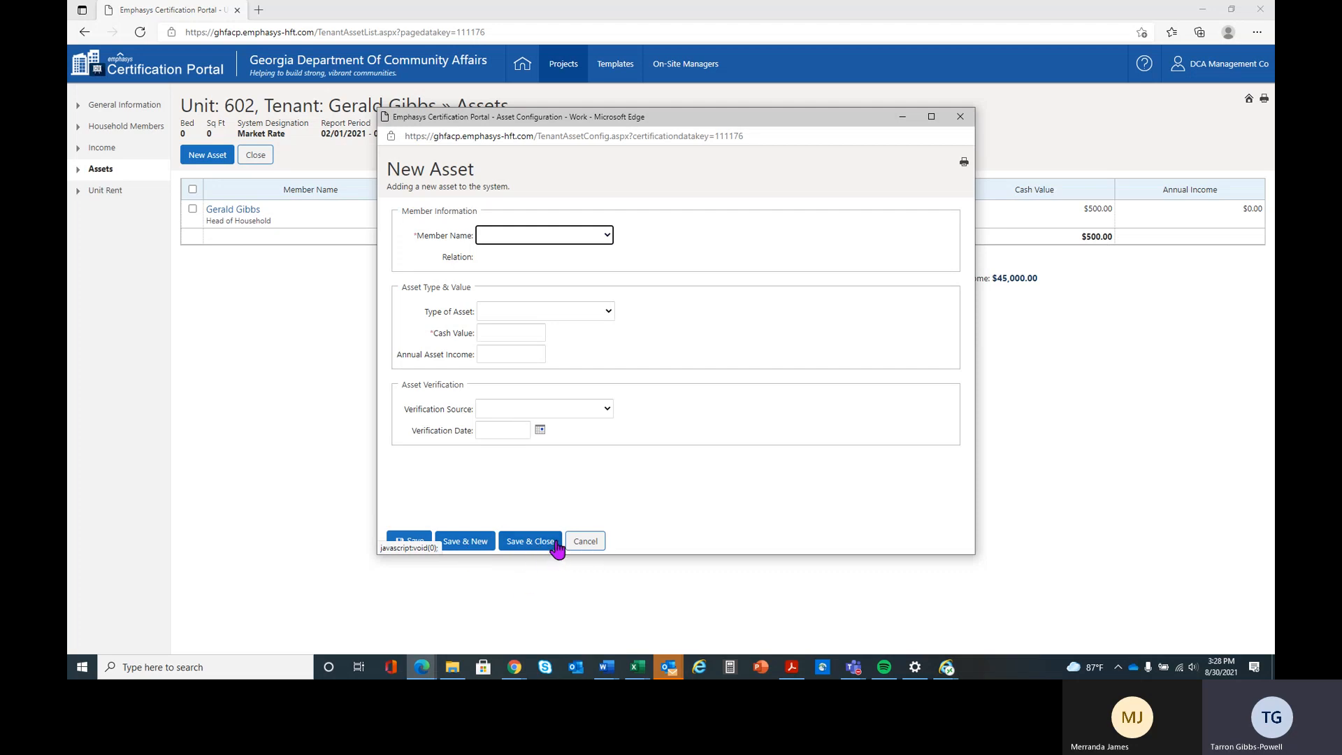
left_click(584, 542)
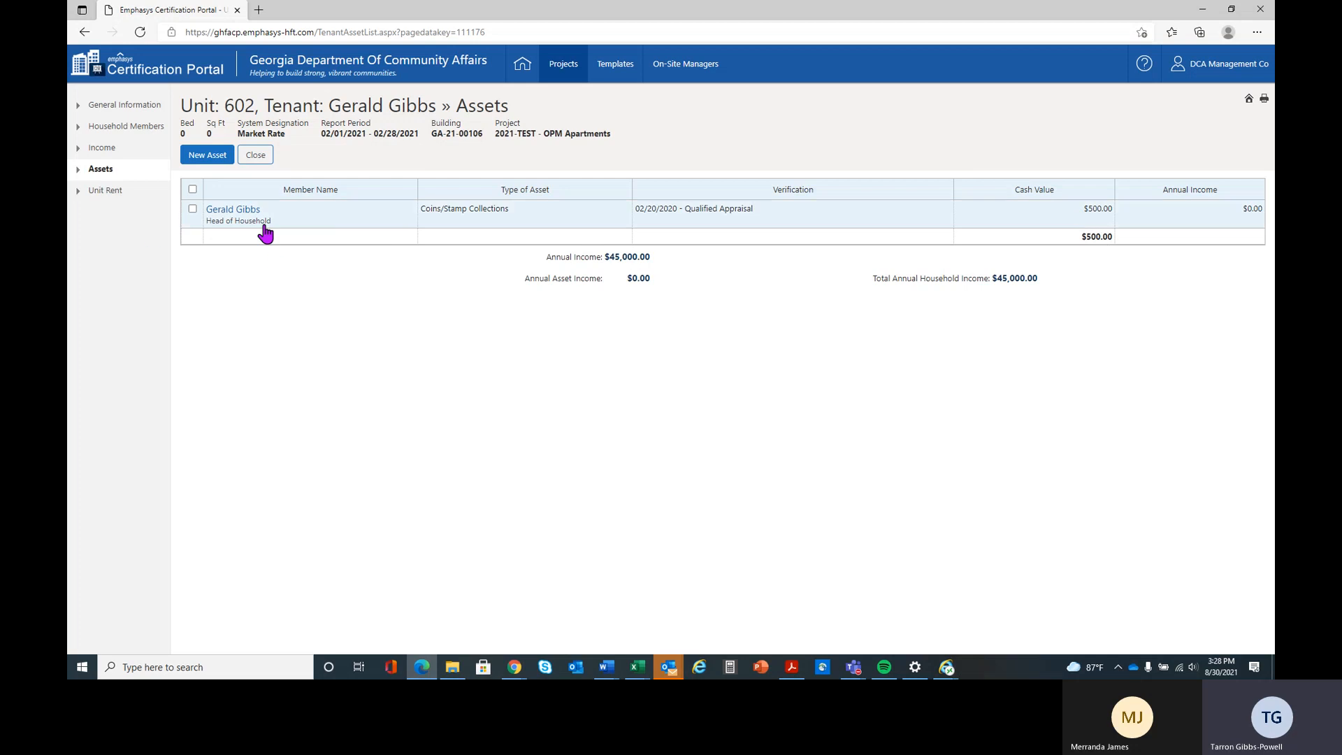
- Delete the head of household's Coins/Stamp Collections asset
left_click(193, 208)
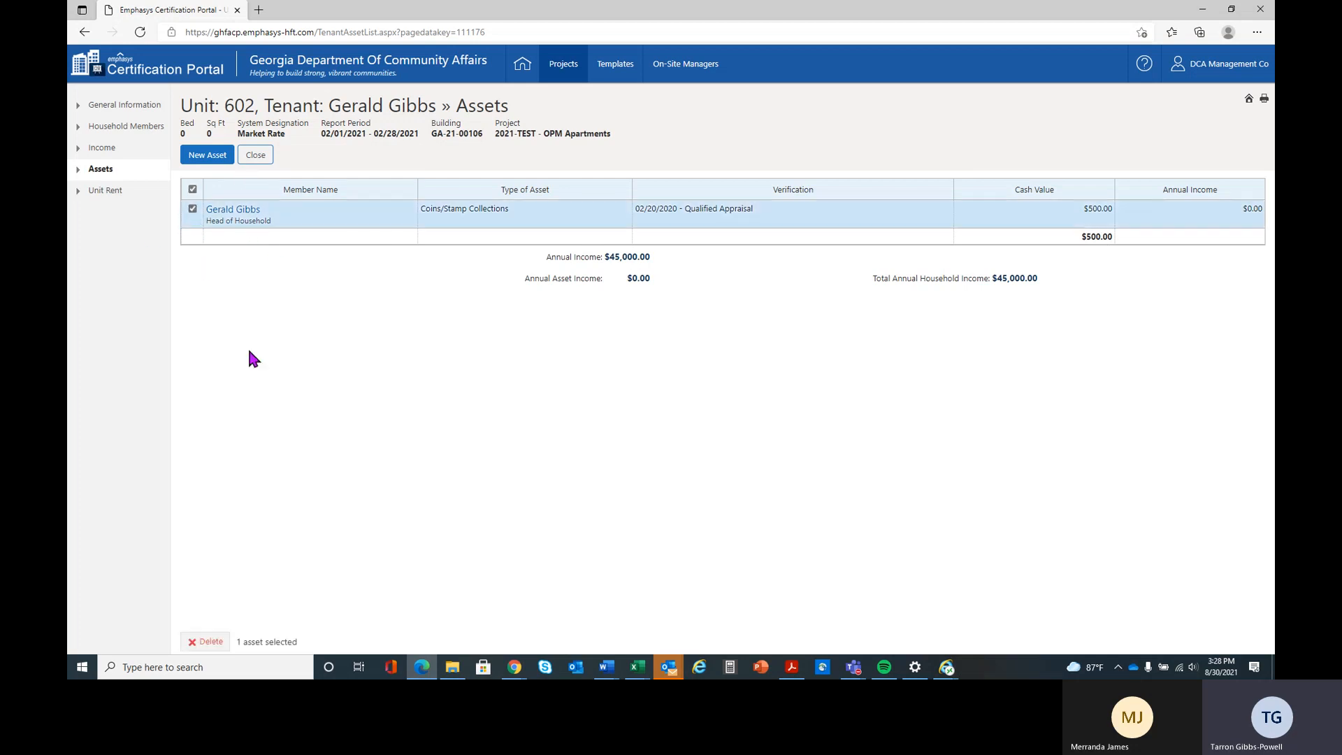
left_click(207, 642)
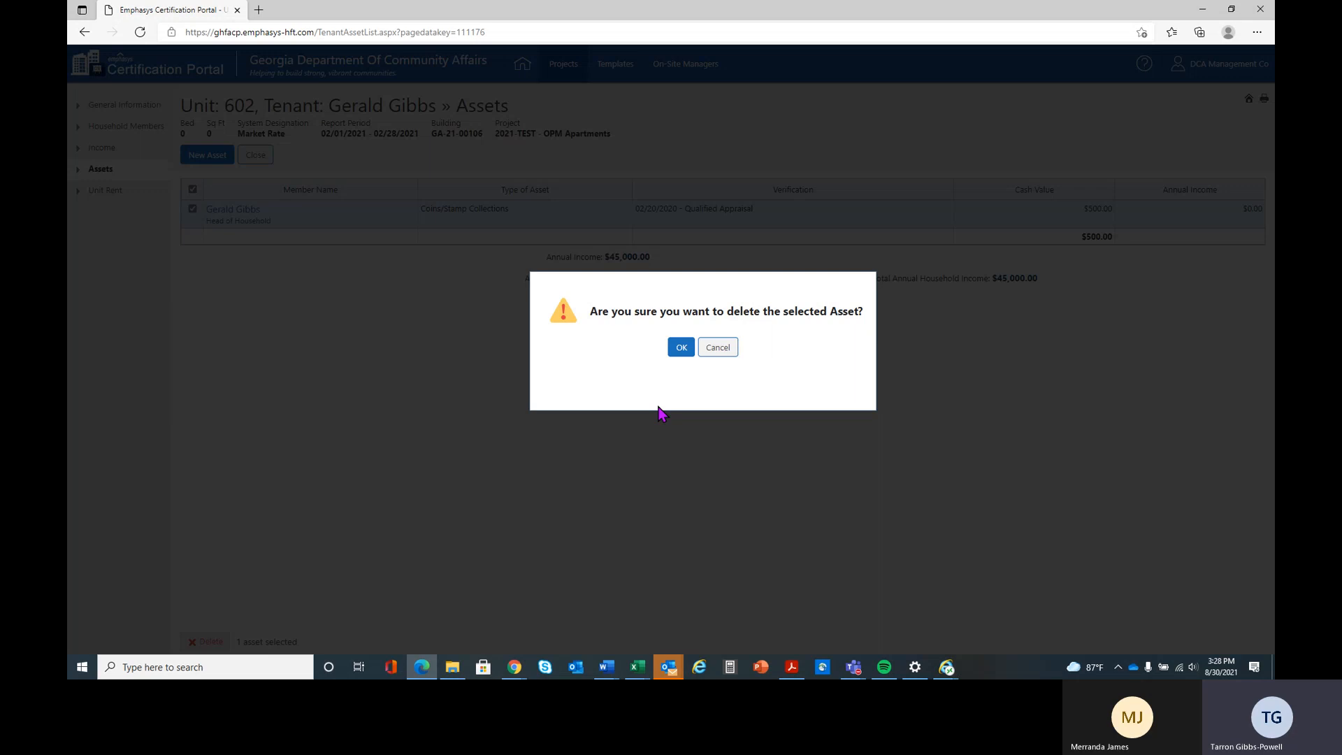
left_click(681, 348)
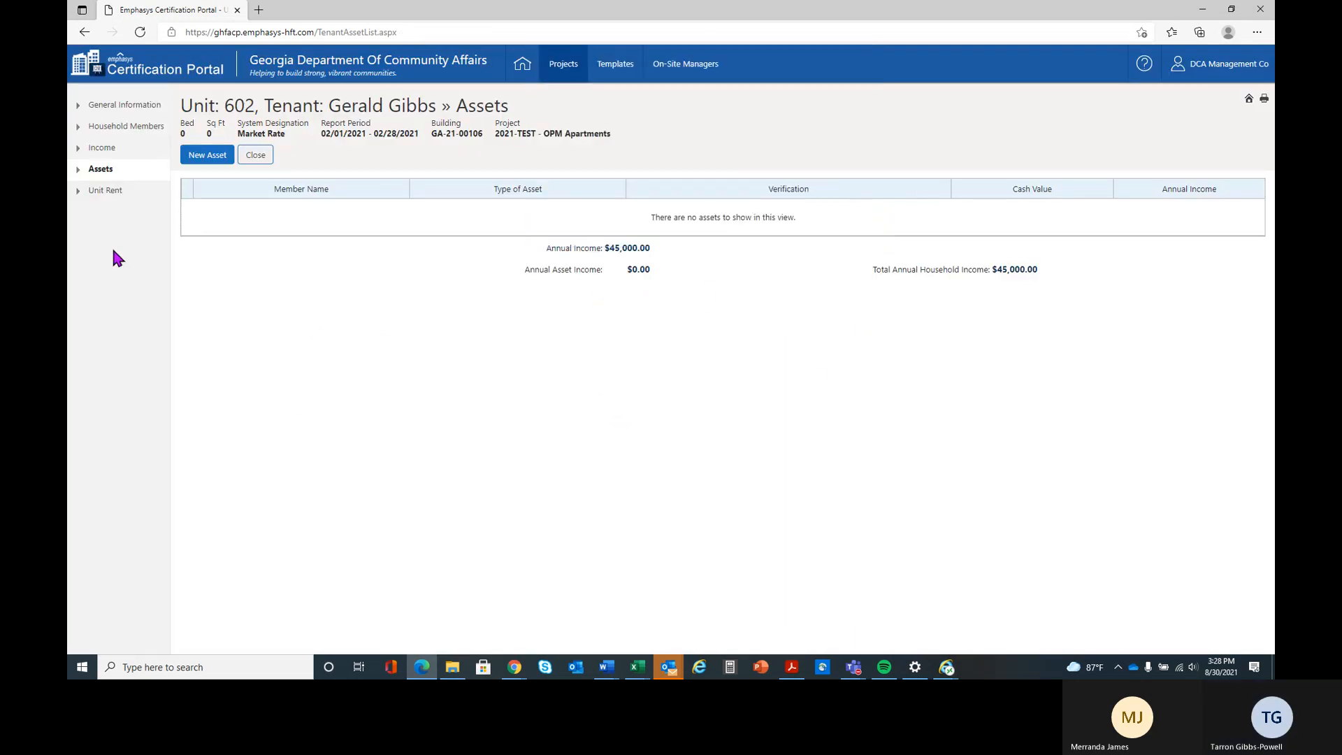
- Edit the unit rent of unit 602 and set the rent change date to 02/01/2021
left_click(105, 191)
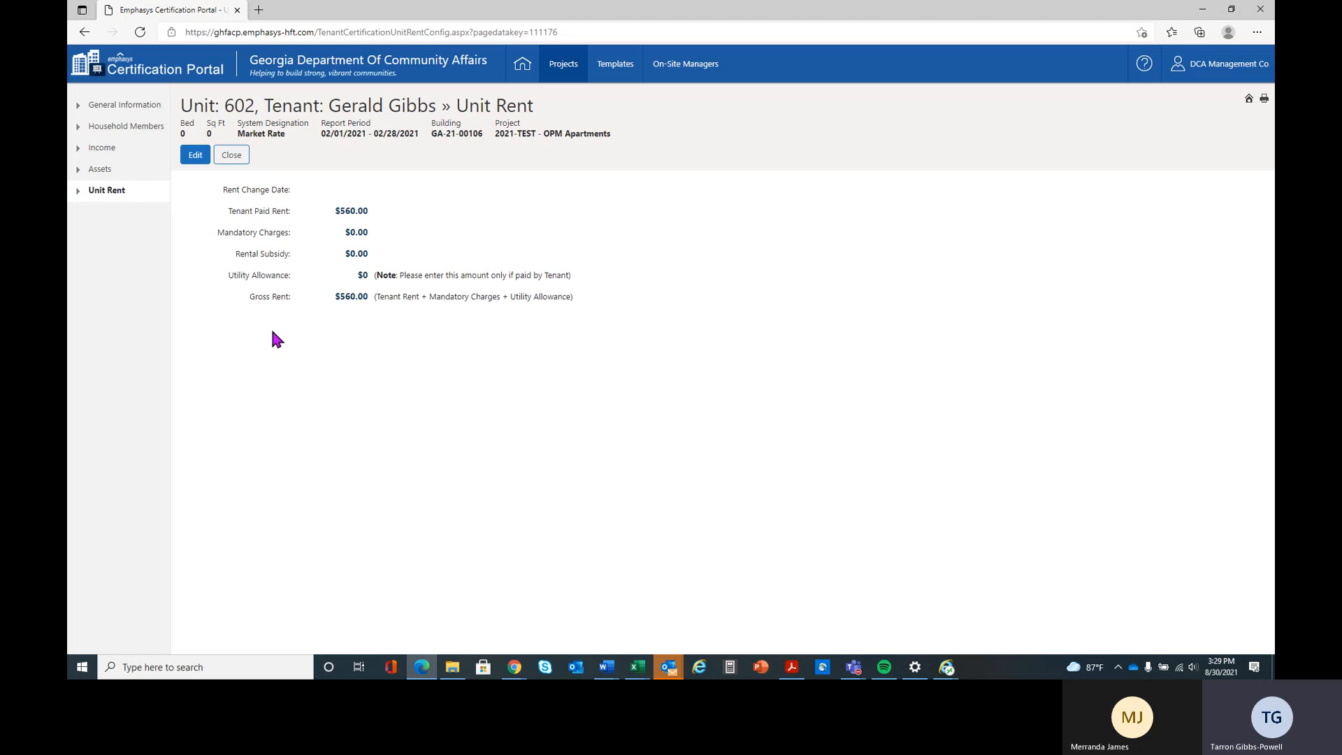
left_click(194, 156)
left_click(307, 169)
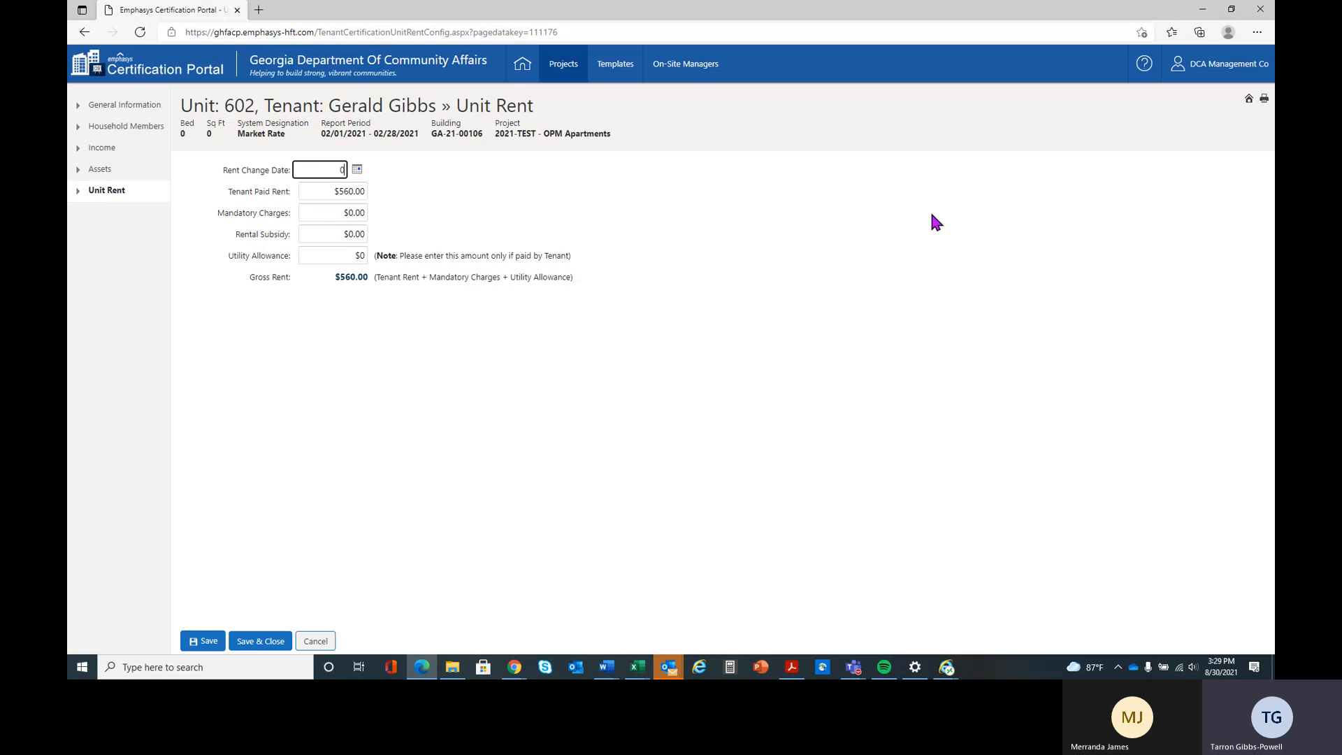
type("2/01/")
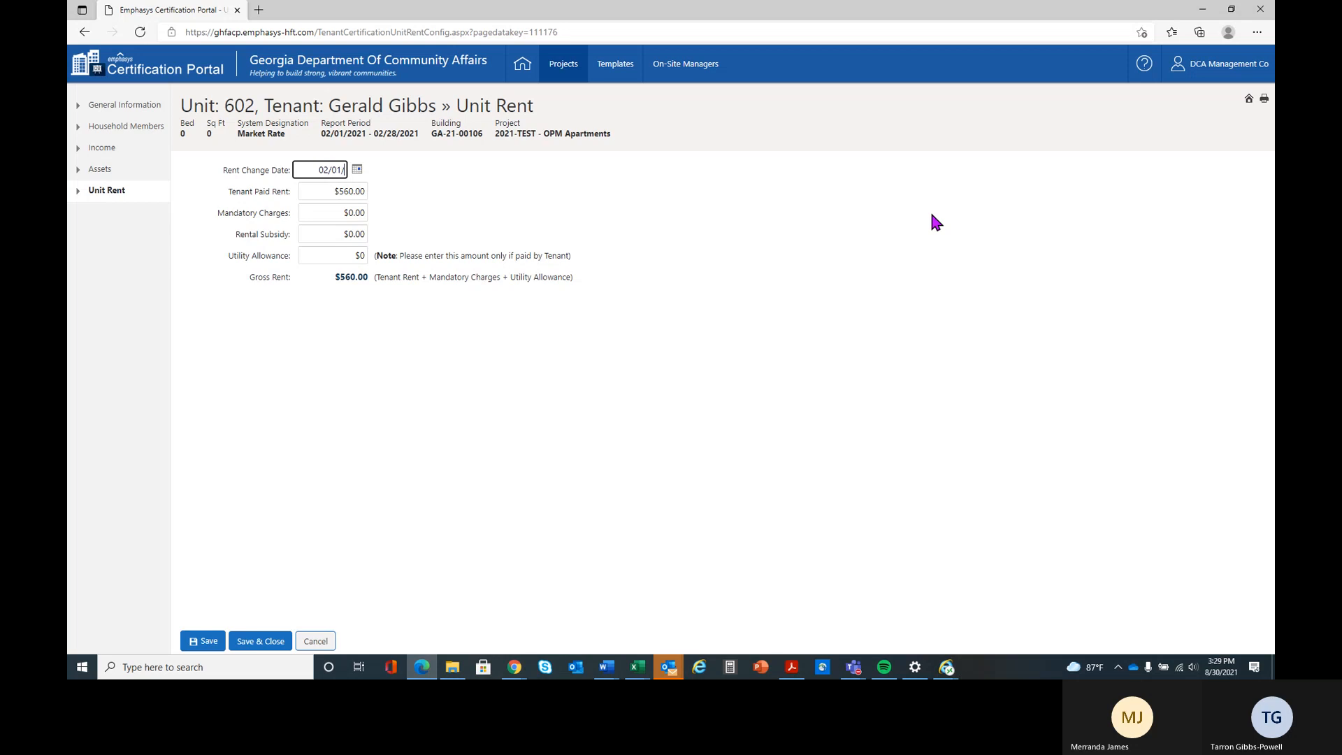
type("2021")
key("Tab")
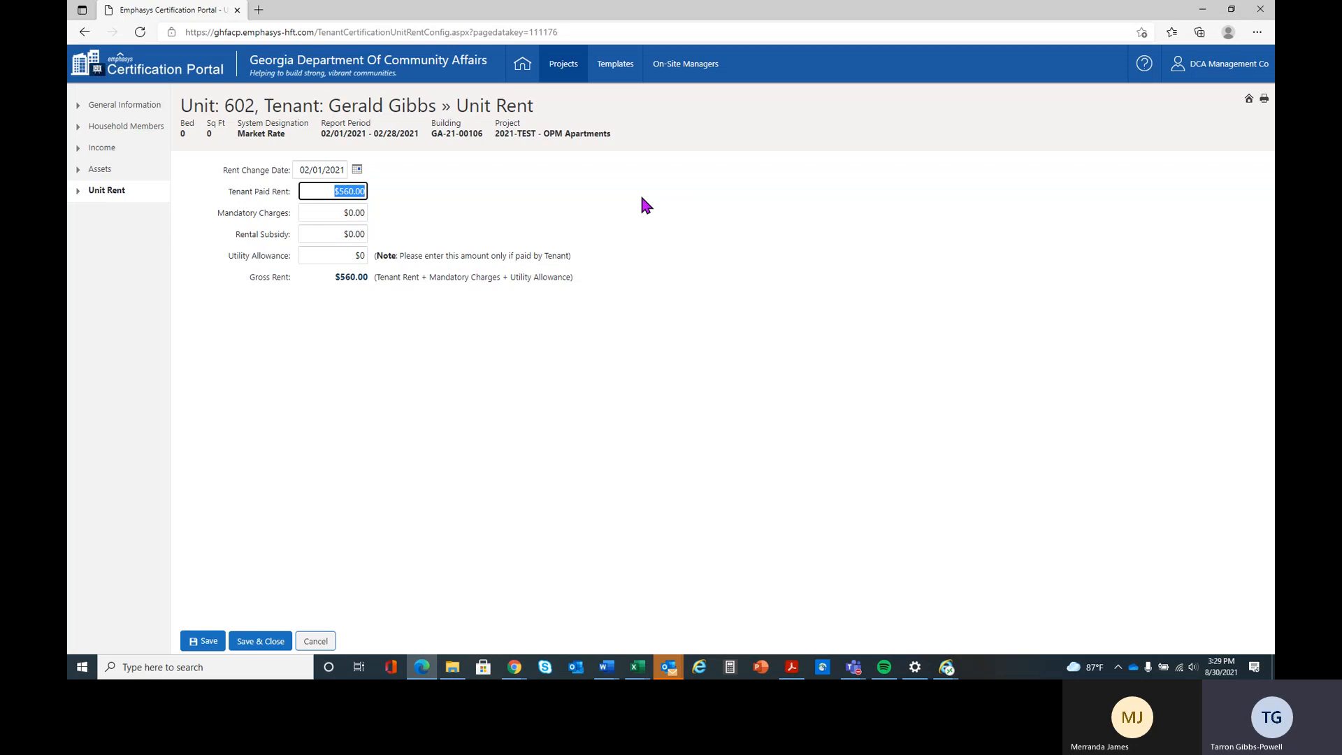
- Set the tenant paid rent to $600 and save and close the unit rent details
type("600")
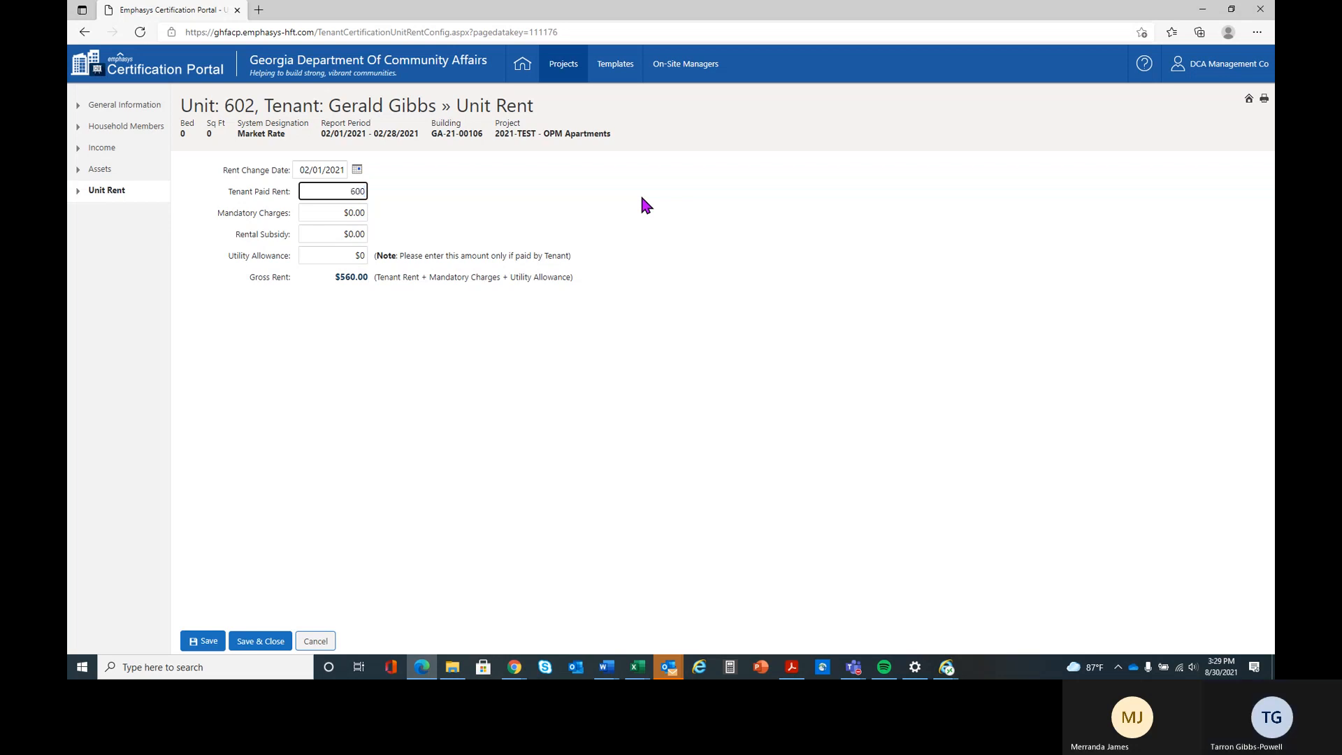
key("Tab")
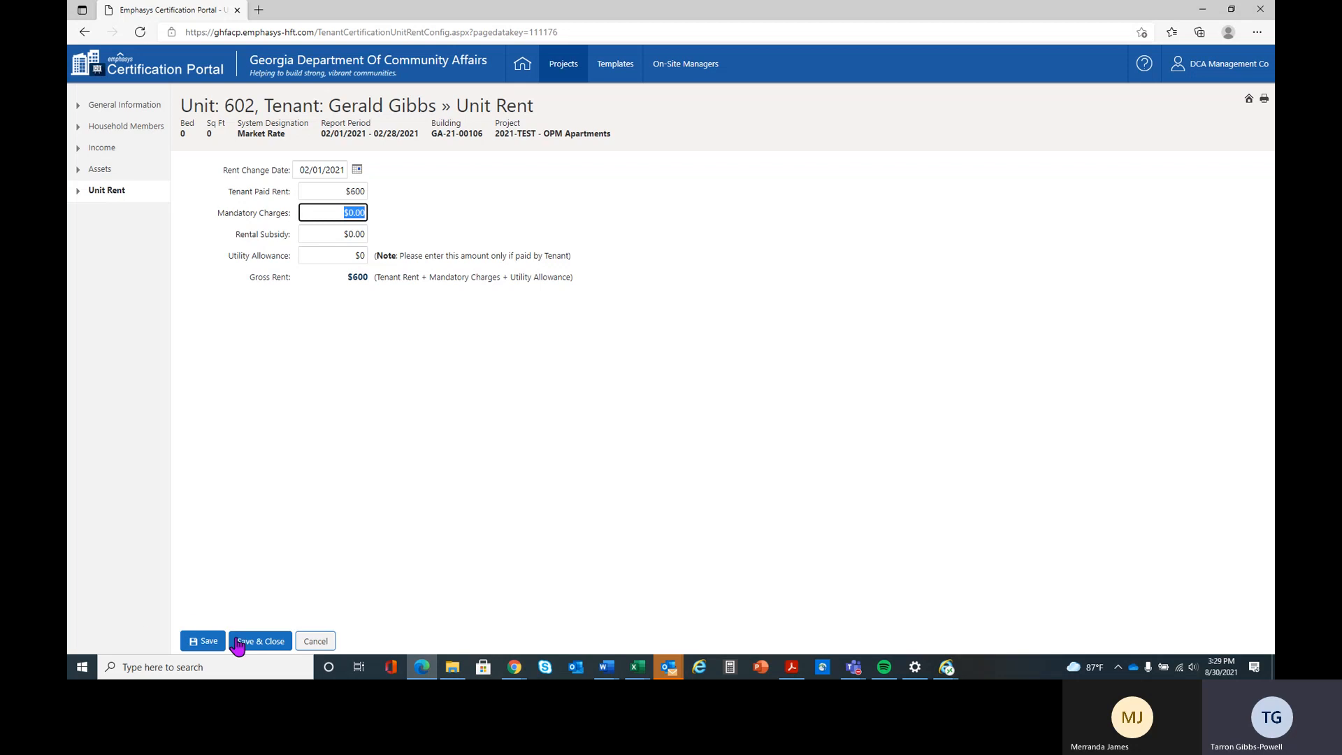
left_click(266, 645)
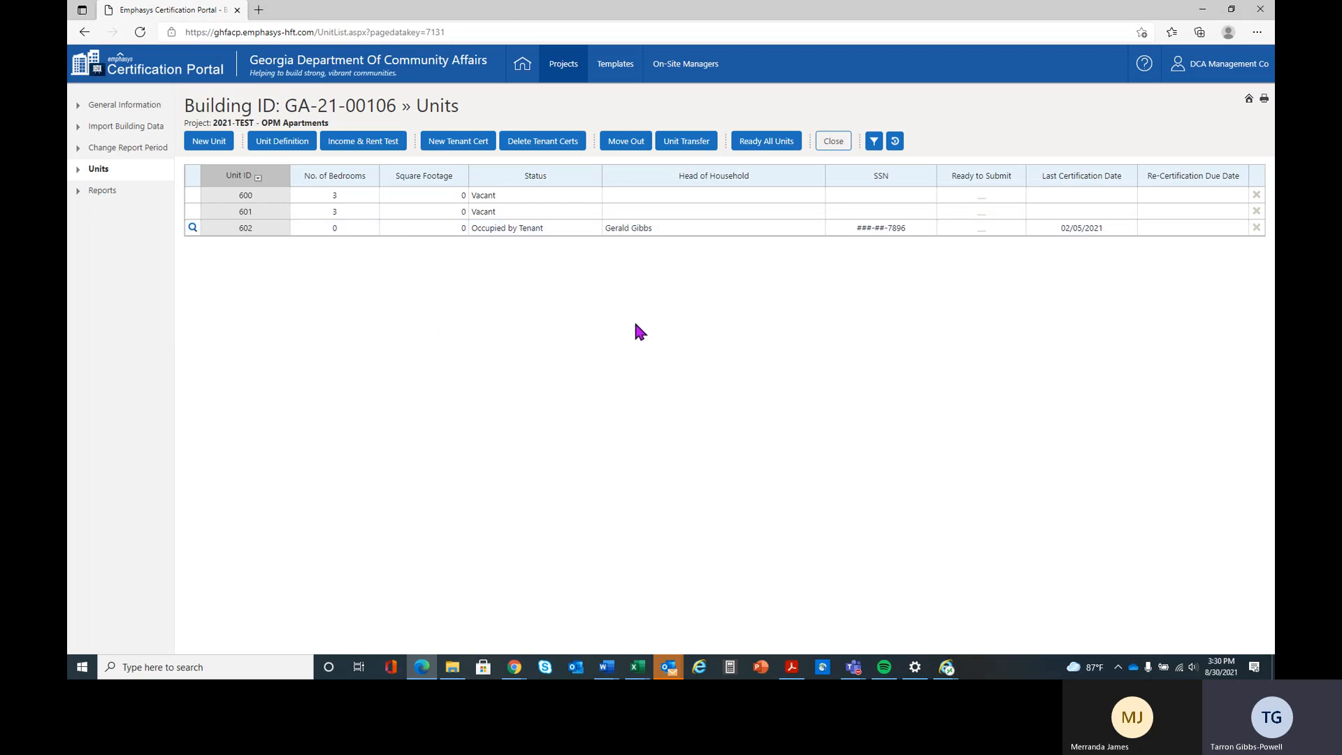
- Review unit 602's general certification information and check its household income and rent limit status with the Income & Rent Test
left_click(192, 227)
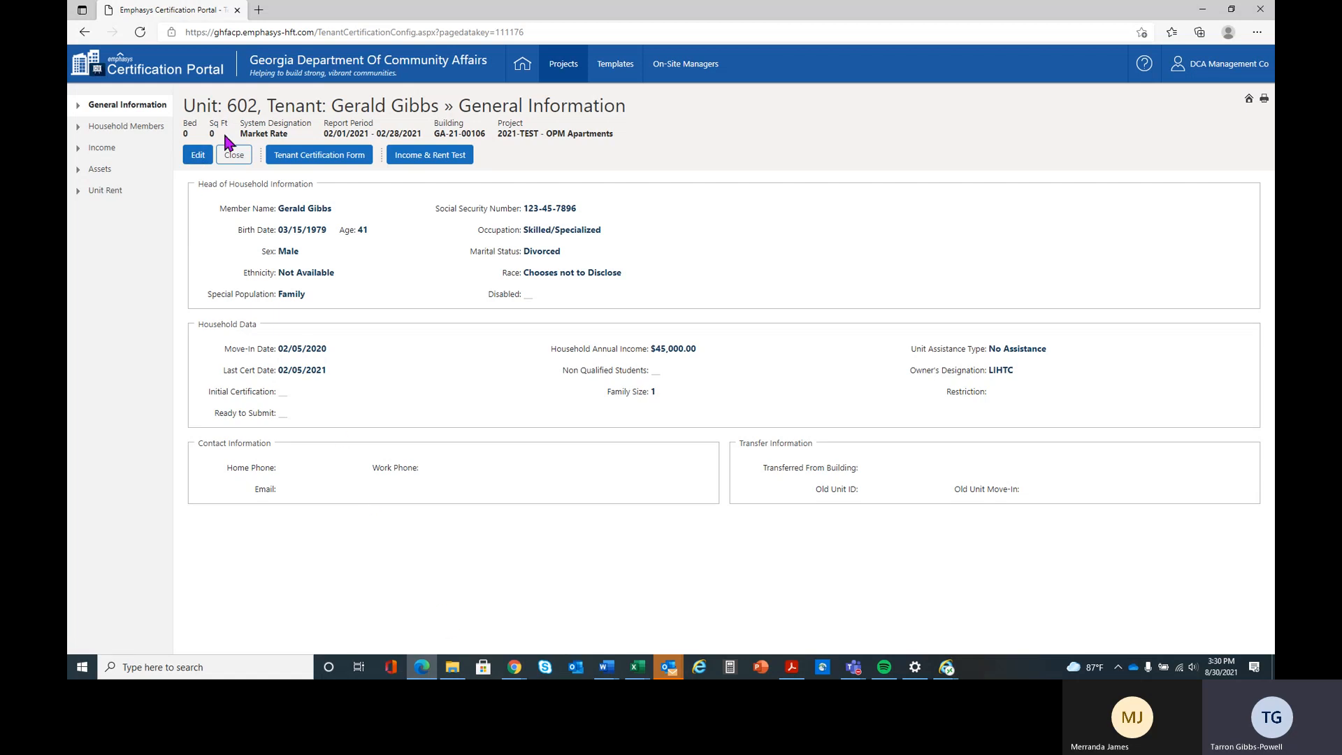
left_click(235, 156)
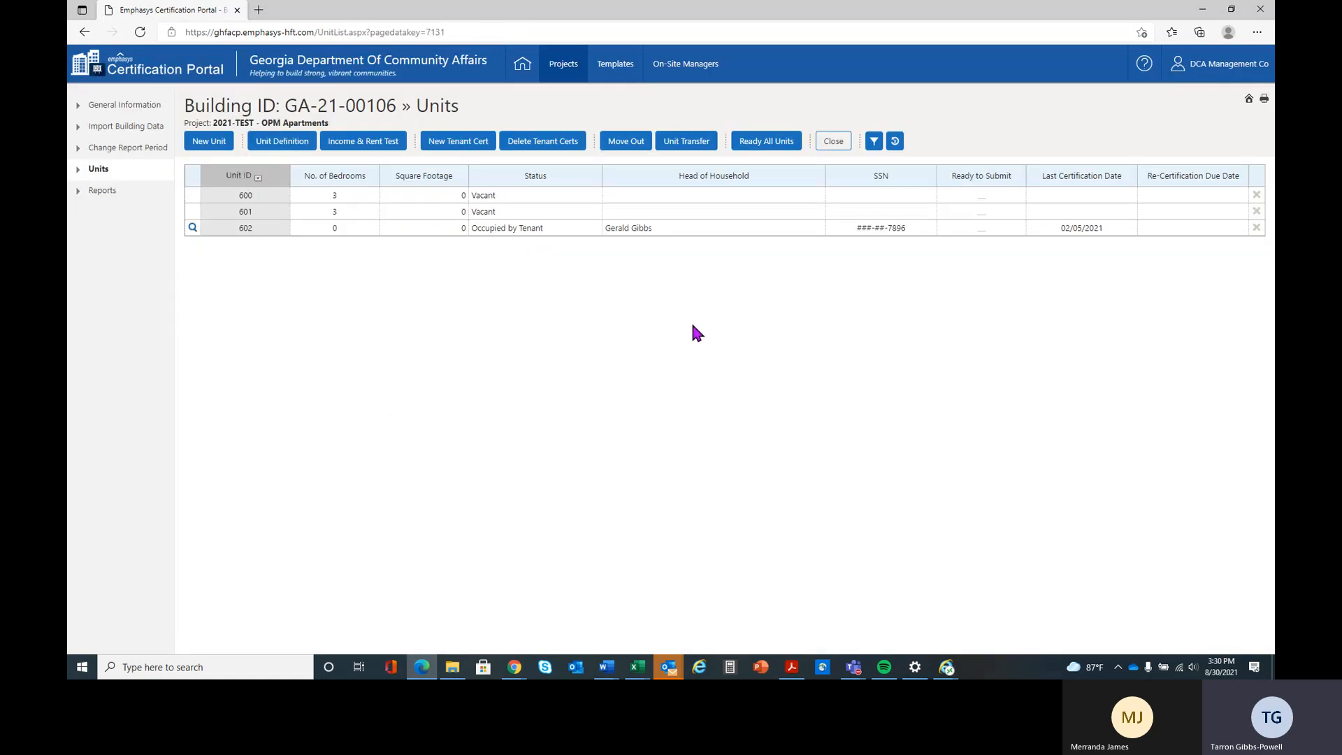
left_click(463, 230)
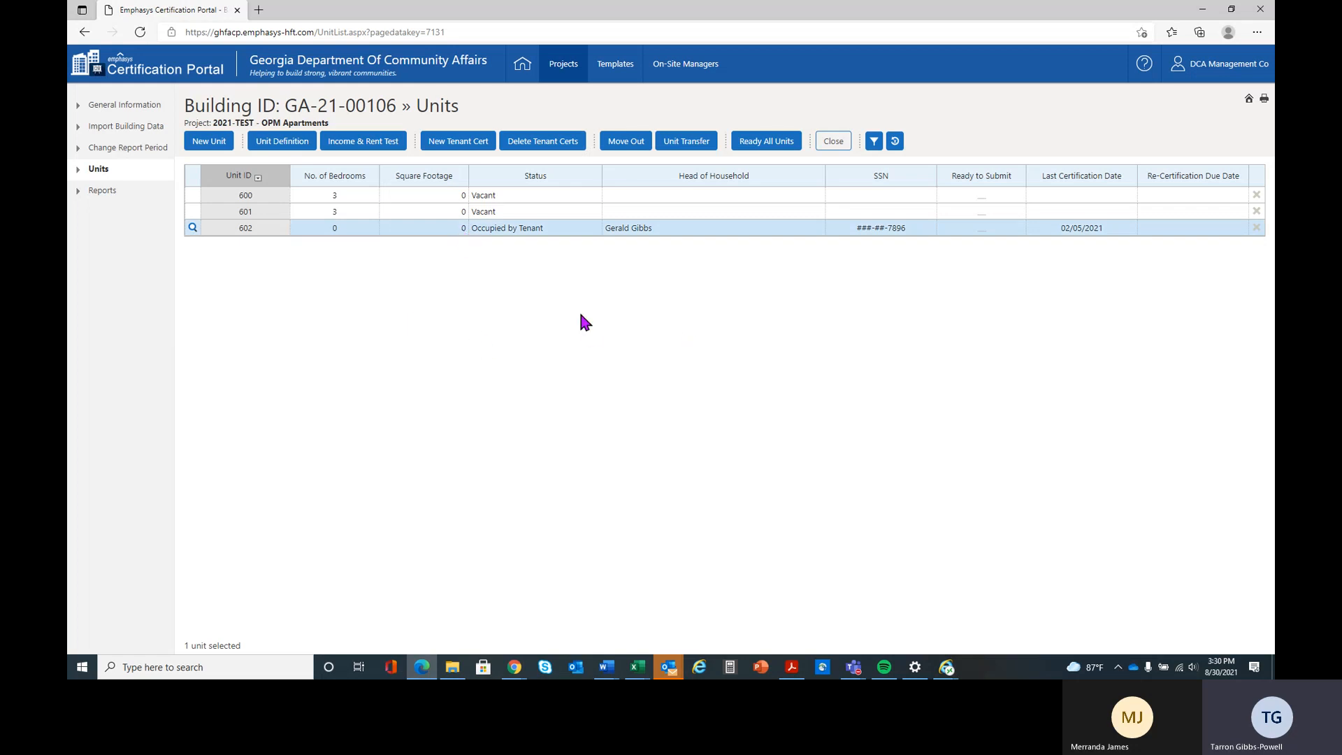
left_click(368, 142)
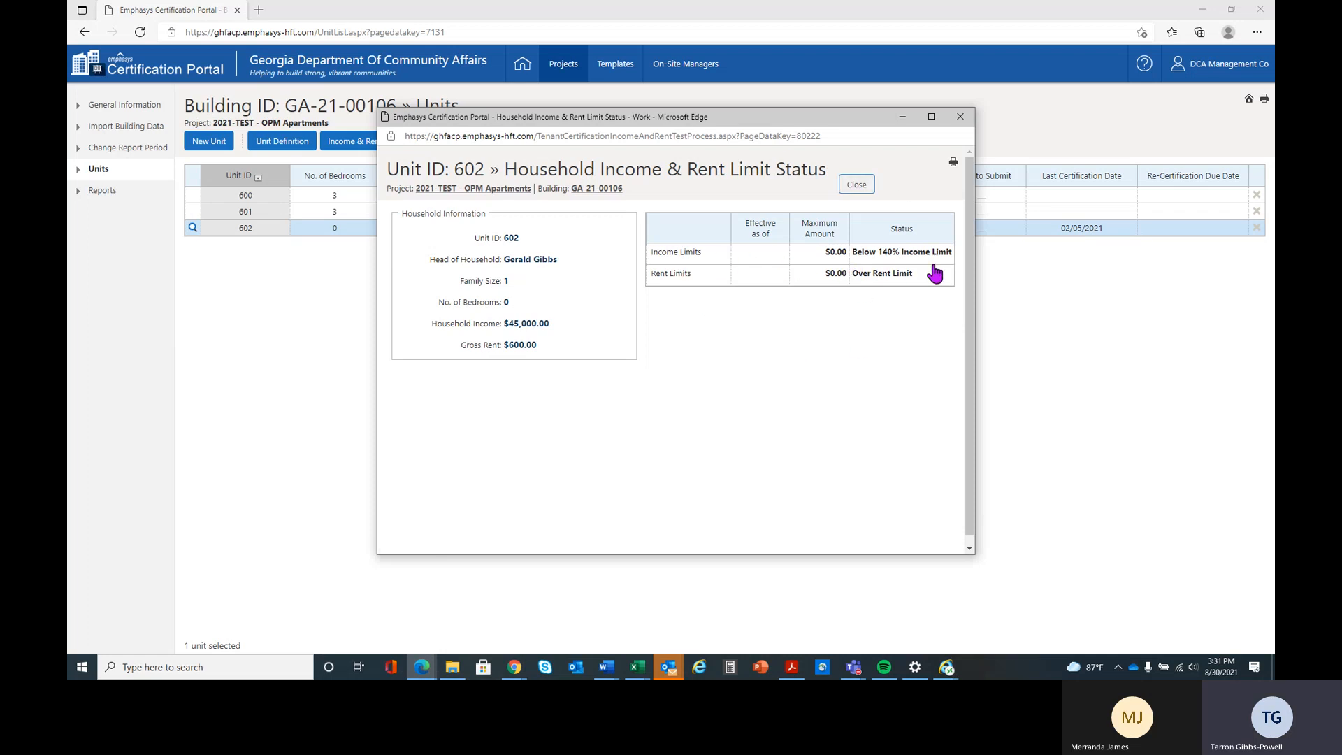
left_click(858, 185)
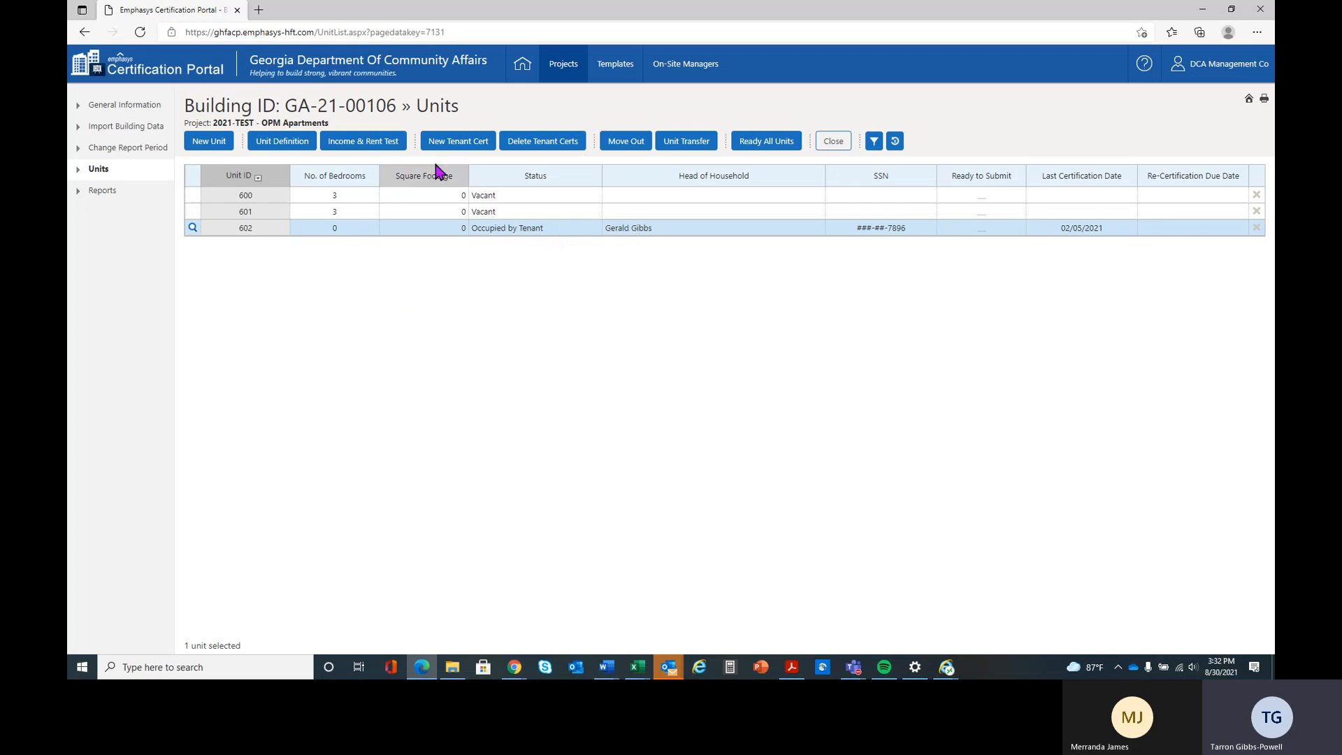
- Start deleting the 02/05/2021 tenant certification of unit 602, cancel the deletion, and close the certification list
left_click(544, 147)
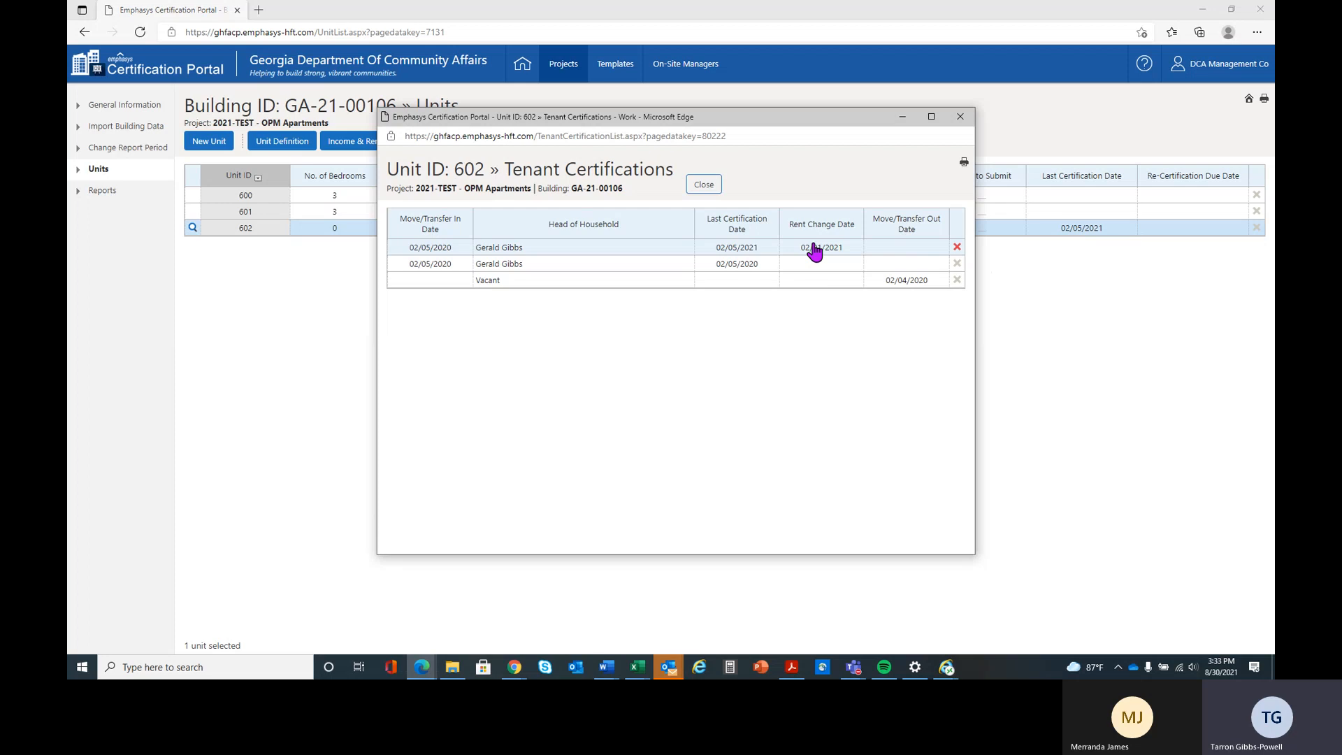
left_click(956, 247)
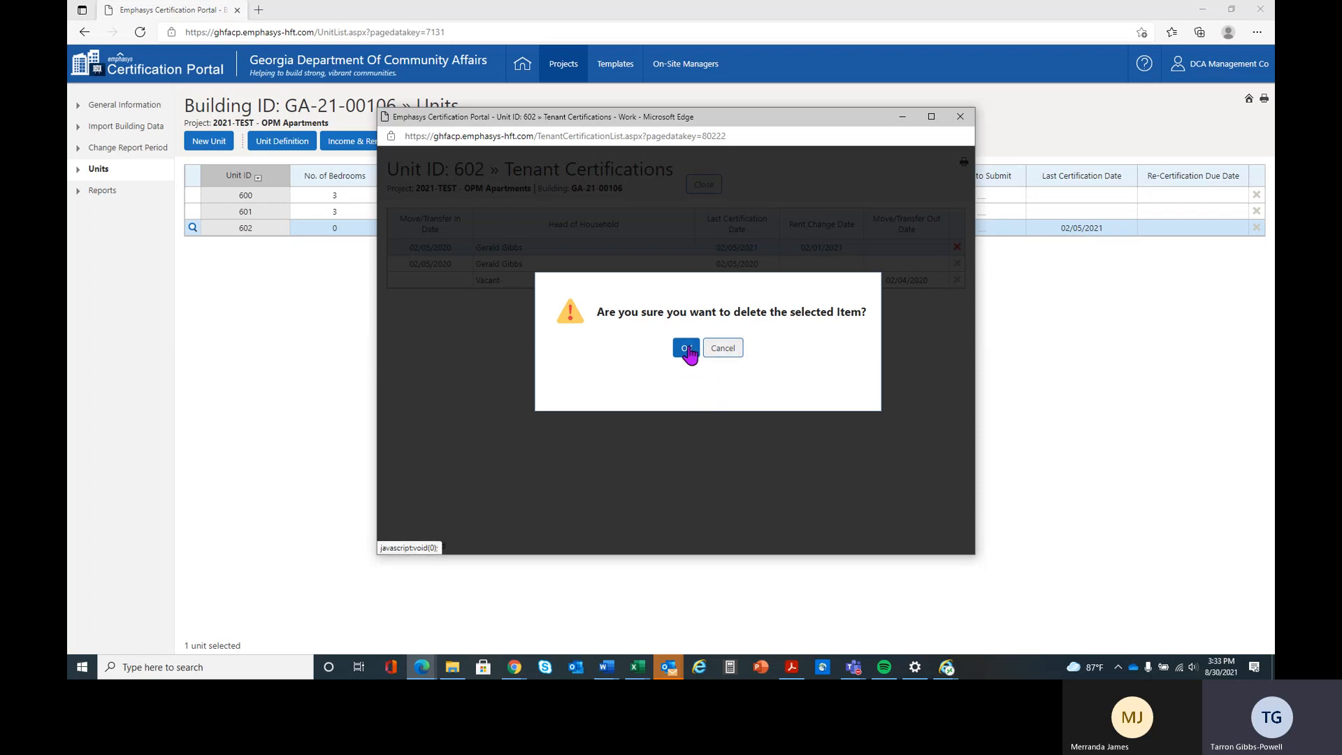
left_click(724, 349)
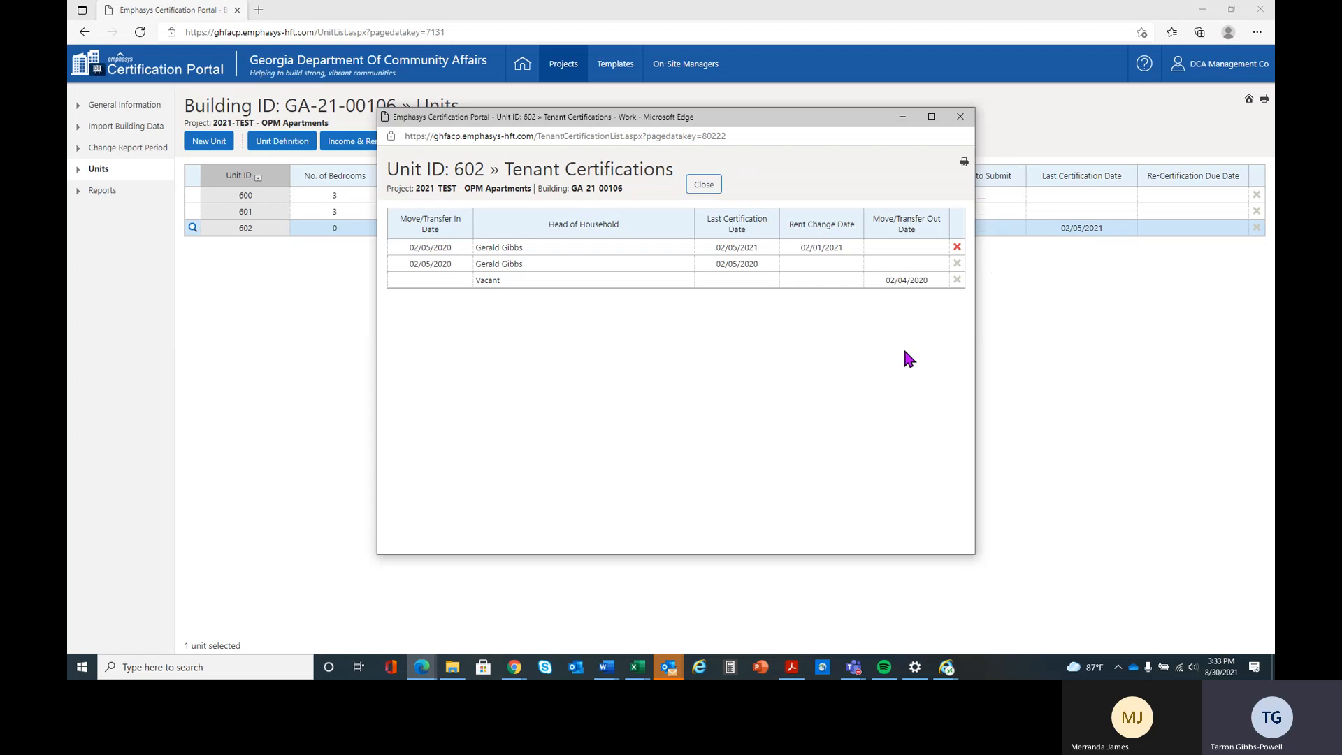
left_click(703, 185)
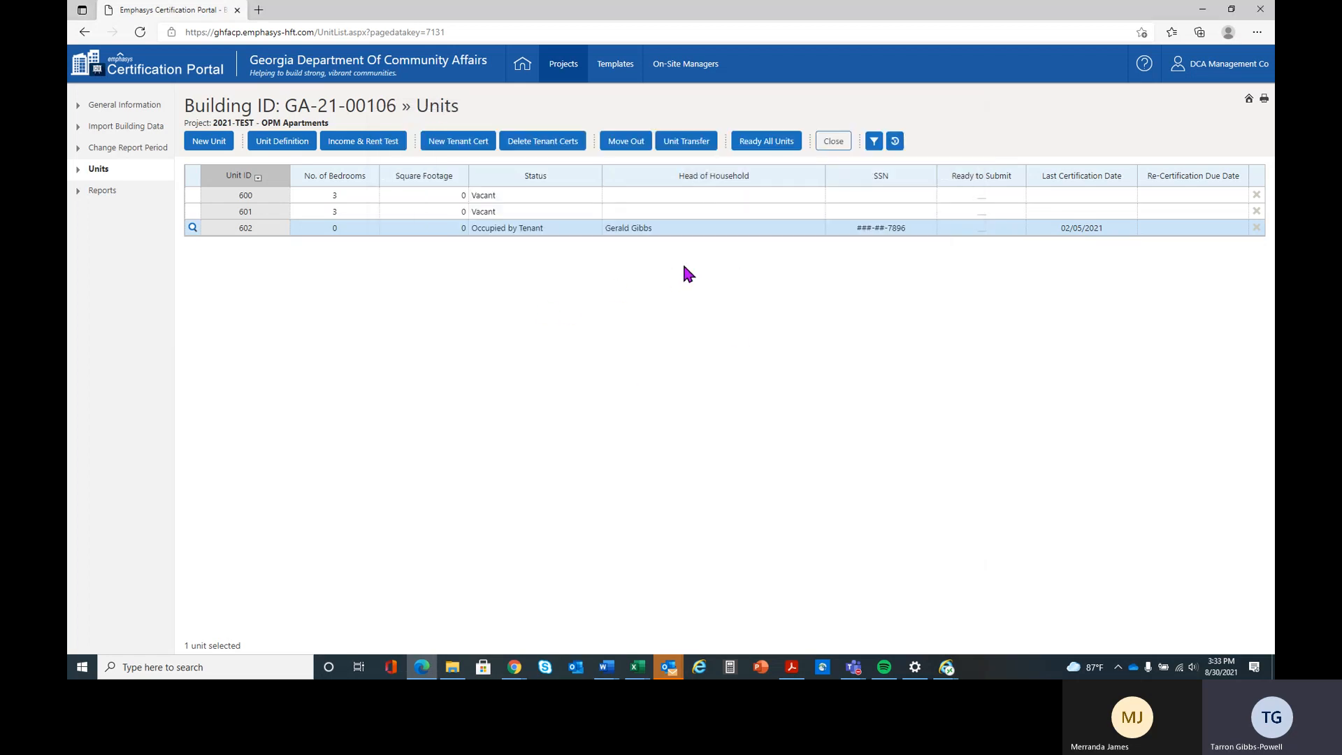